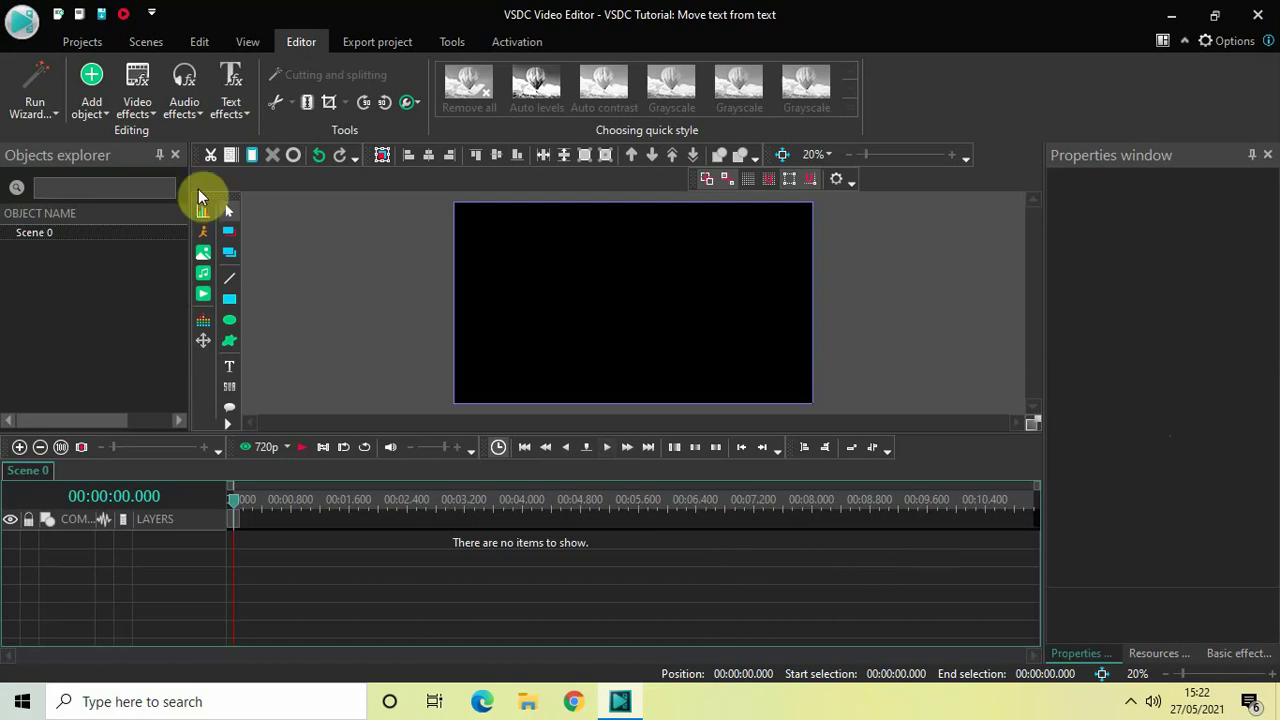
Add a new text object and draw its box across the upper part of the black scene.
click(91, 104)
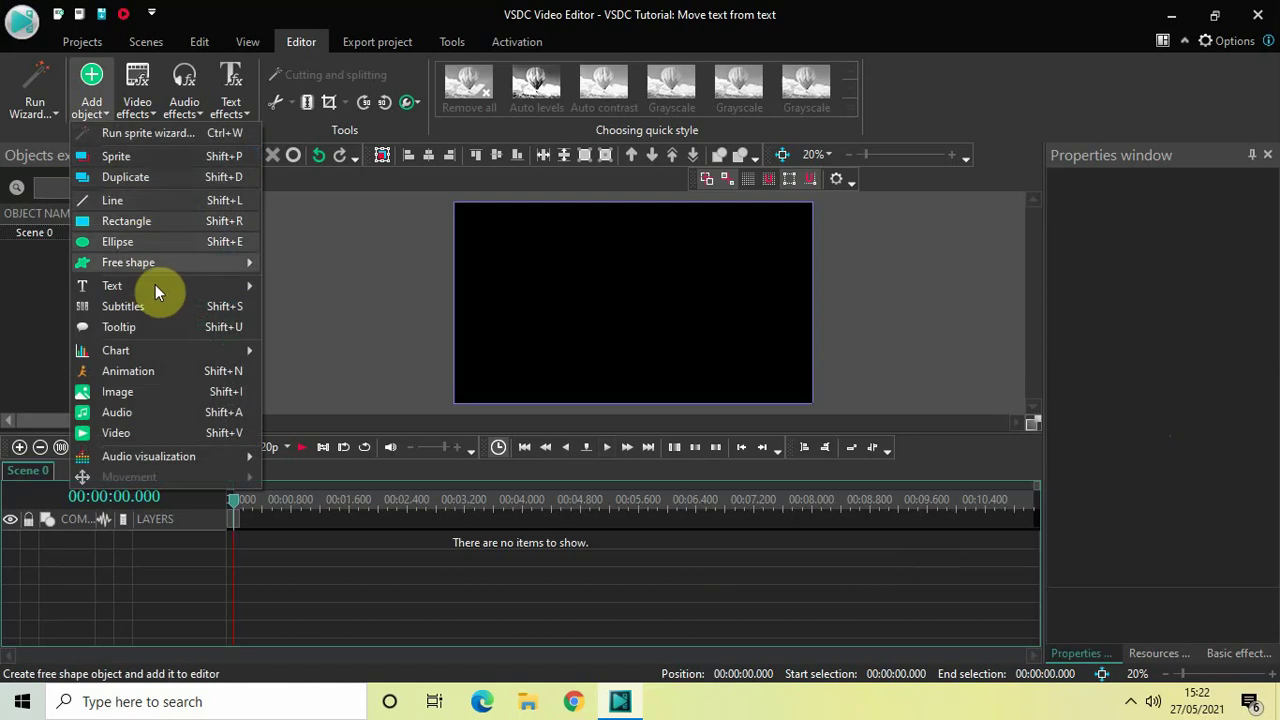
mouse_move(155, 284)
click(307, 290)
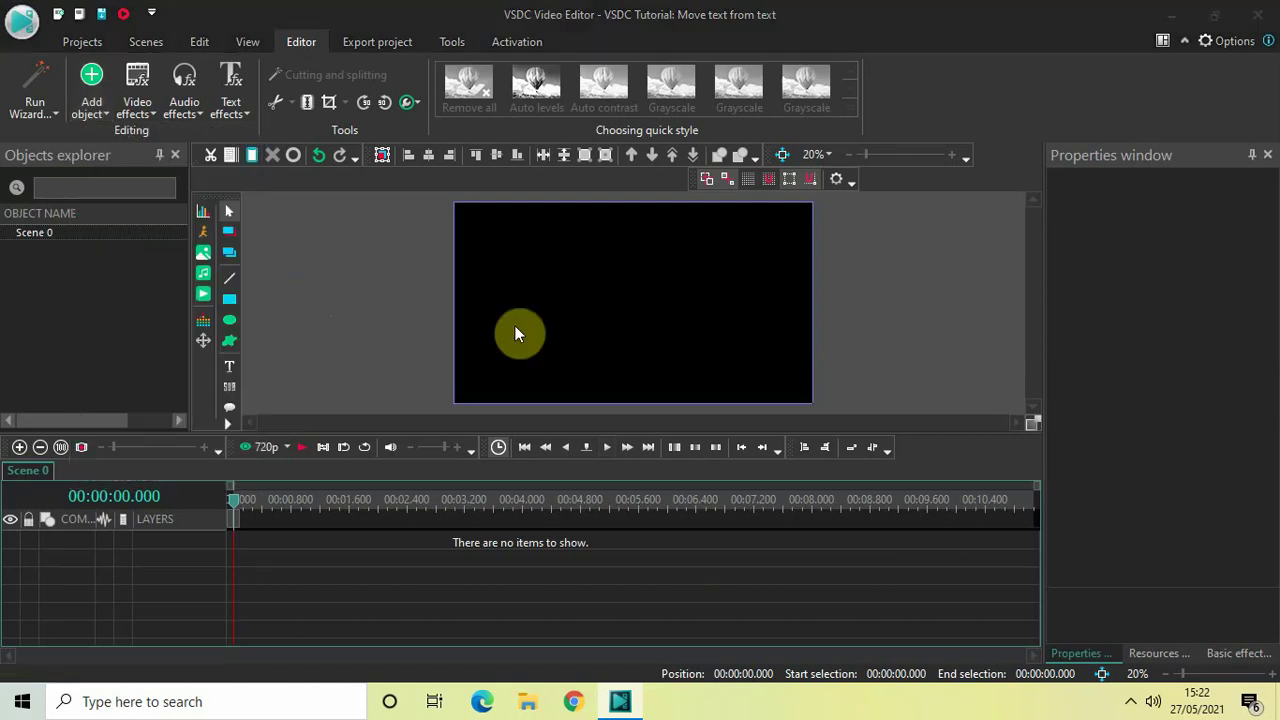
click(514, 325)
click(816, 441)
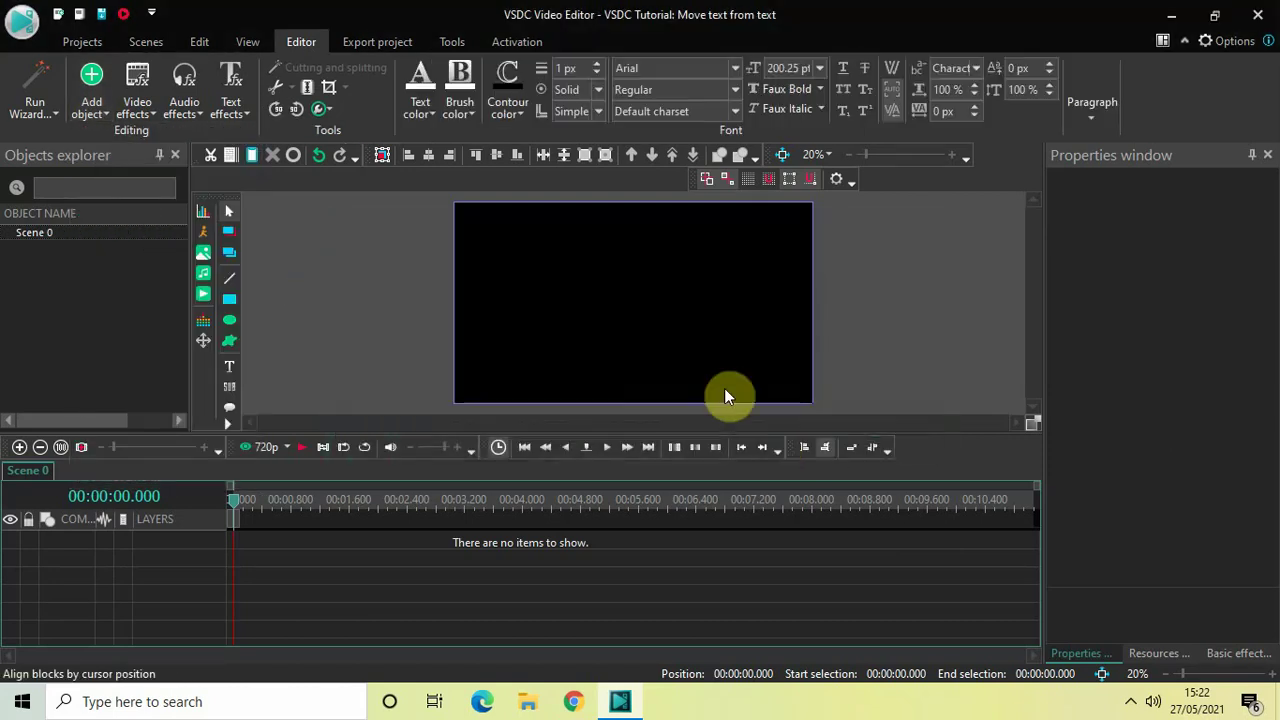
drag(475, 245, 769, 306)
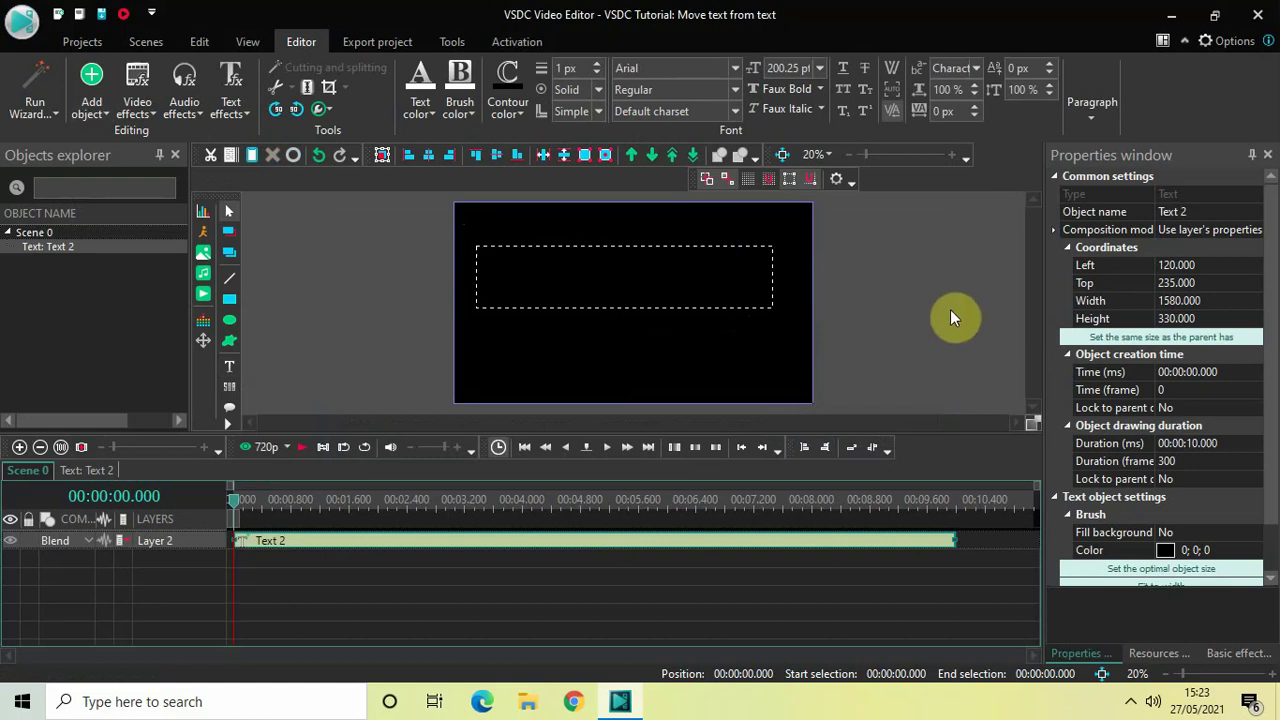
Enter the words 'buy my car' and trim the box to width 1190, height 305.
text(buy )
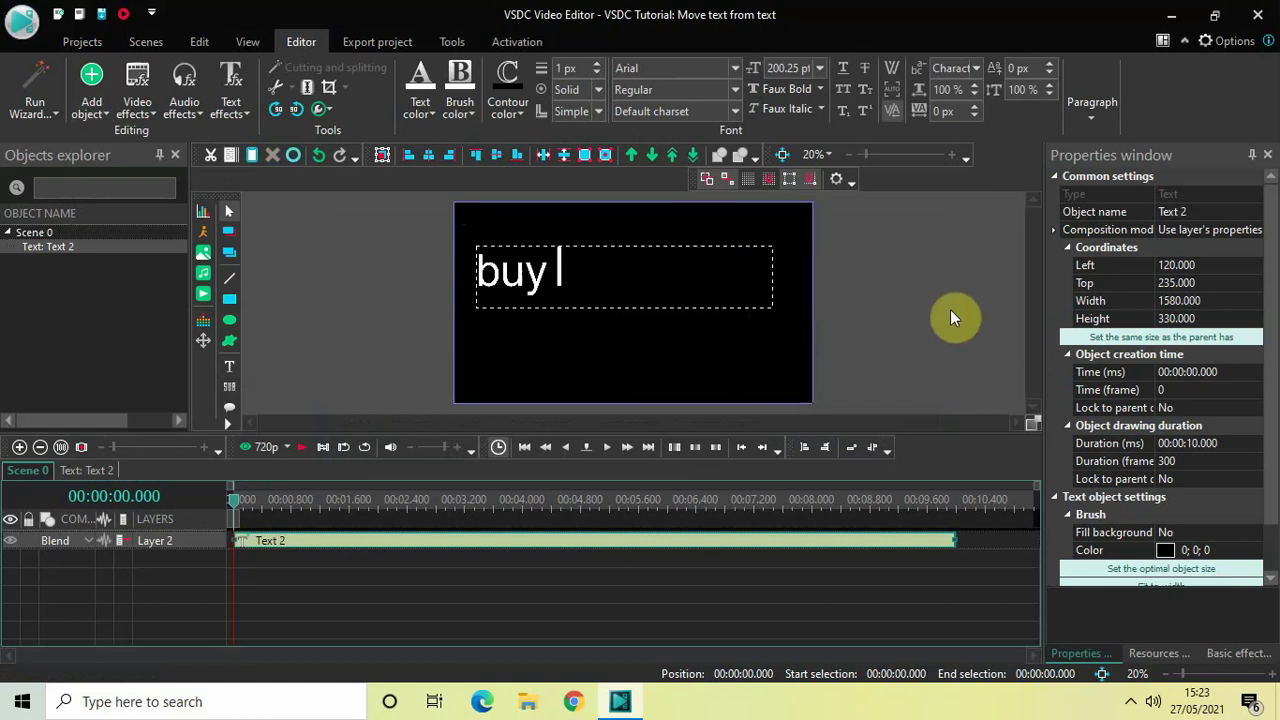
text(my dar)
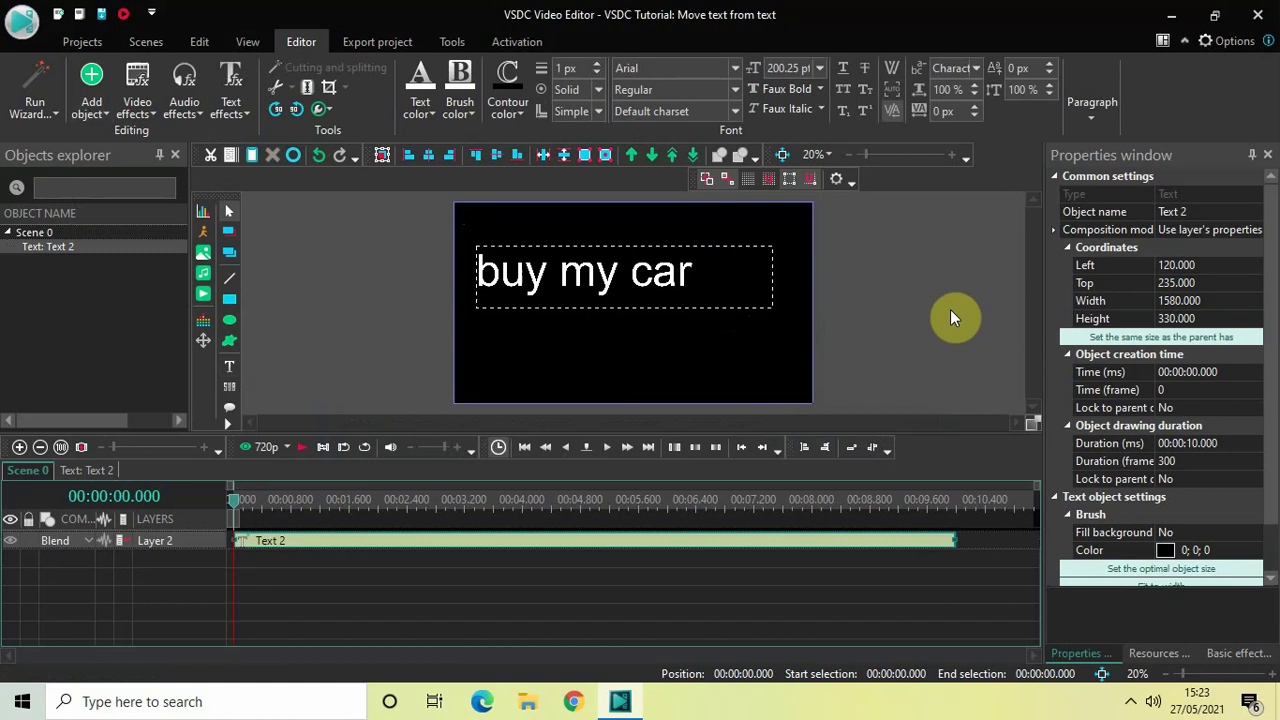
click(950, 309)
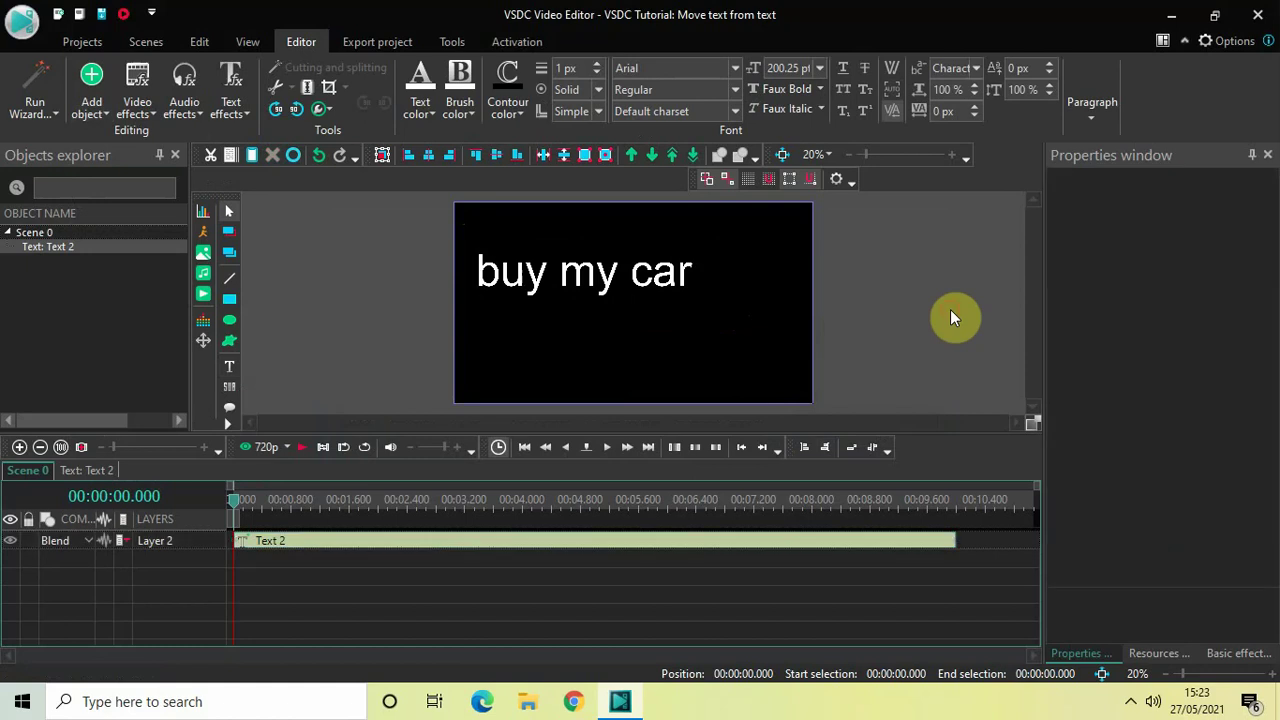
click(696, 272)
drag(774, 278, 699, 276)
drag(588, 309, 588, 303)
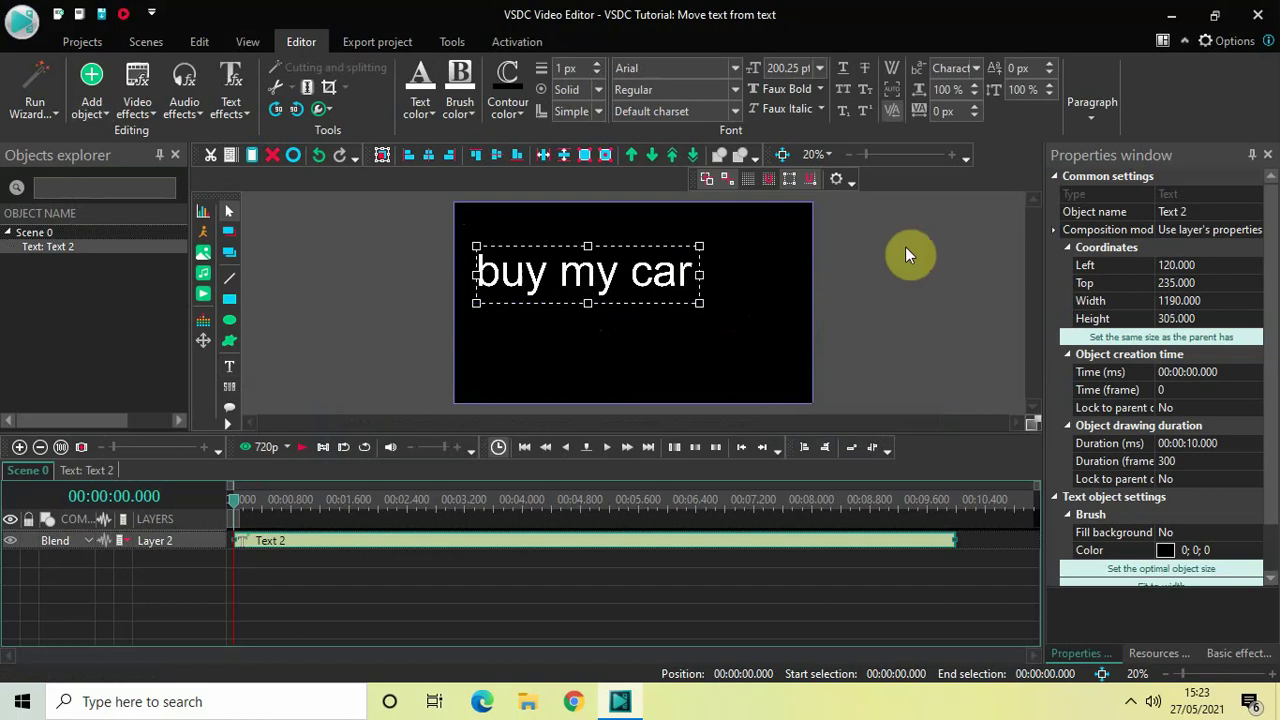
Select all of the 'buy my car' wording and colour it with the orange swatch.
double_click(692, 285)
key(ctrl+a)
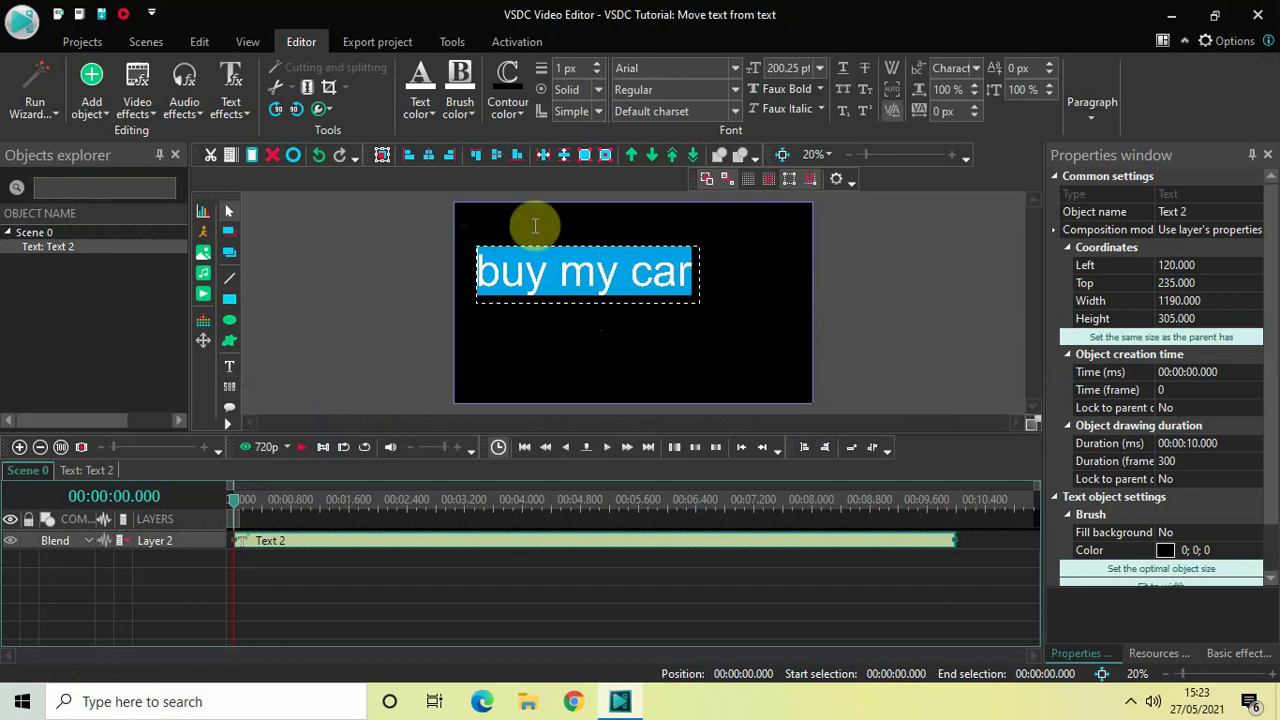
click(424, 114)
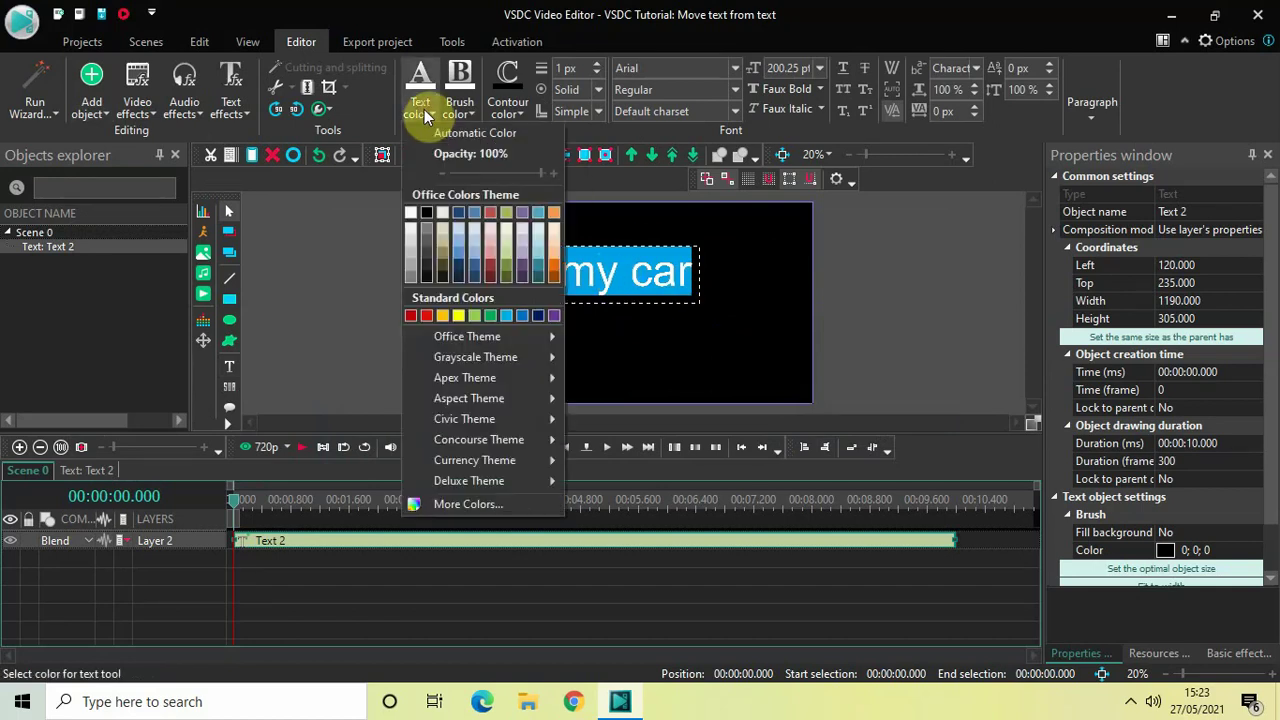
click(442, 315)
click(375, 317)
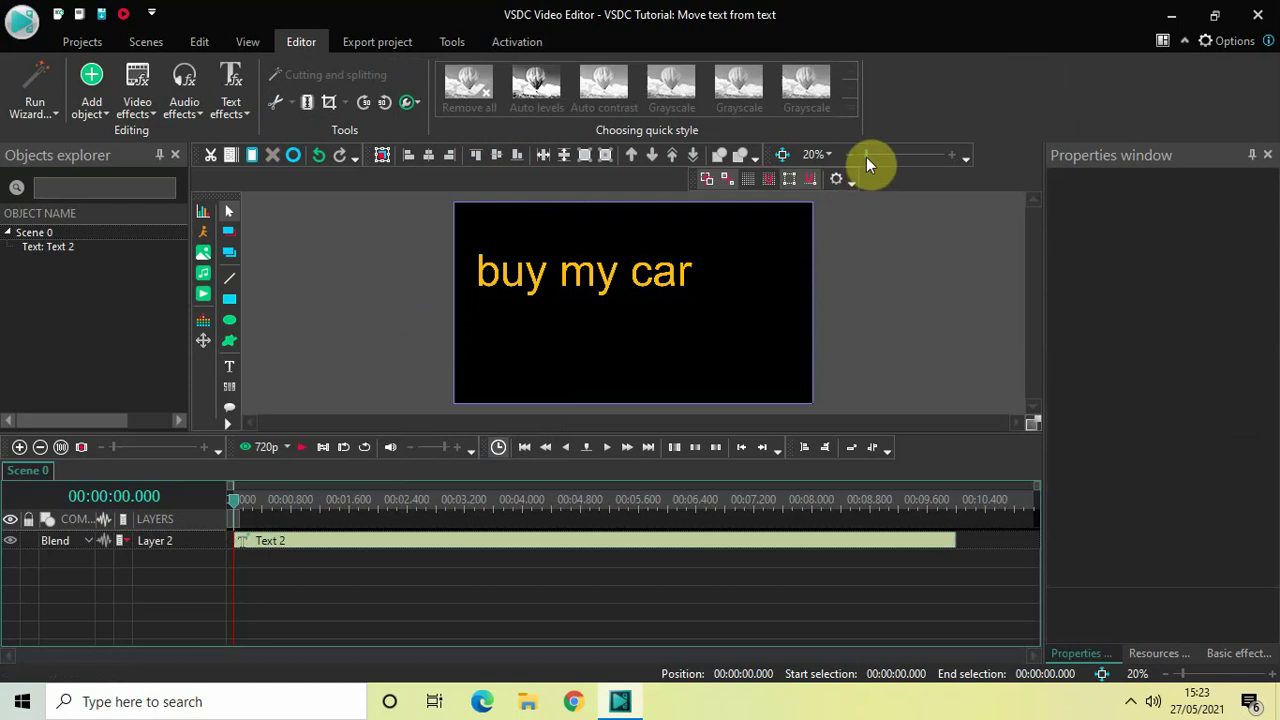
Zoom the preview out and drag the text below the frame to Left -358, Top 1092.
drag(866, 157, 862, 155)
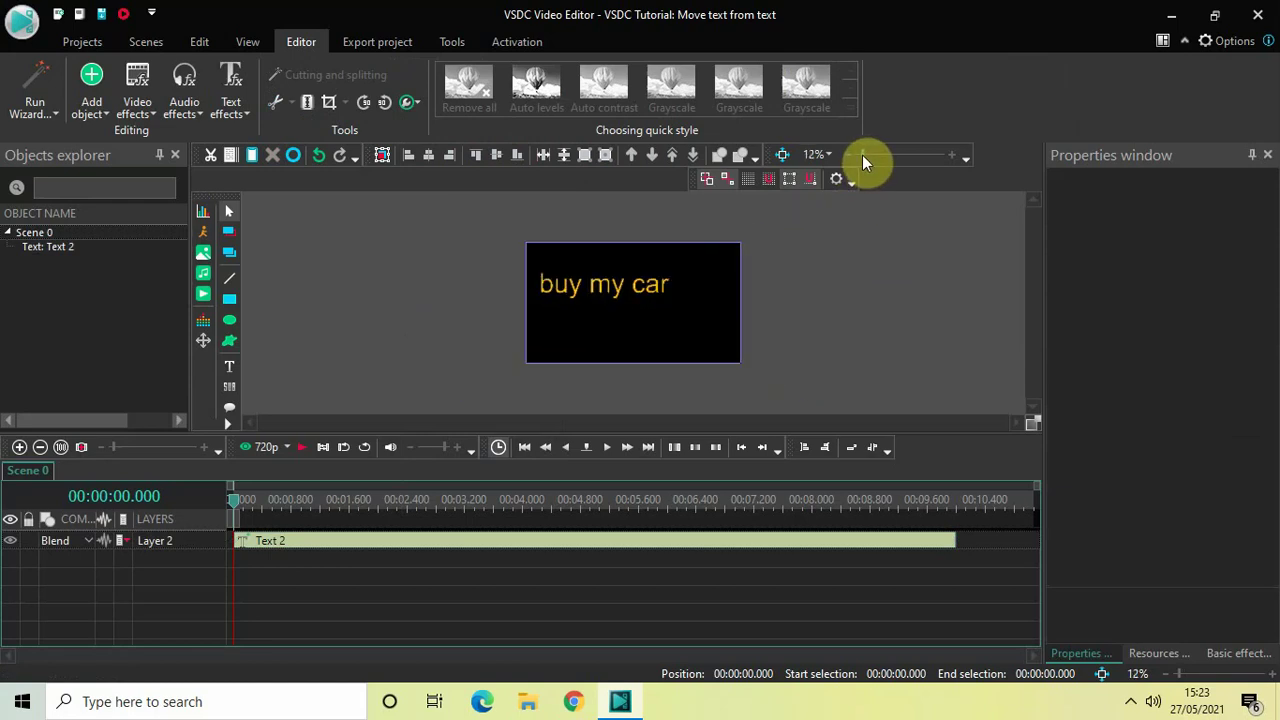
drag(608, 286, 556, 382)
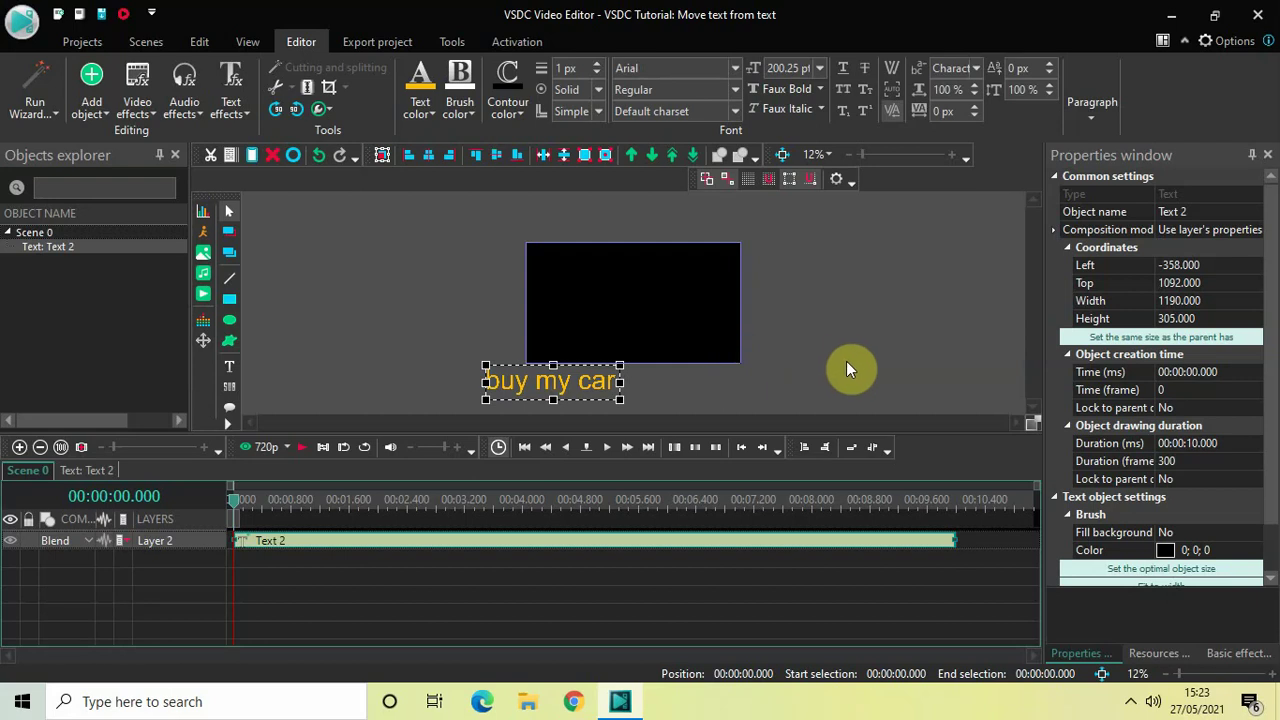
Set the text's duration to 00:00:06.000 and paste a copy, Text 3, onto Layer 3.
click(804, 541)
click(1197, 445)
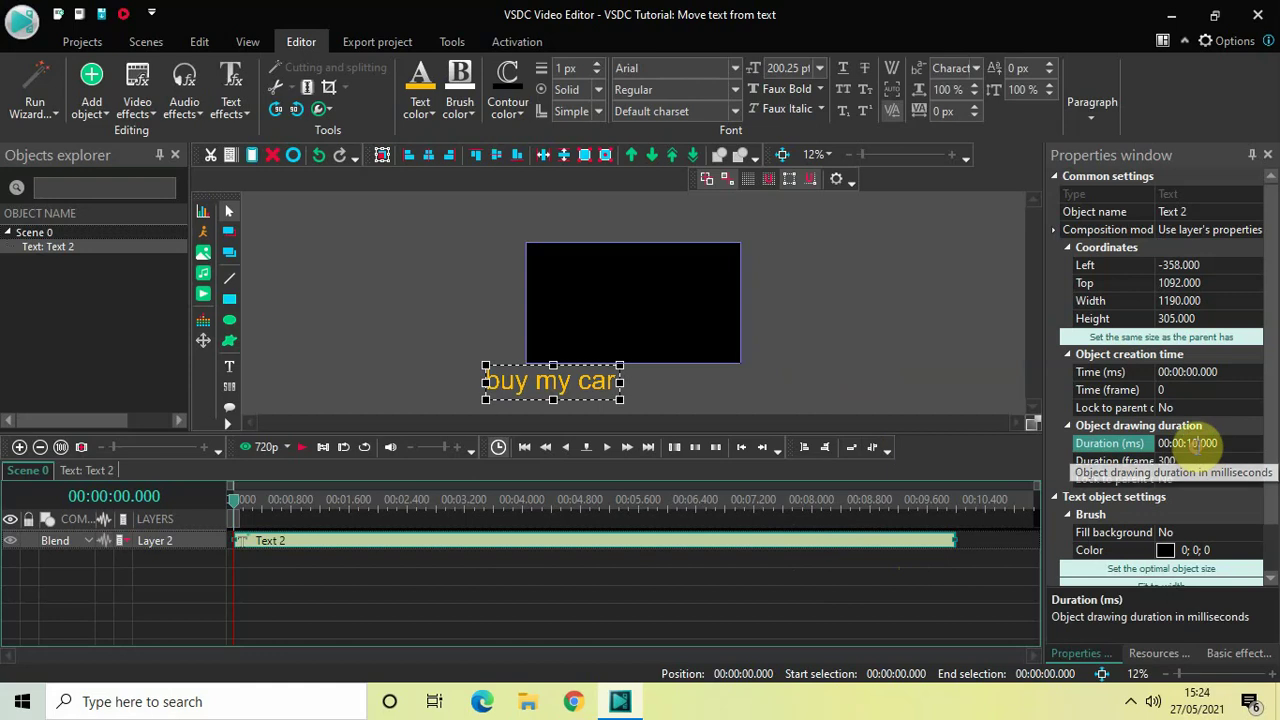
key(BackSpace)
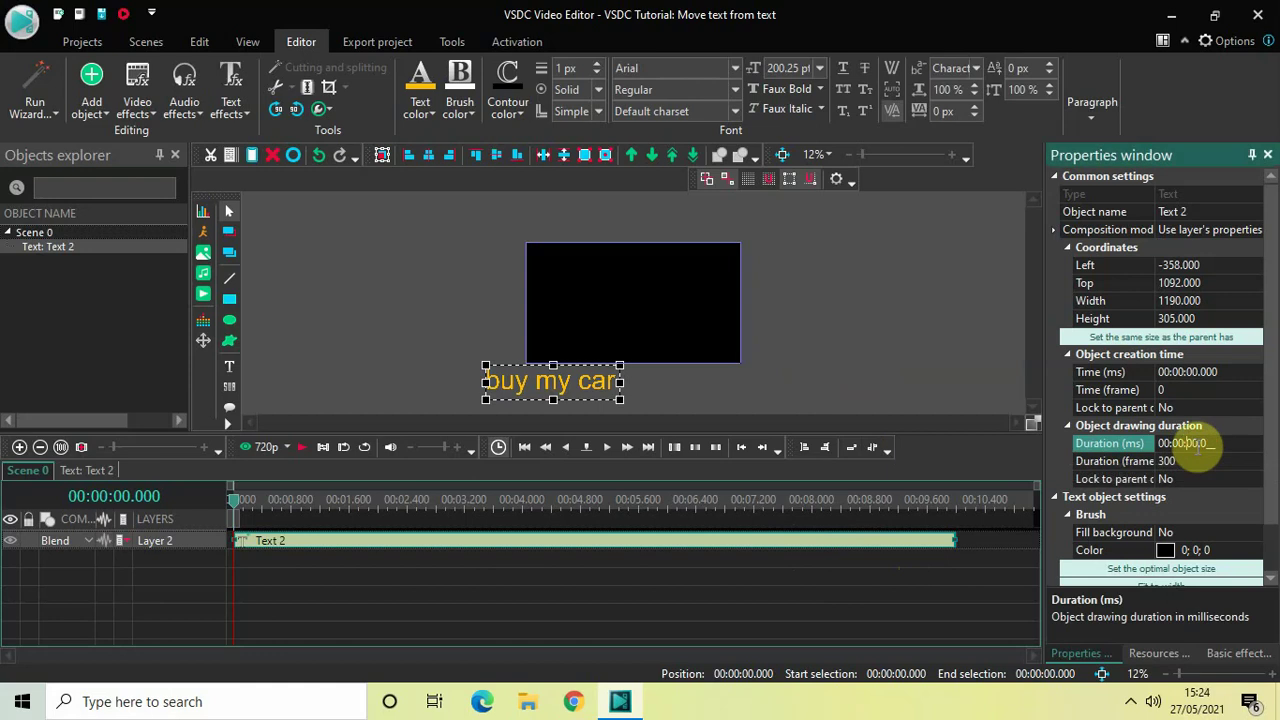
text(06)
key(Return)
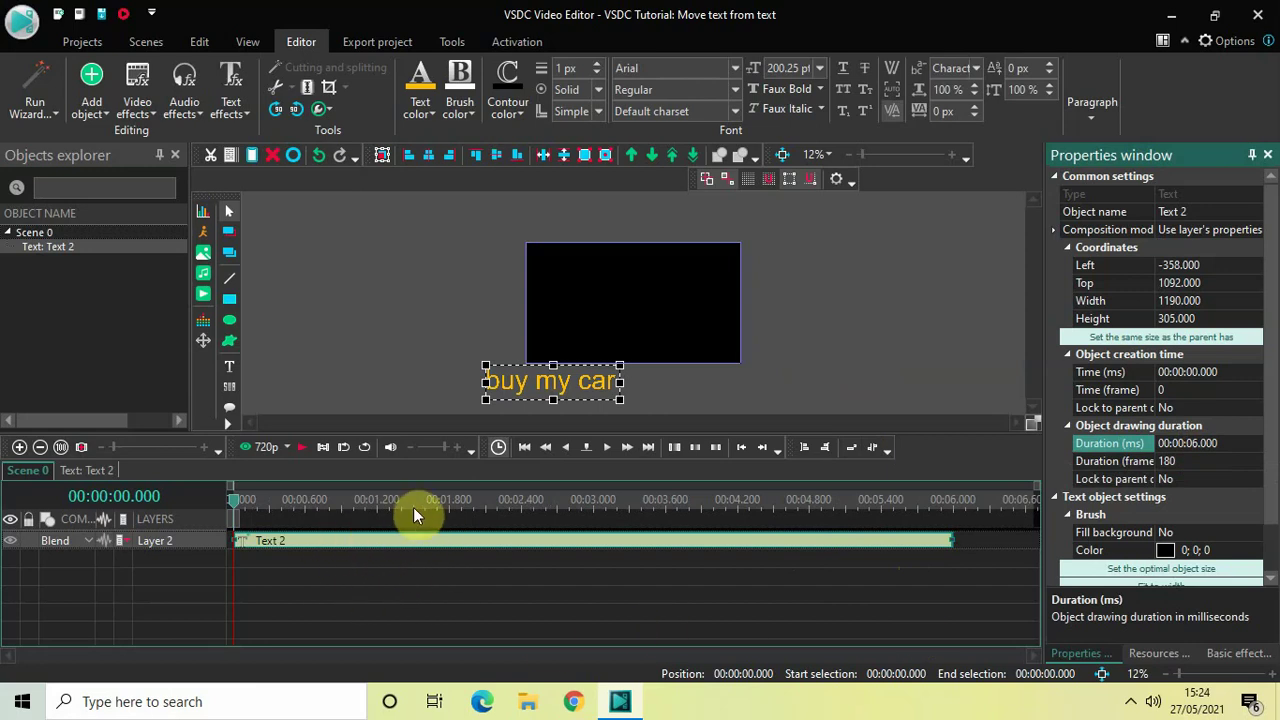
click(384, 547)
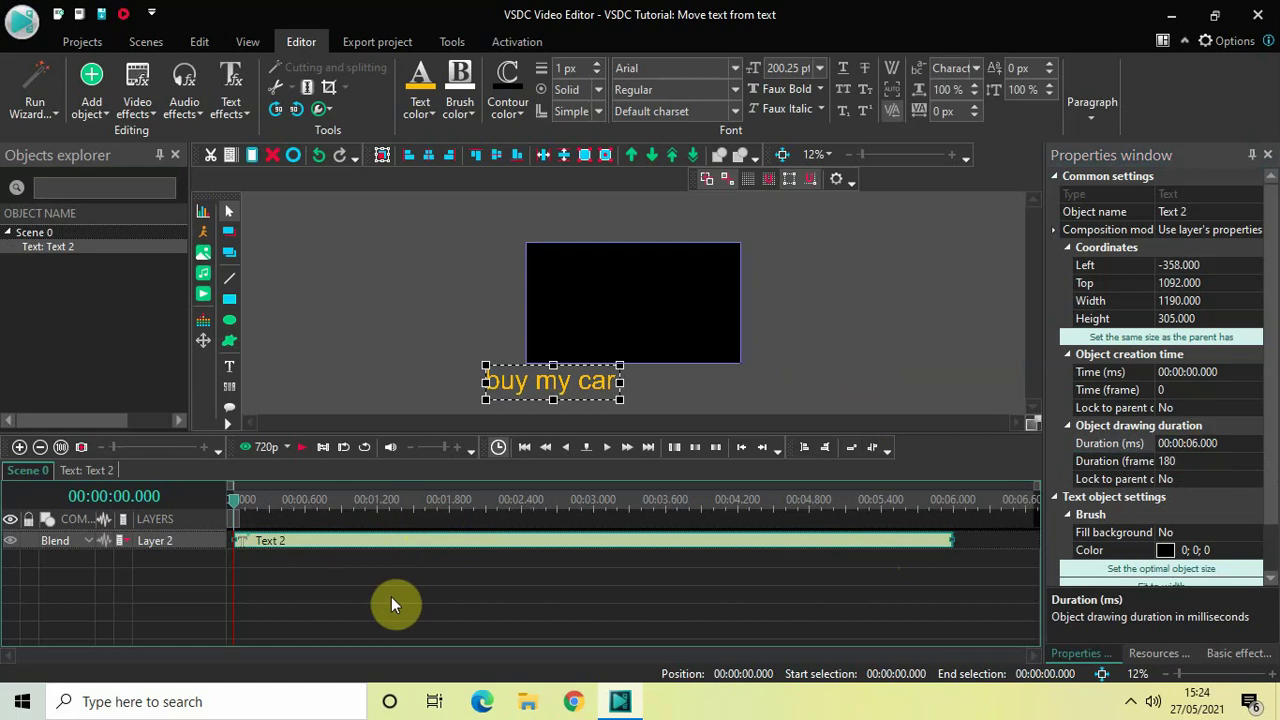
key(ctrl+v)
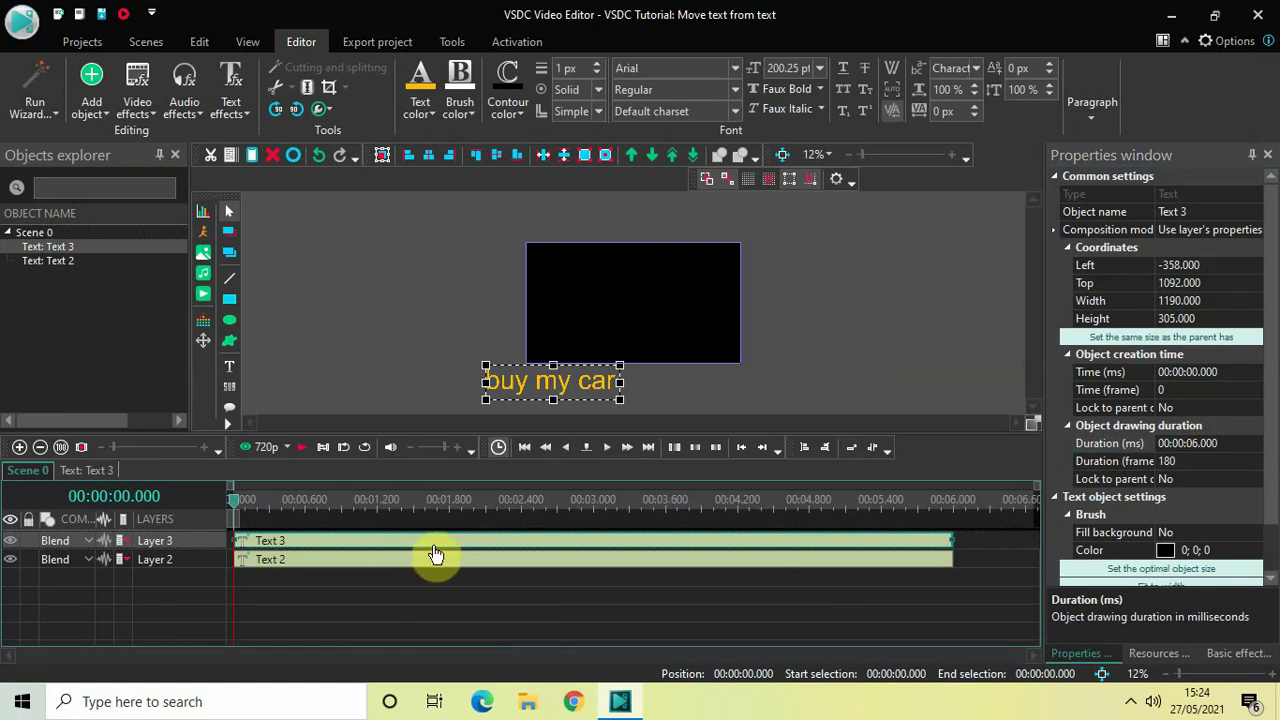
Hide Layer 3 holding the copy and open the Text 2 clip's own timeline.
click(12, 547)
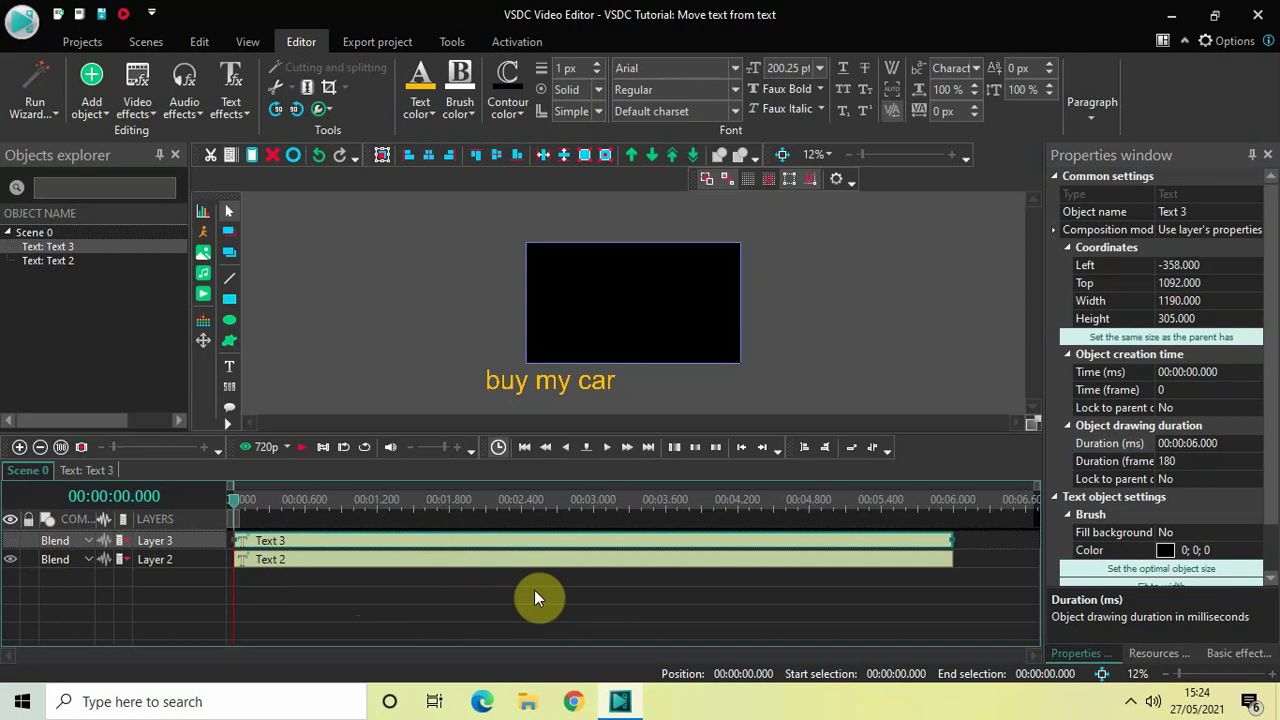
click(529, 563)
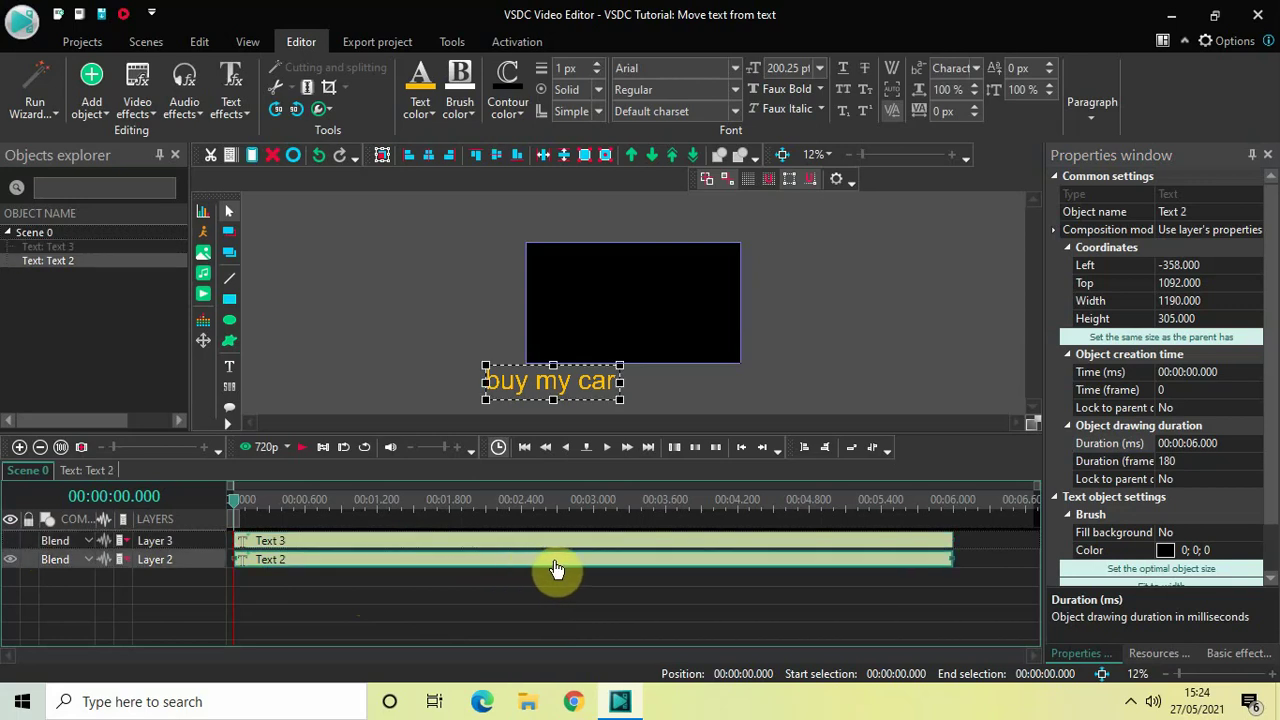
double_click(556, 563)
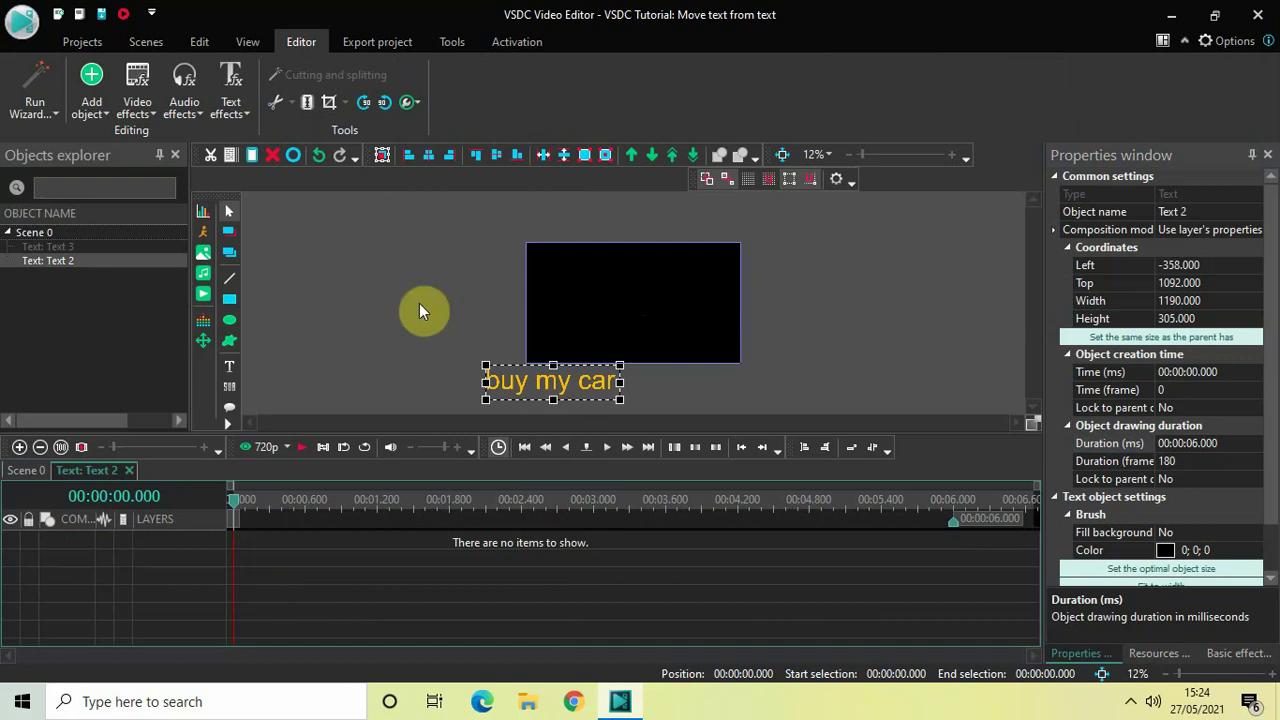
Add a Movement 1 path ending in the frame centre, then preview the text rising into view.
click(91, 112)
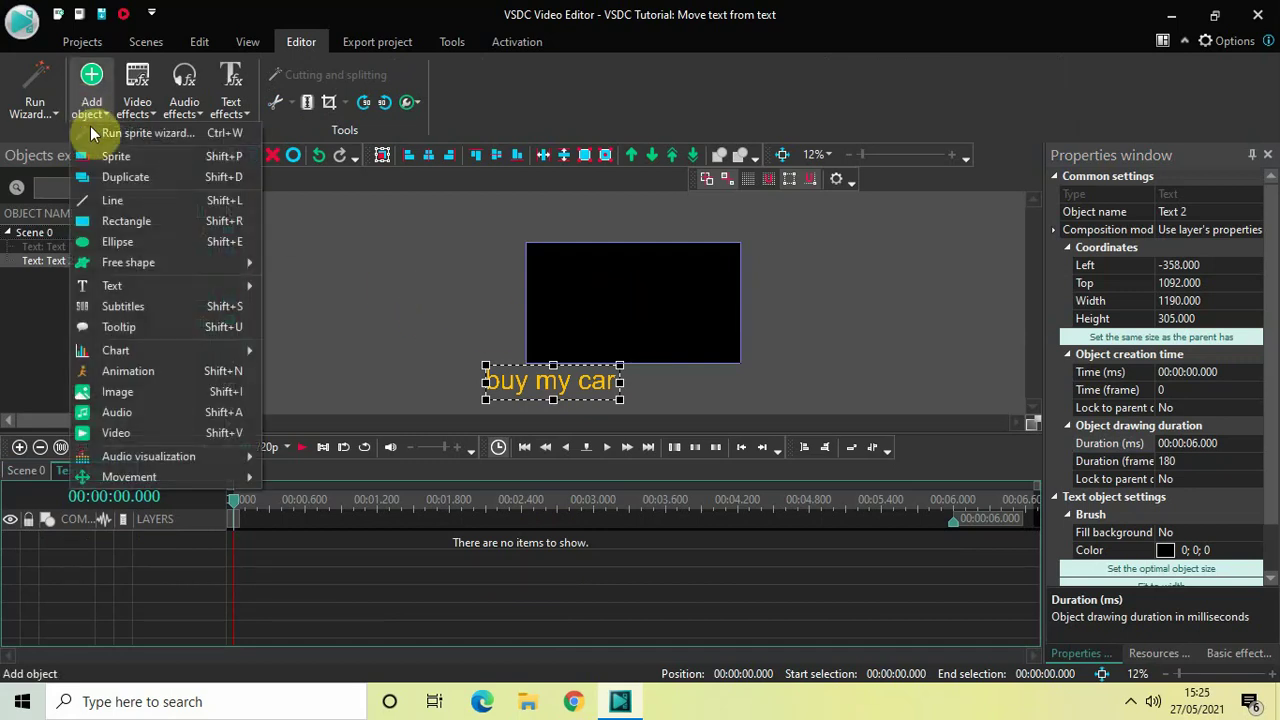
mouse_move(177, 472)
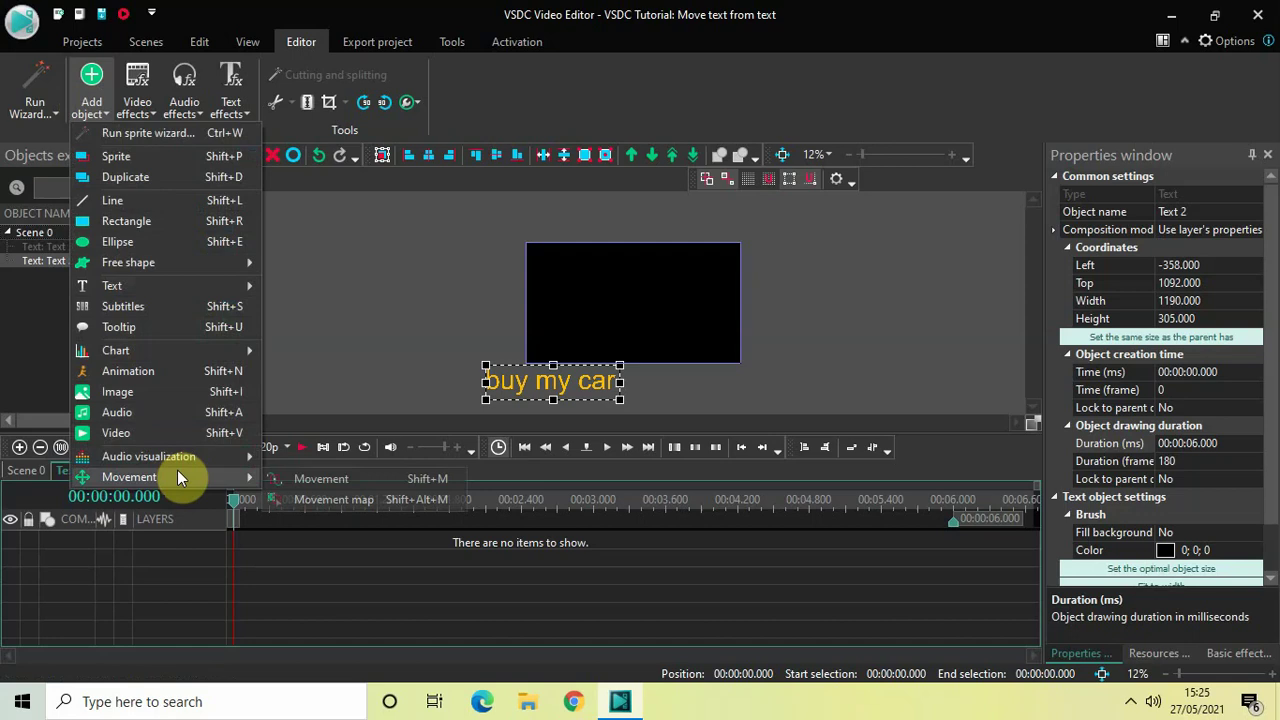
click(311, 478)
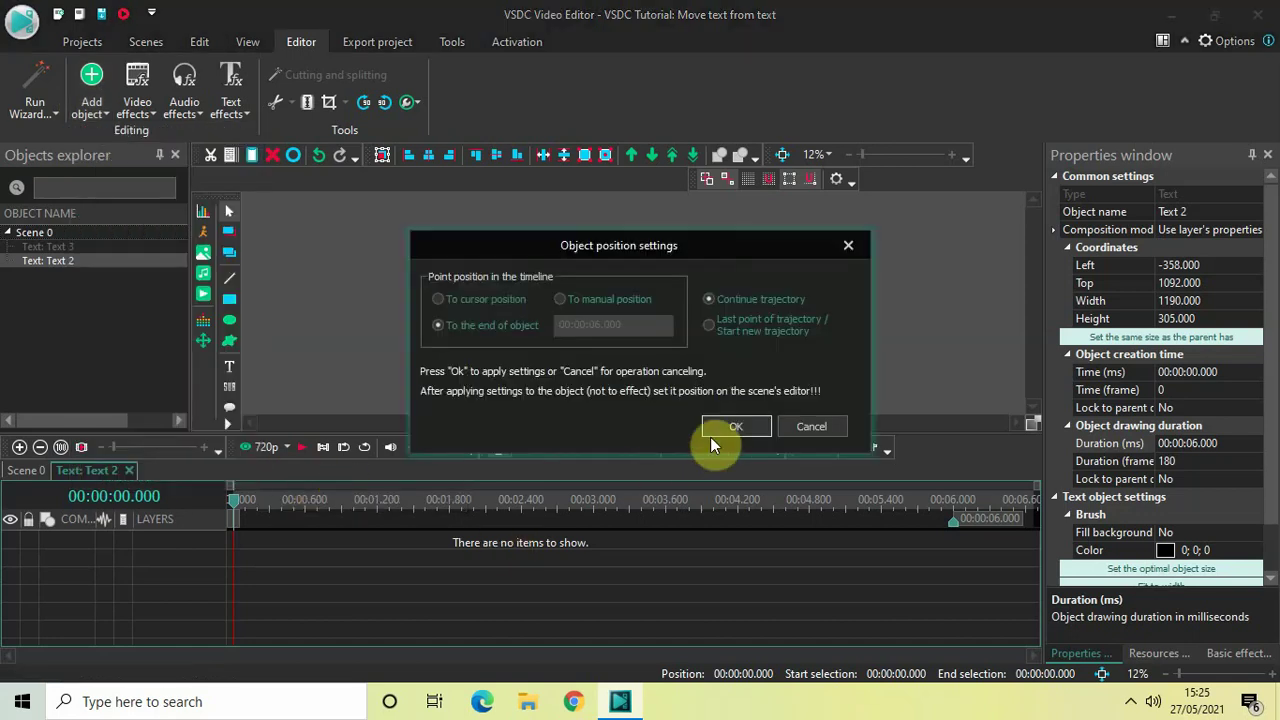
click(735, 426)
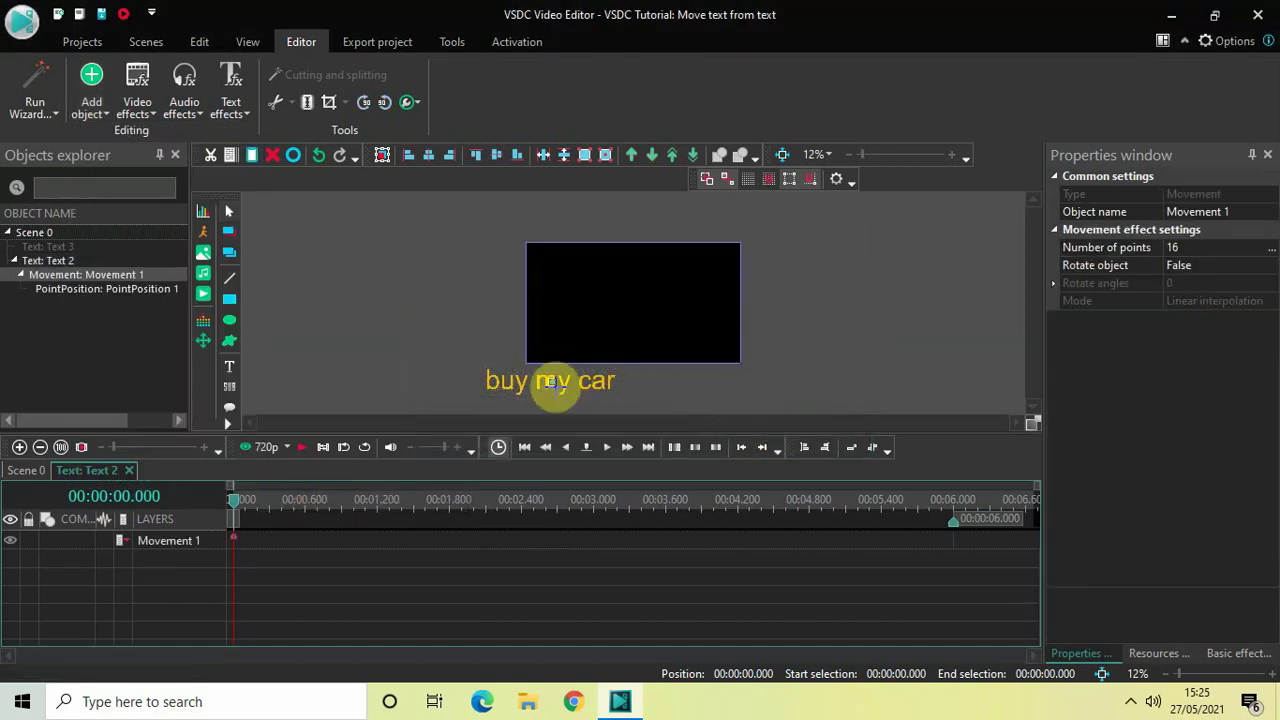
mouse_move(552, 381)
mouse_down()
mouse_move(609, 303)
mouse_move(633, 300)
mouse_up()
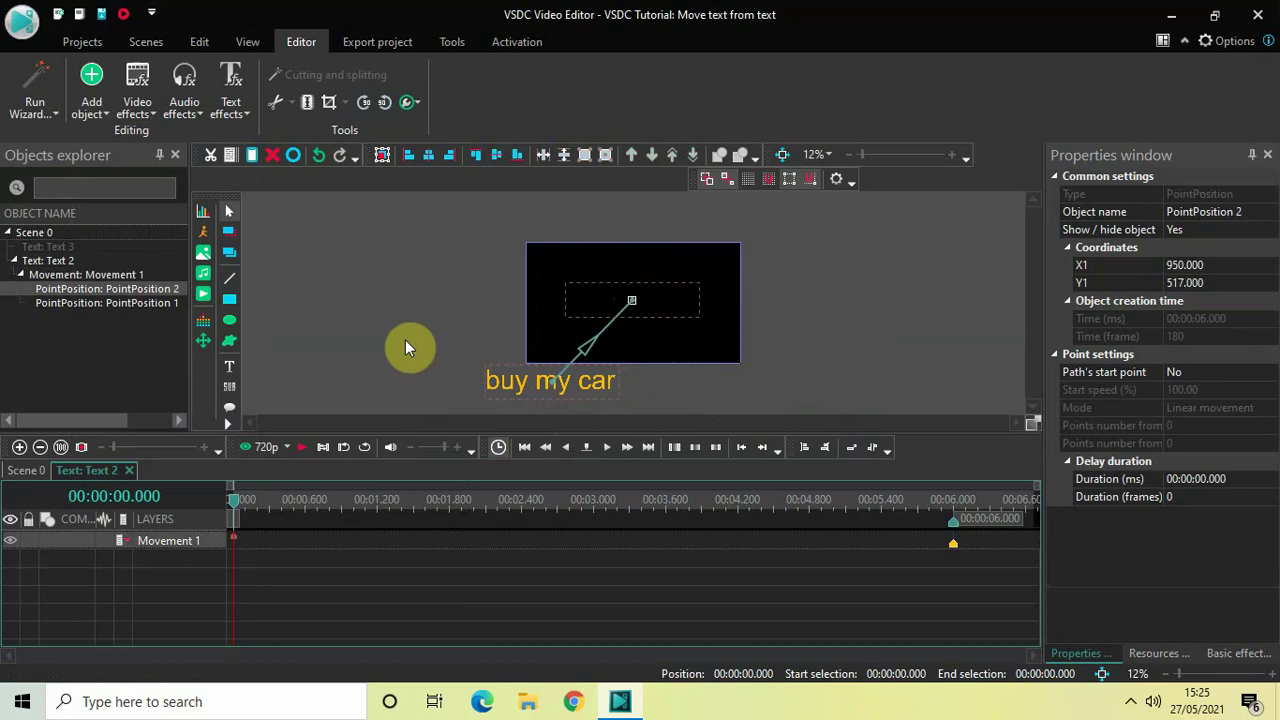
key(space)
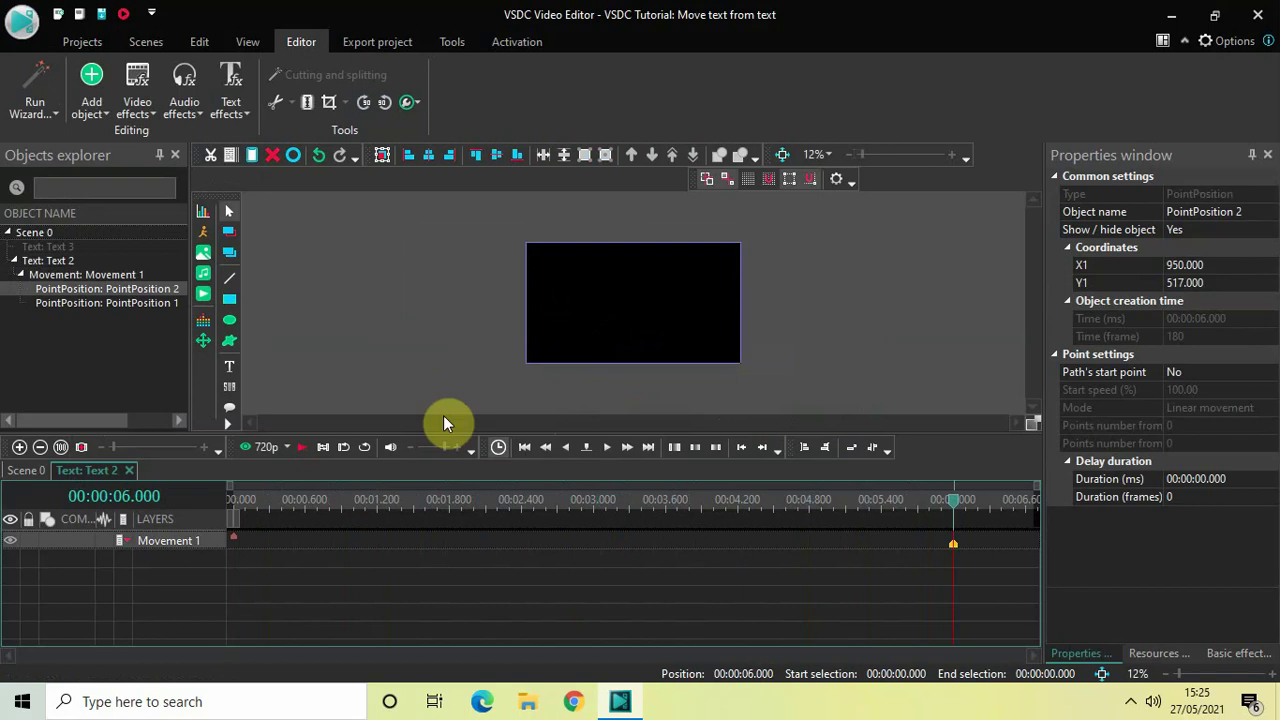
Move the Movement 1 end point to 1.5 s and preview the earlier arrival.
click(490, 509)
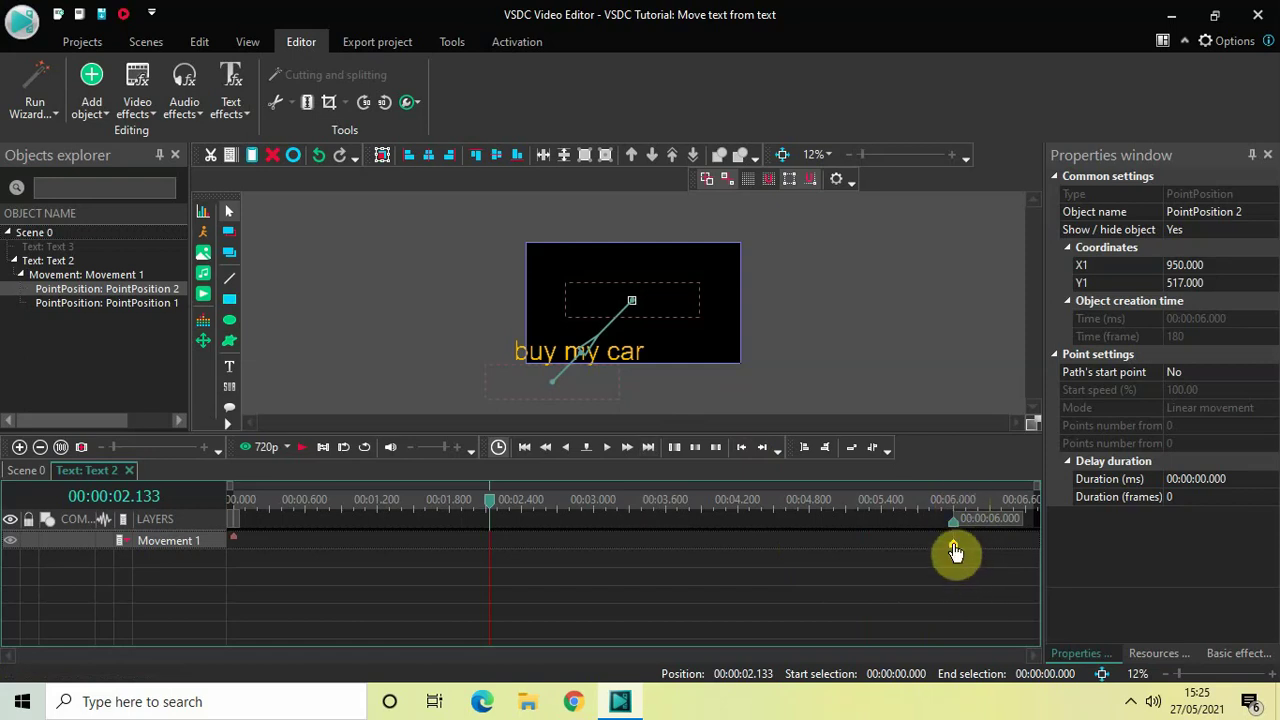
mouse_move(960, 554)
mouse_down()
mouse_move(349, 560)
mouse_move(414, 557)
mouse_up()
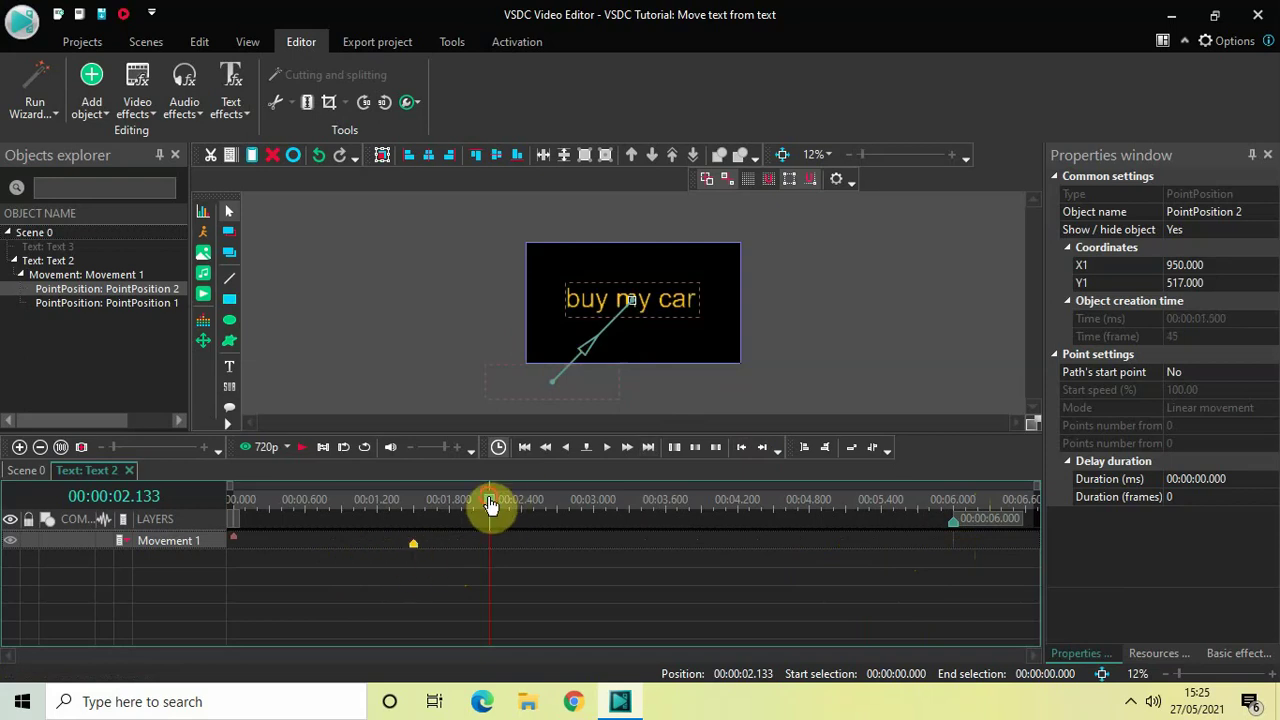
drag(490, 506, 189, 506)
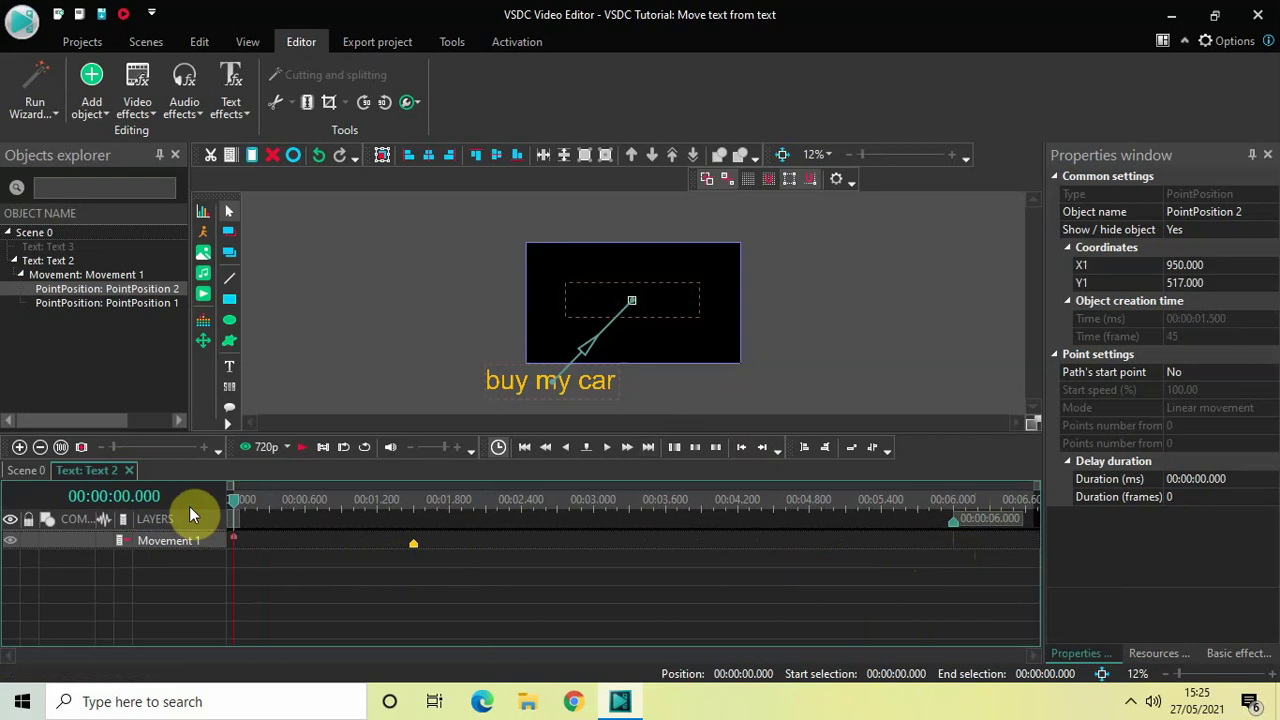
key(space)
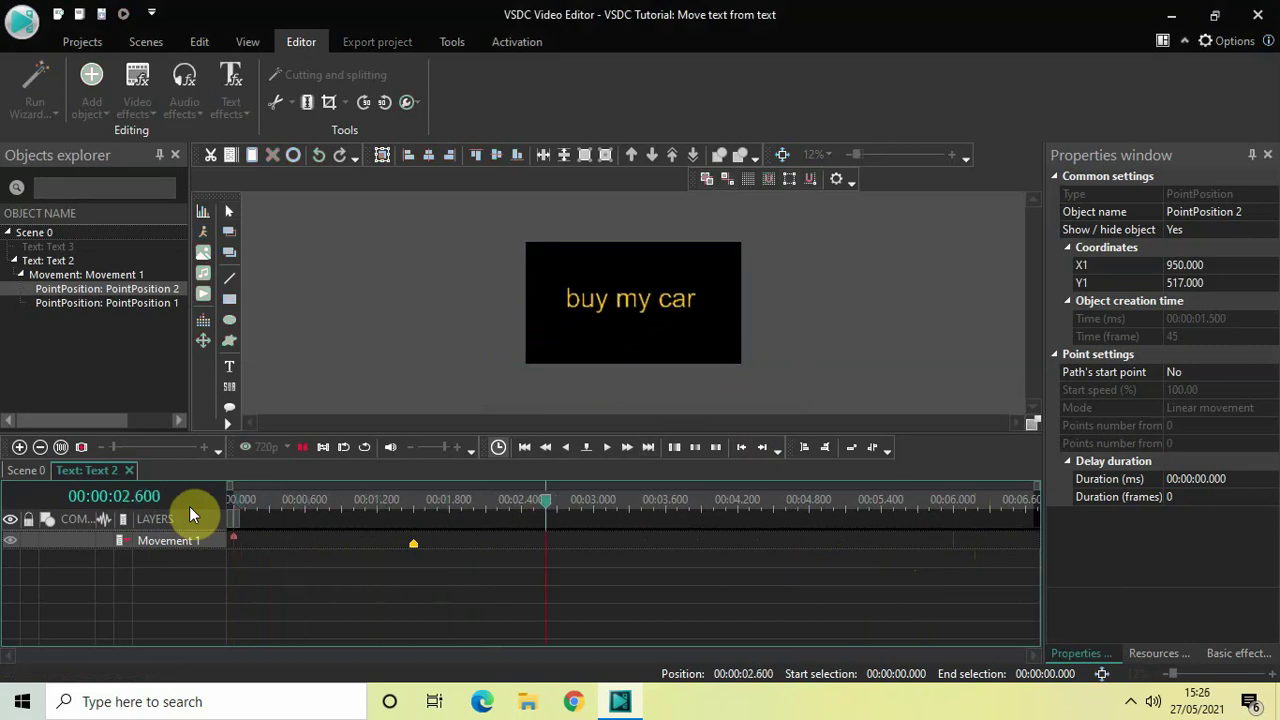
key(space)
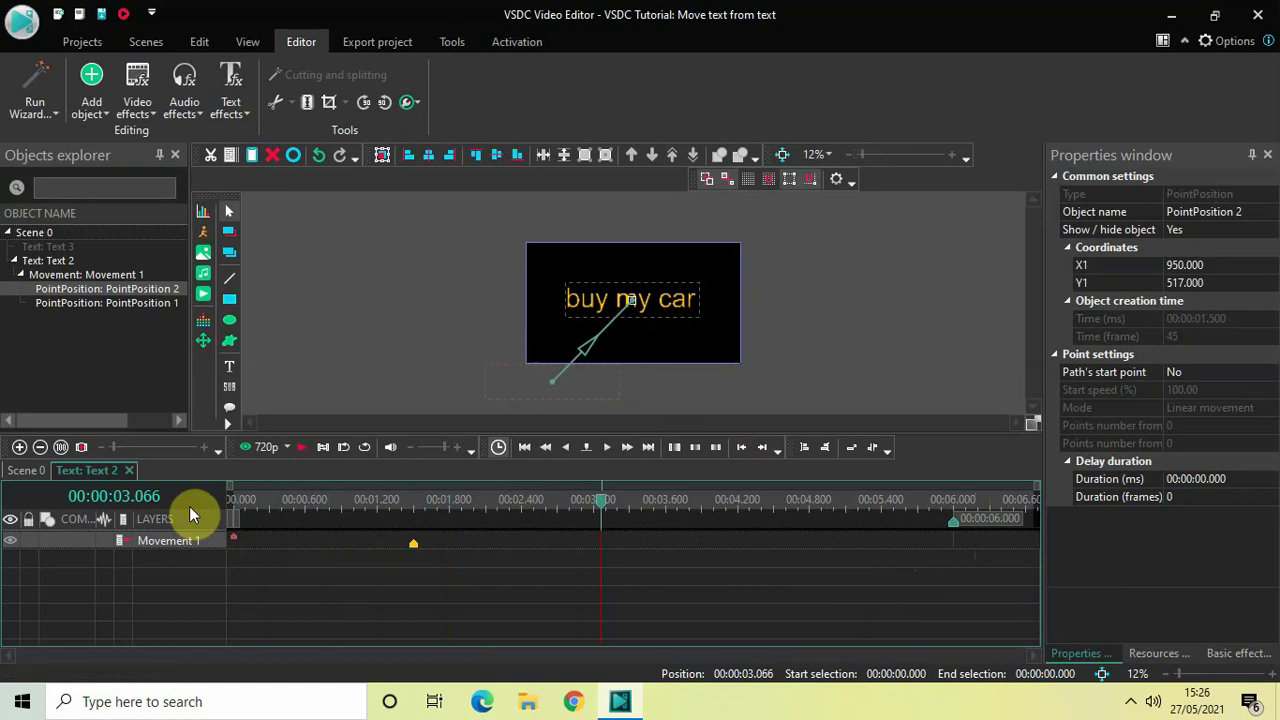
drag(600, 508, 189, 514)
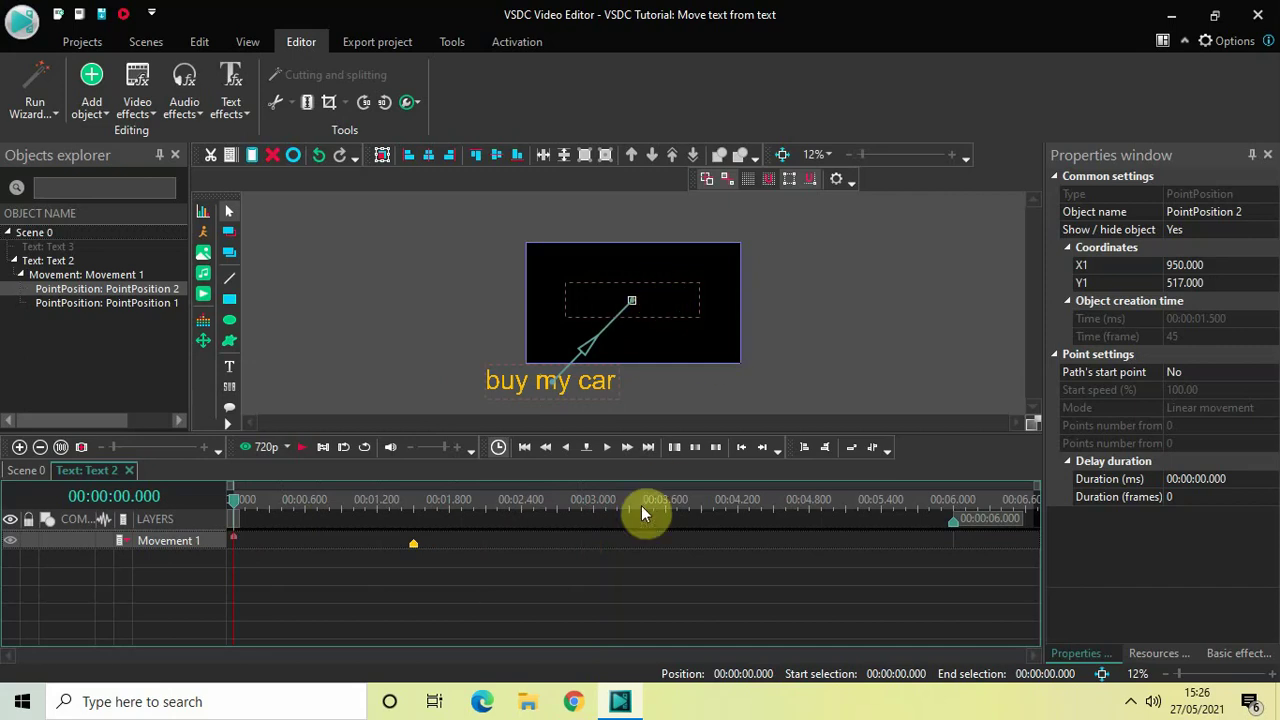
click(607, 584)
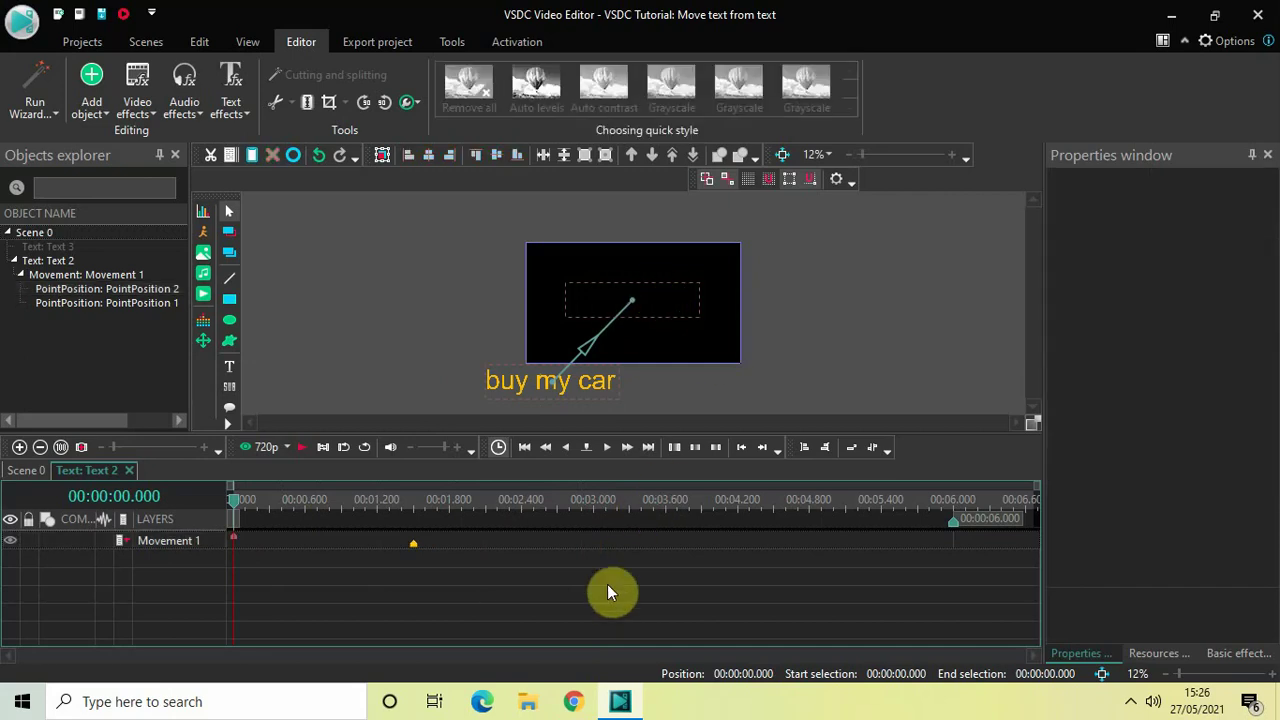
Add a Rotate 1 effect to the text and shorten it to the first 1.5 seconds.
click(138, 105)
mouse_move(195, 198)
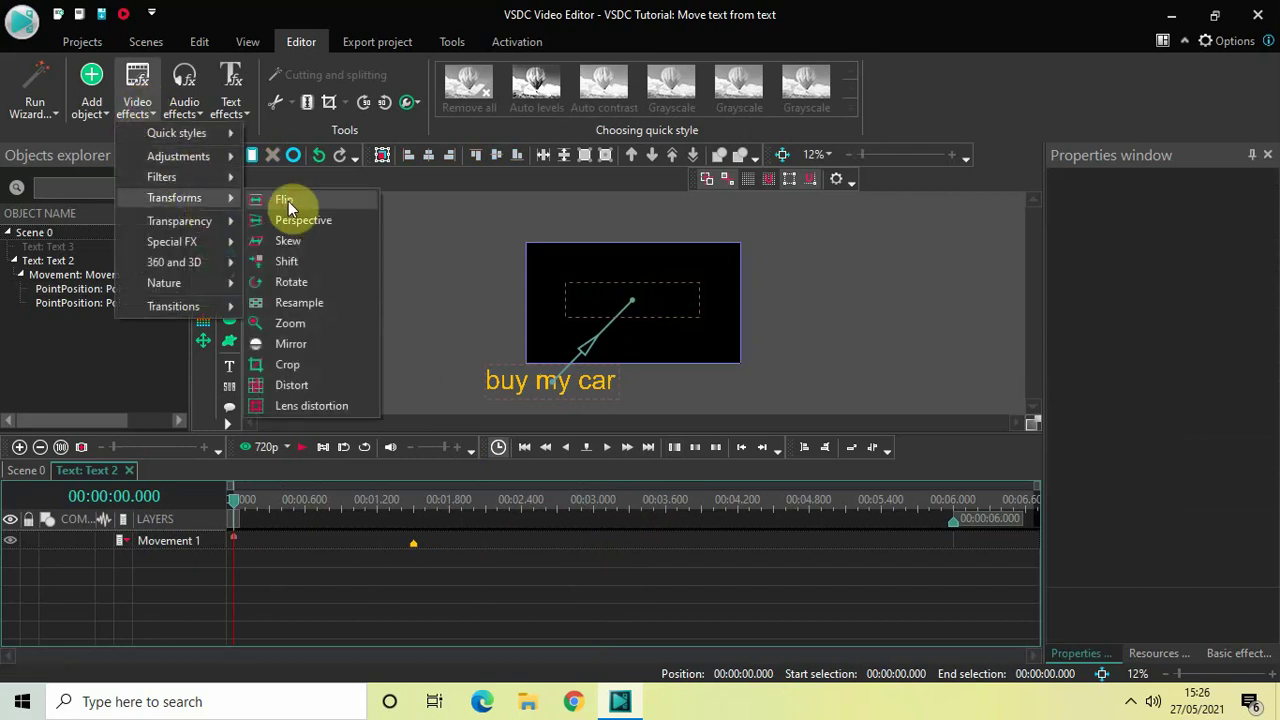
click(319, 281)
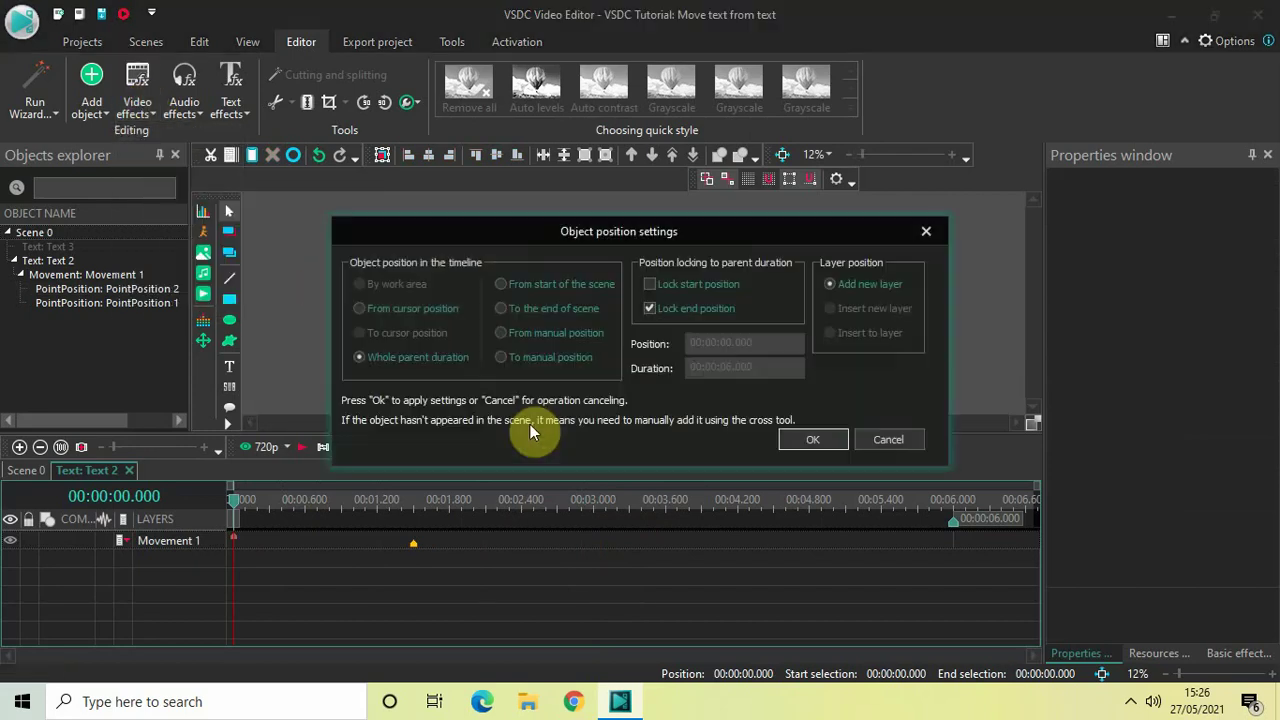
click(785, 439)
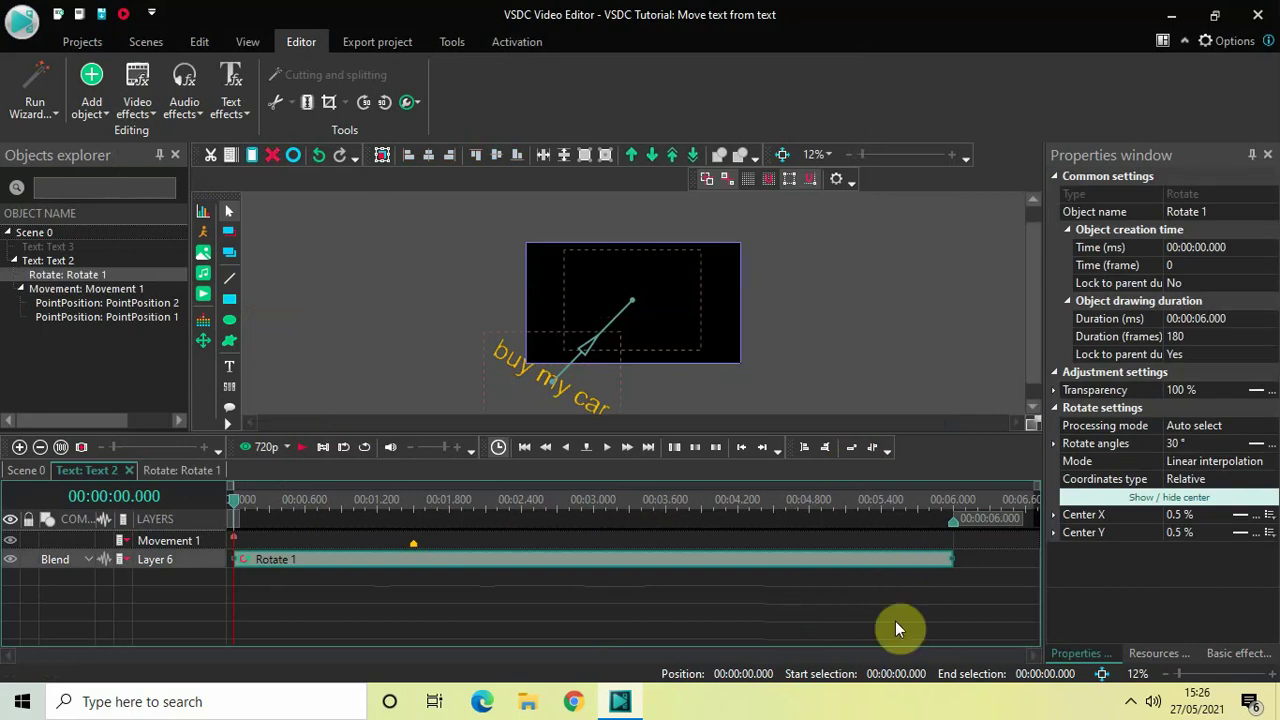
click(952, 560)
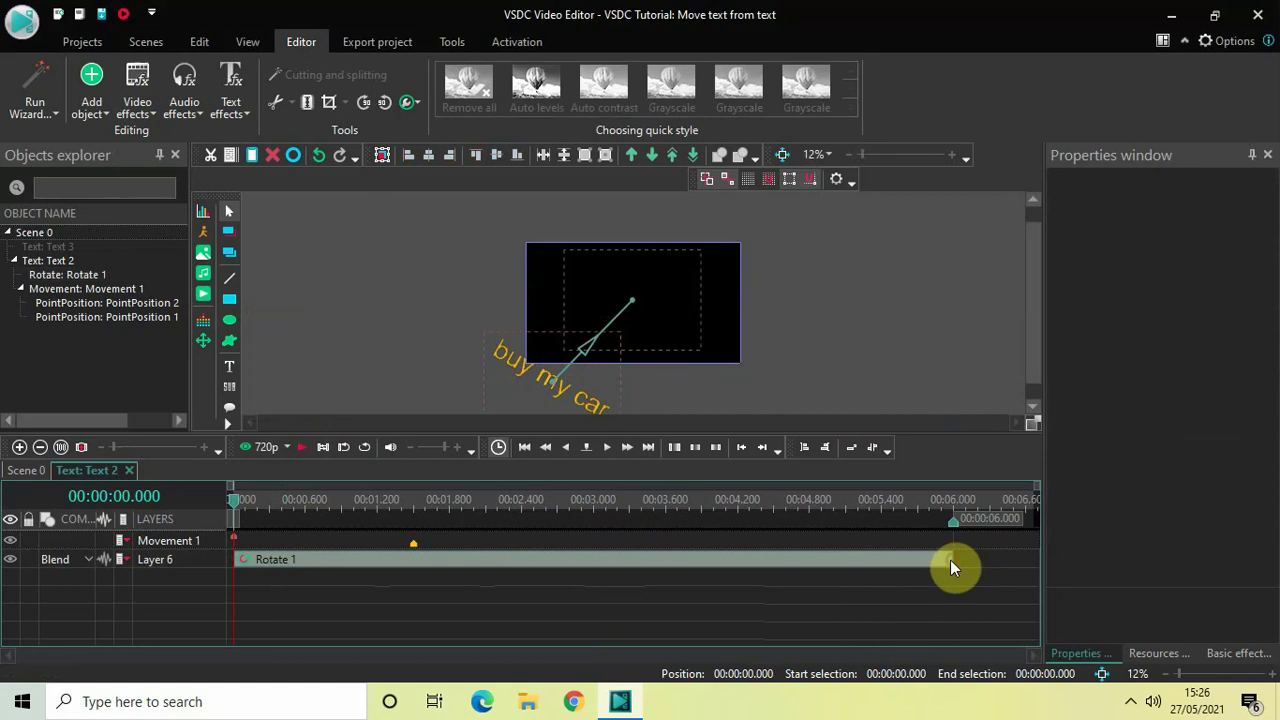
click(946, 564)
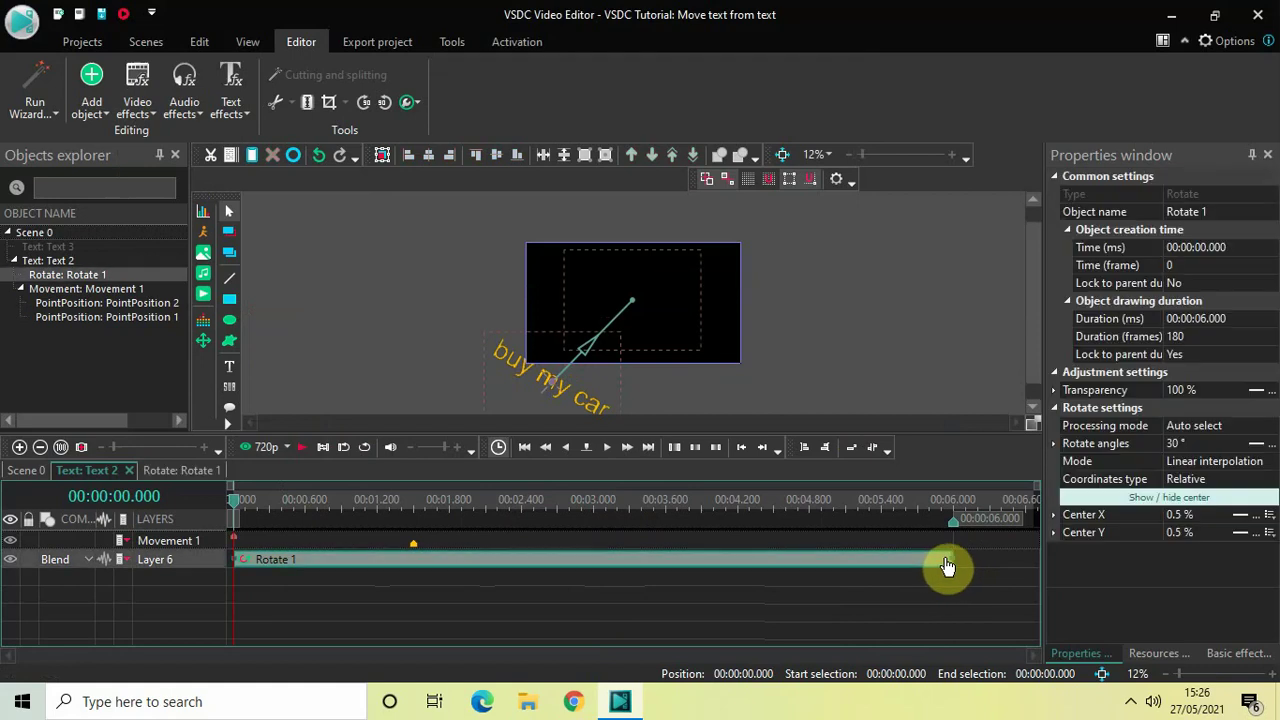
drag(952, 560, 415, 572)
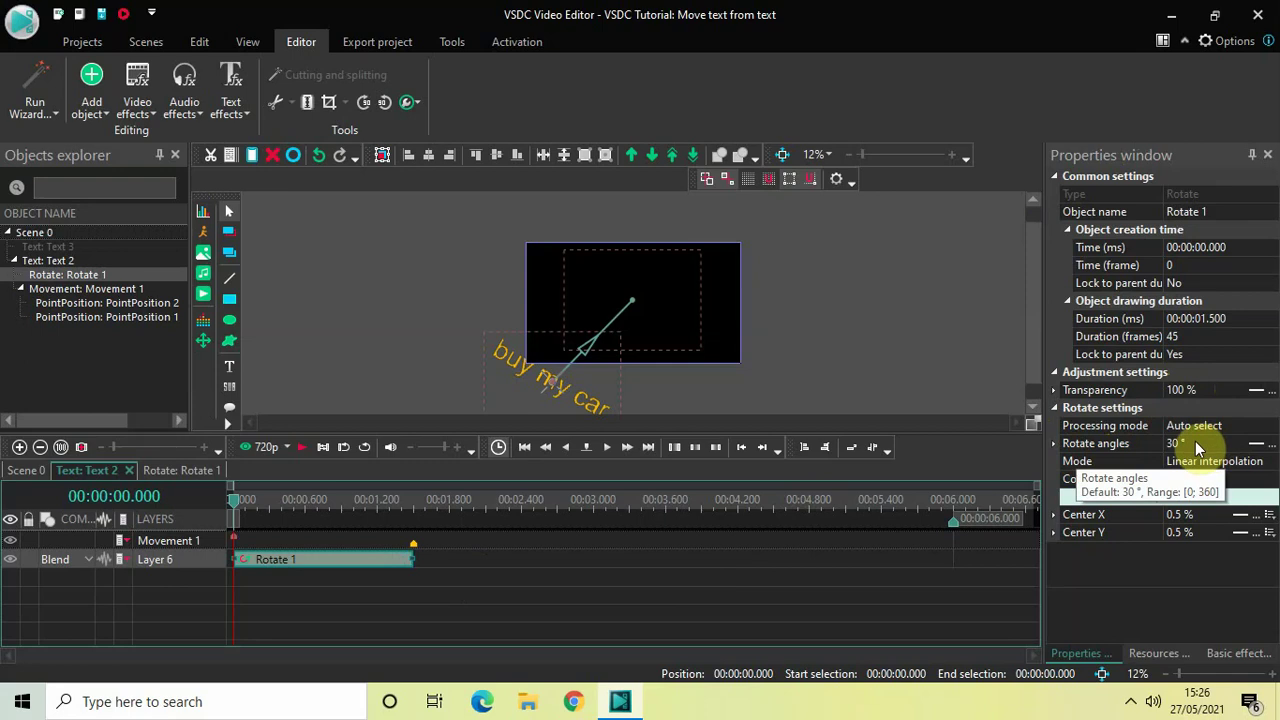
Make the rotation angle animate from 0 to 360 degrees and preview the spin.
click(1257, 445)
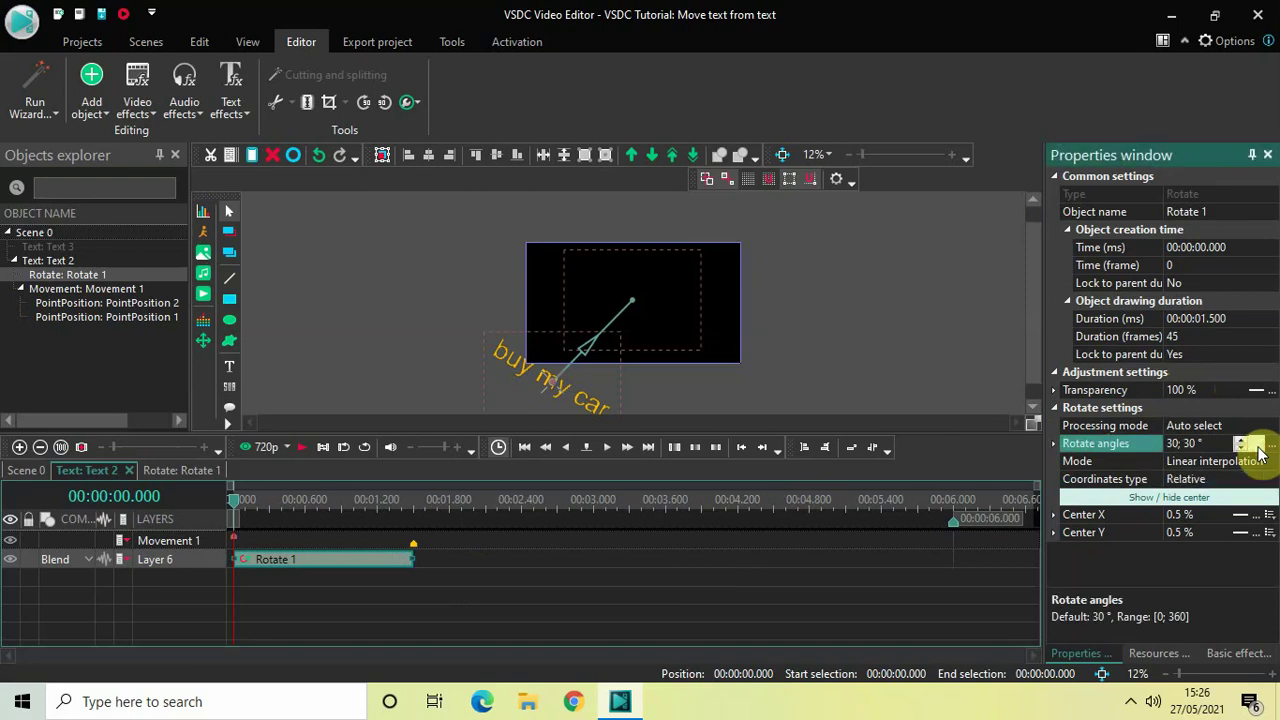
click(1160, 445)
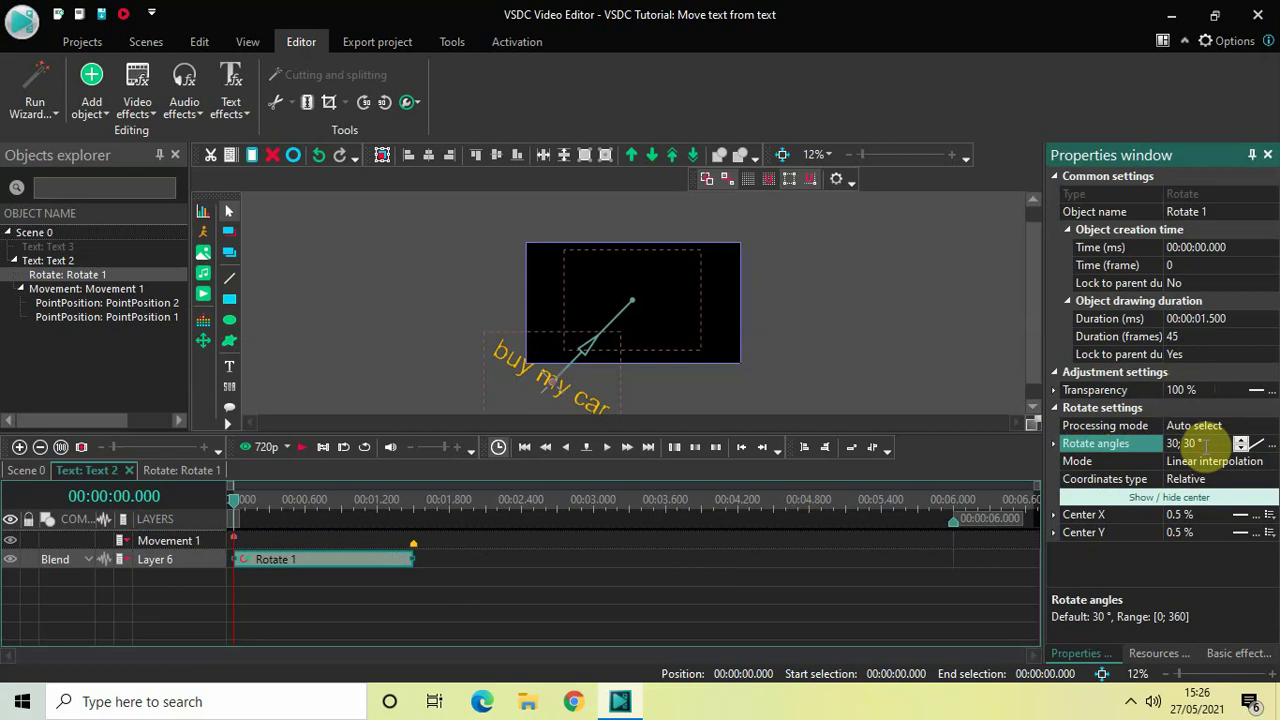
key(ctrl+a)
key(BackSpace)
text(0)
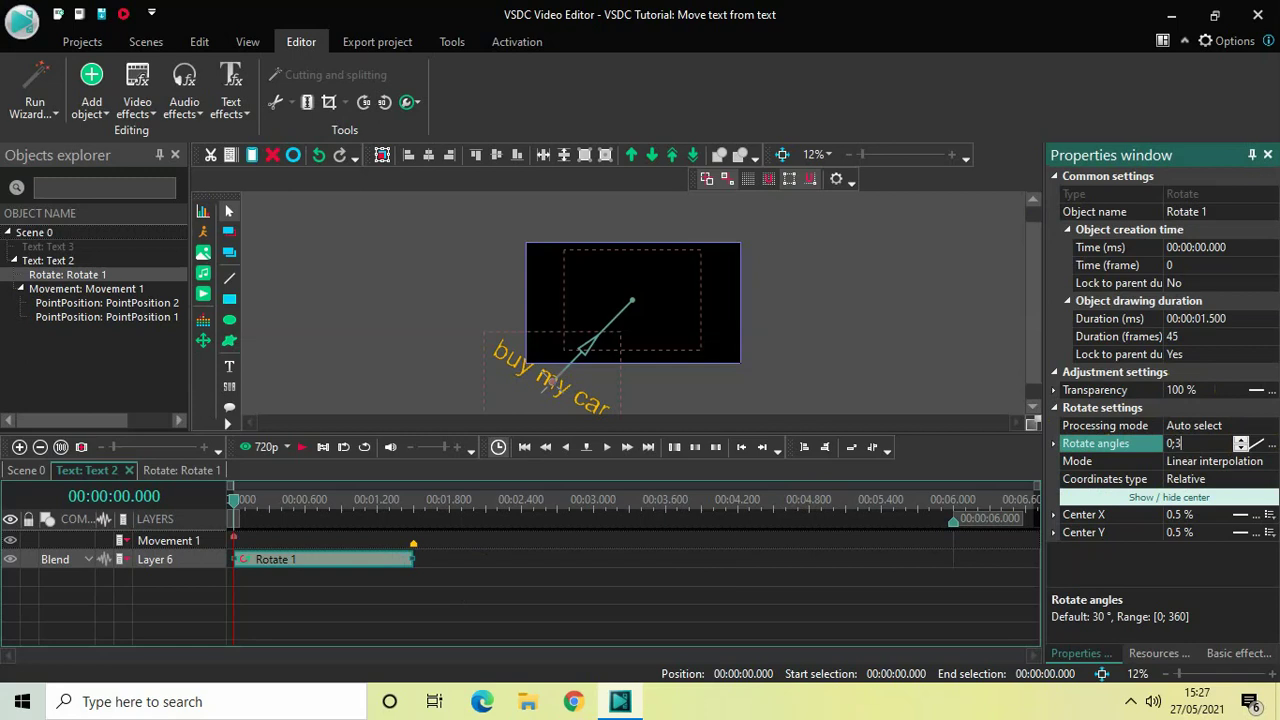
key(Return)
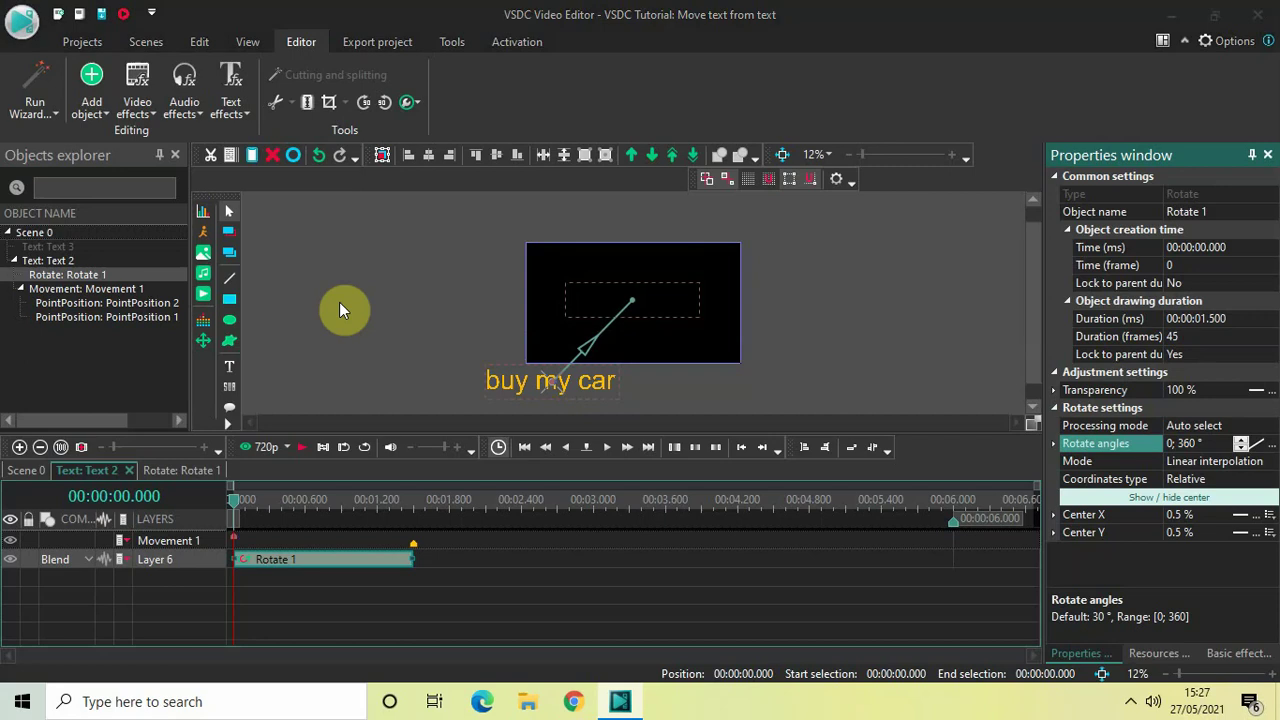
key(space)
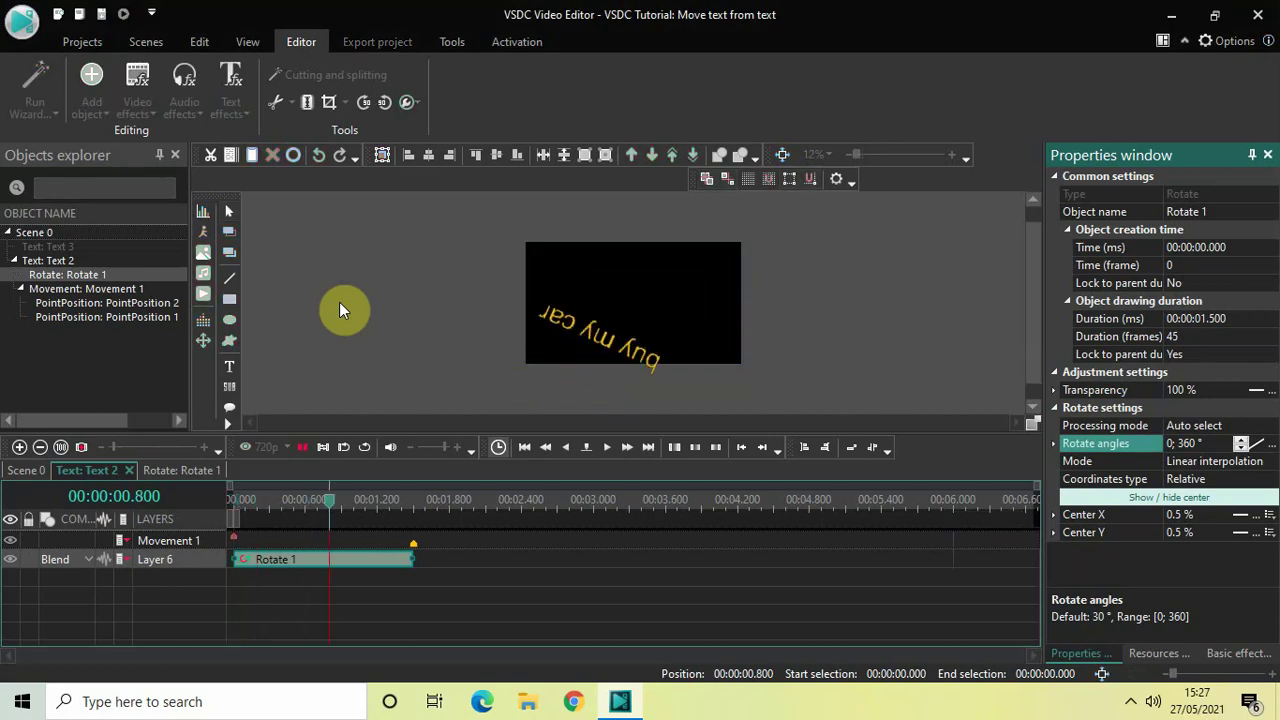
key(space)
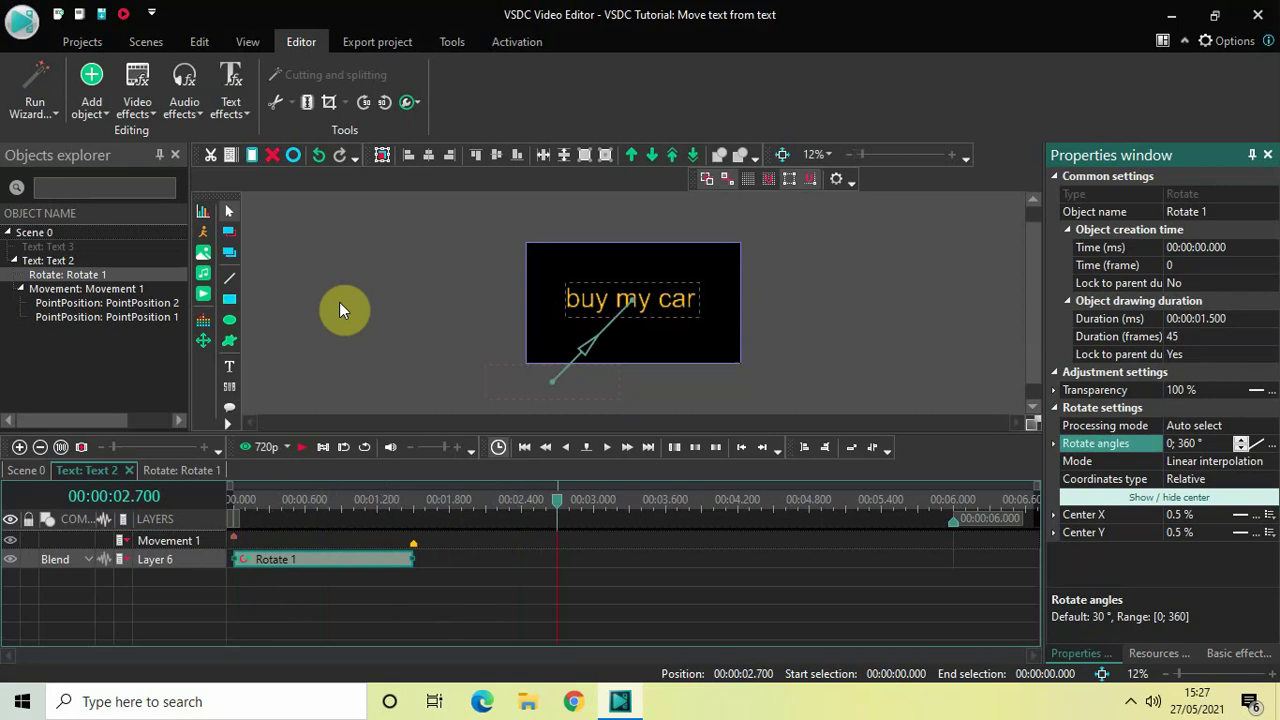
Return to Scene 0's timeline and make the Text 3 layer visible again.
click(25, 472)
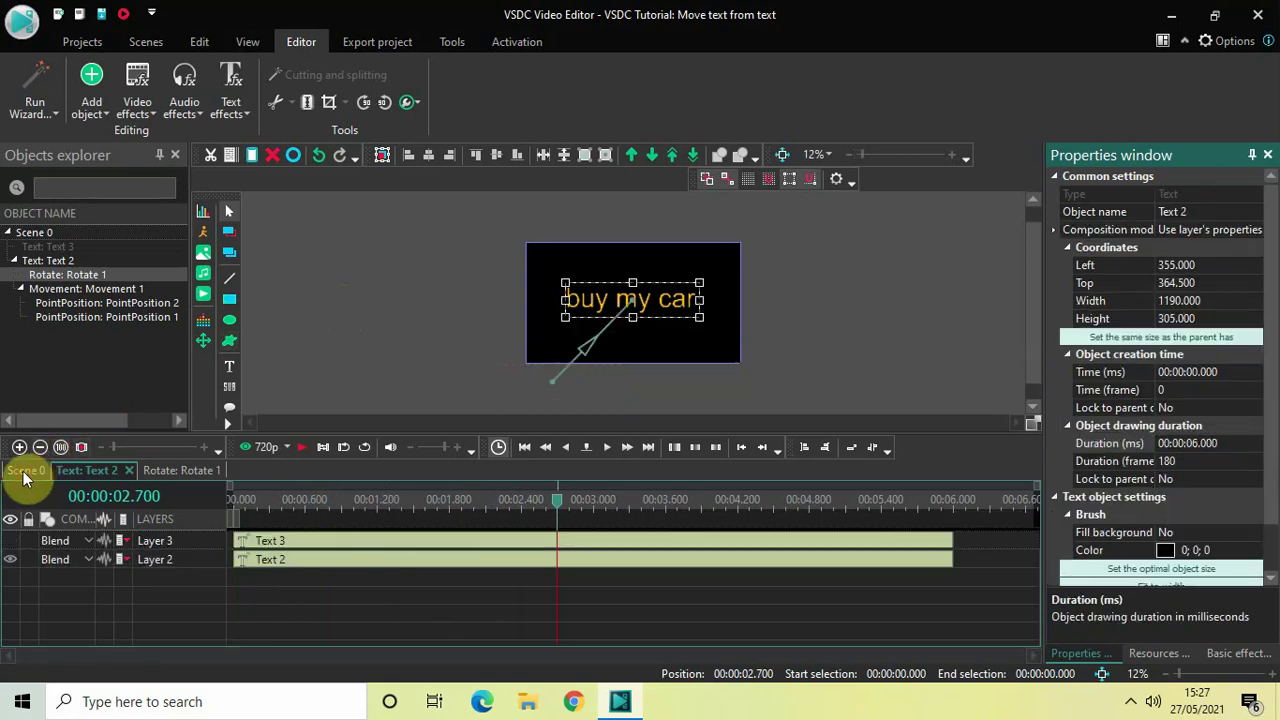
click(262, 562)
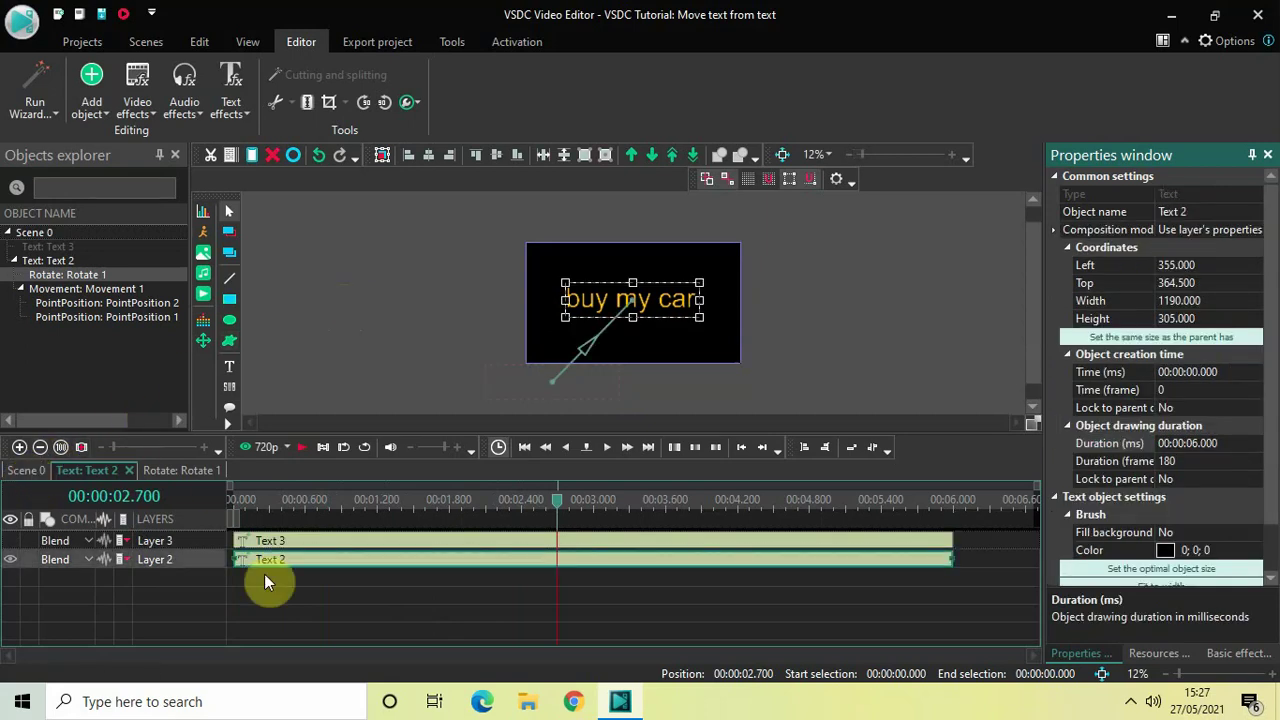
click(232, 499)
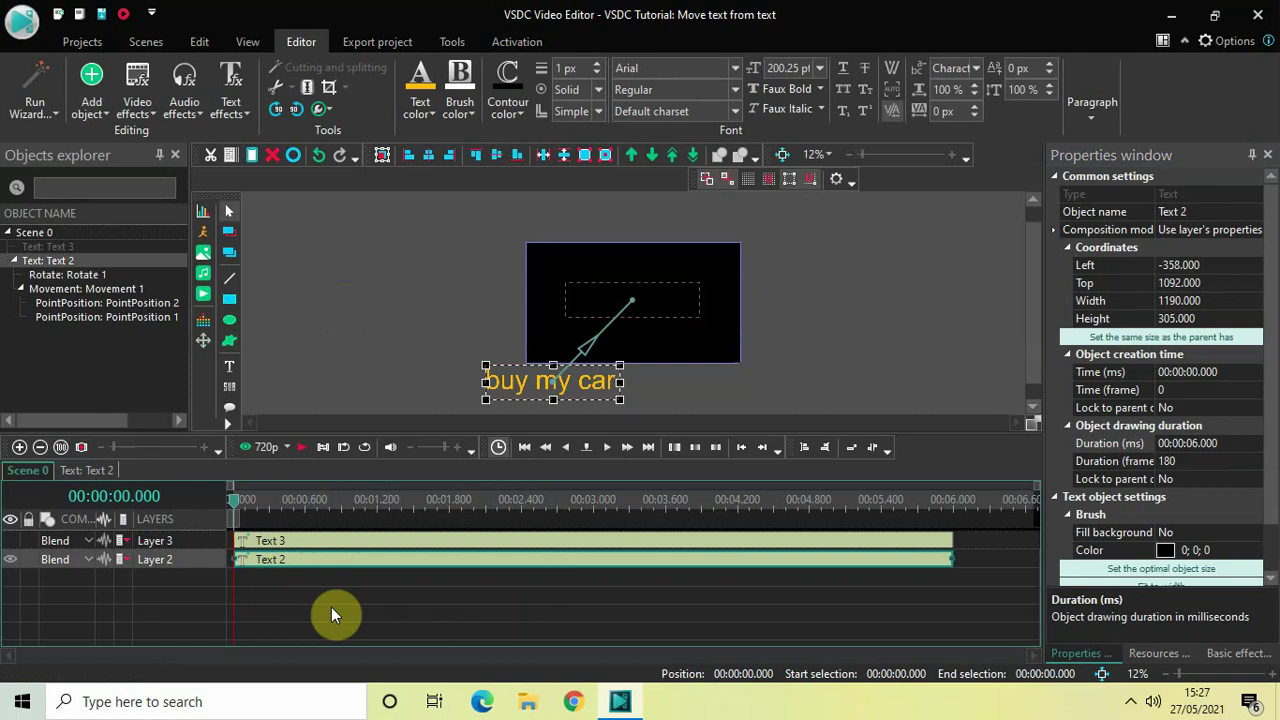
click(383, 545)
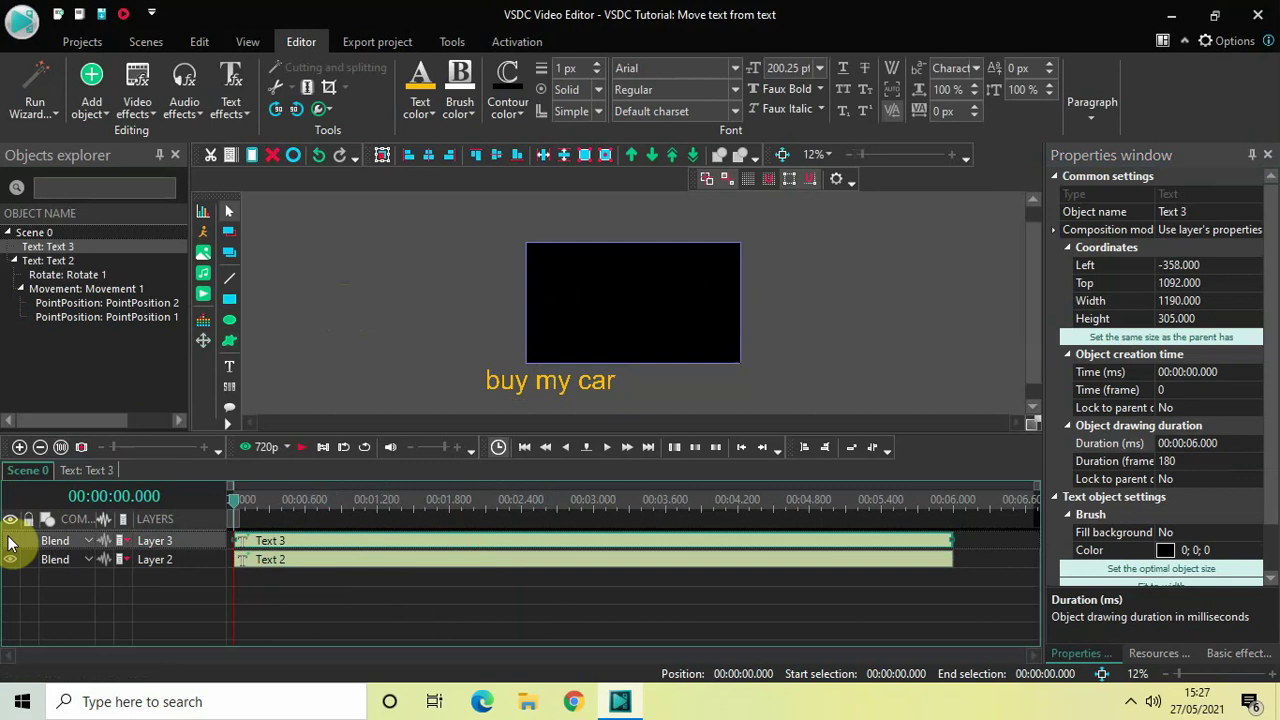
click(10, 543)
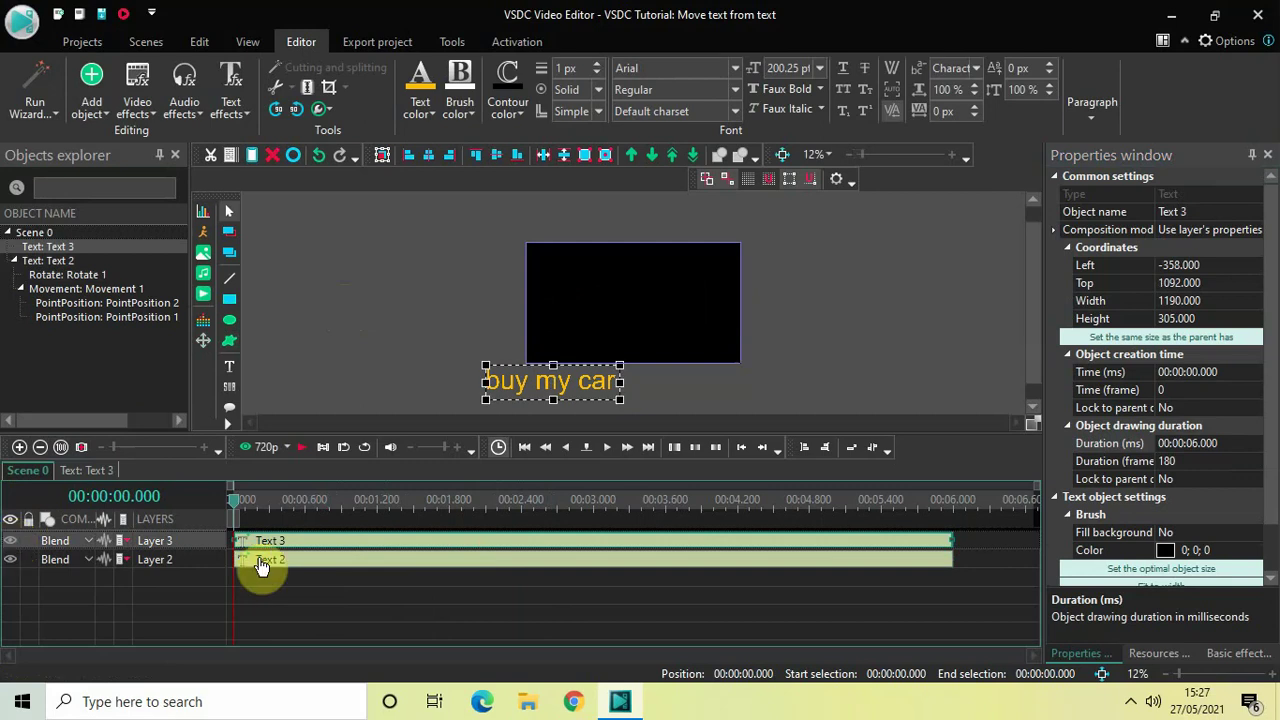
At 2.433 s, drag the Text 3 copy from below the scene into its centre.
click(527, 501)
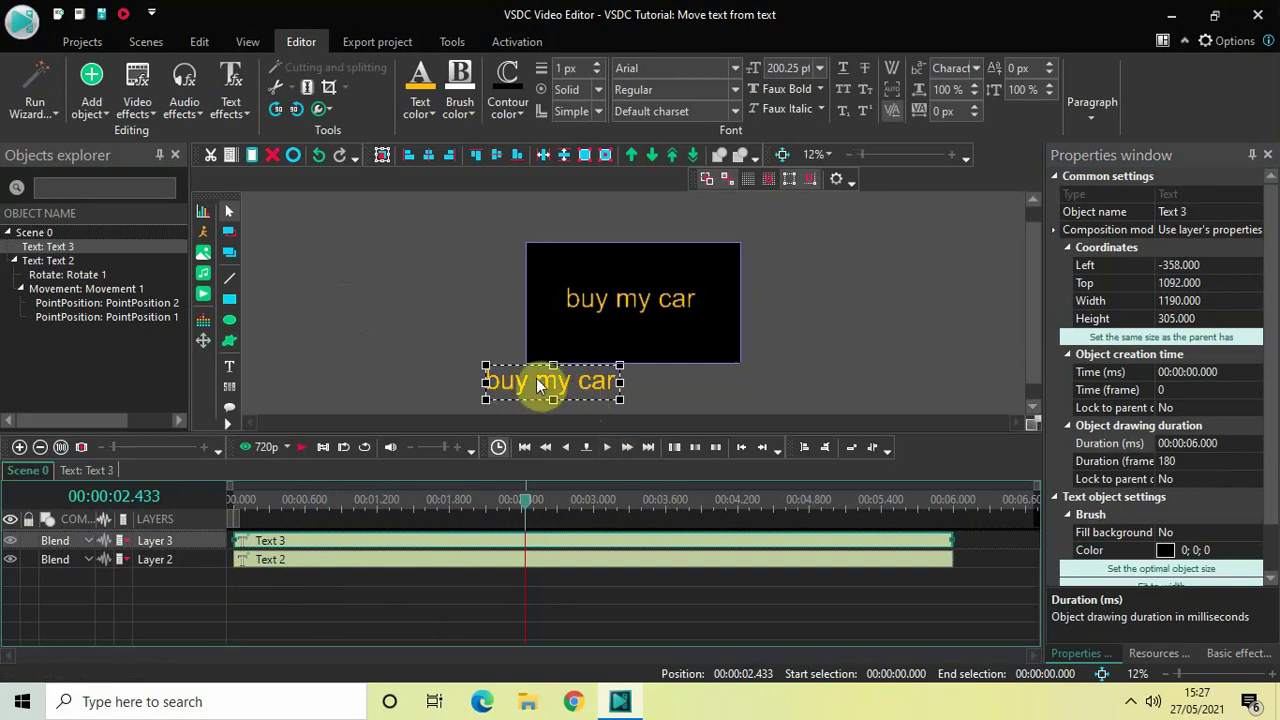
drag(552, 385, 629, 300)
click(834, 305)
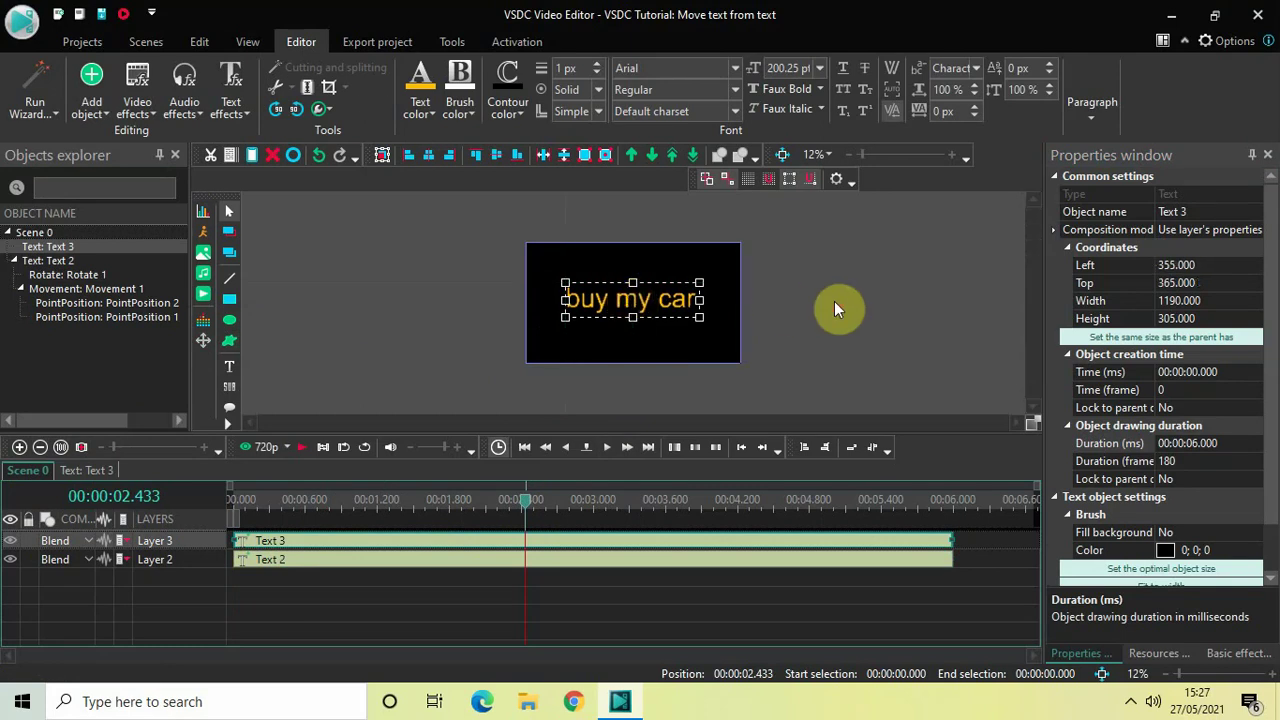
click(572, 541)
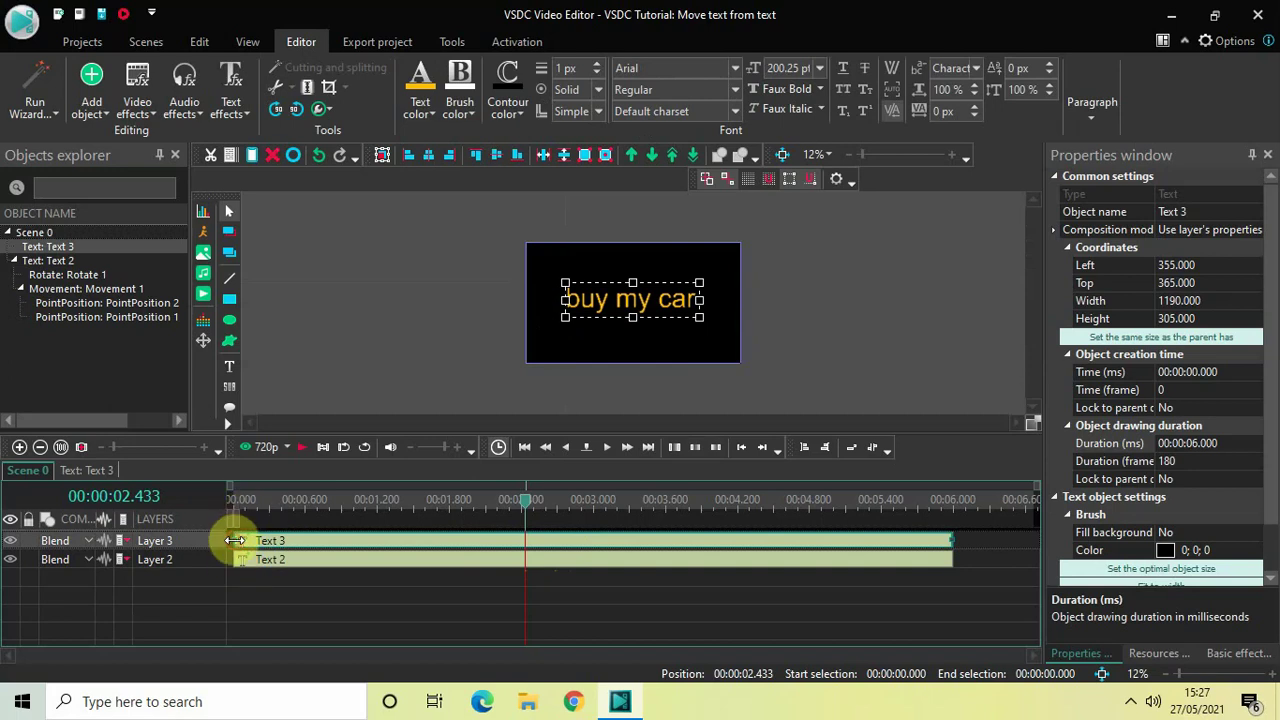
Set the Text 3 clip's start time to 00:00:01.500.
drag(234, 540, 421, 535)
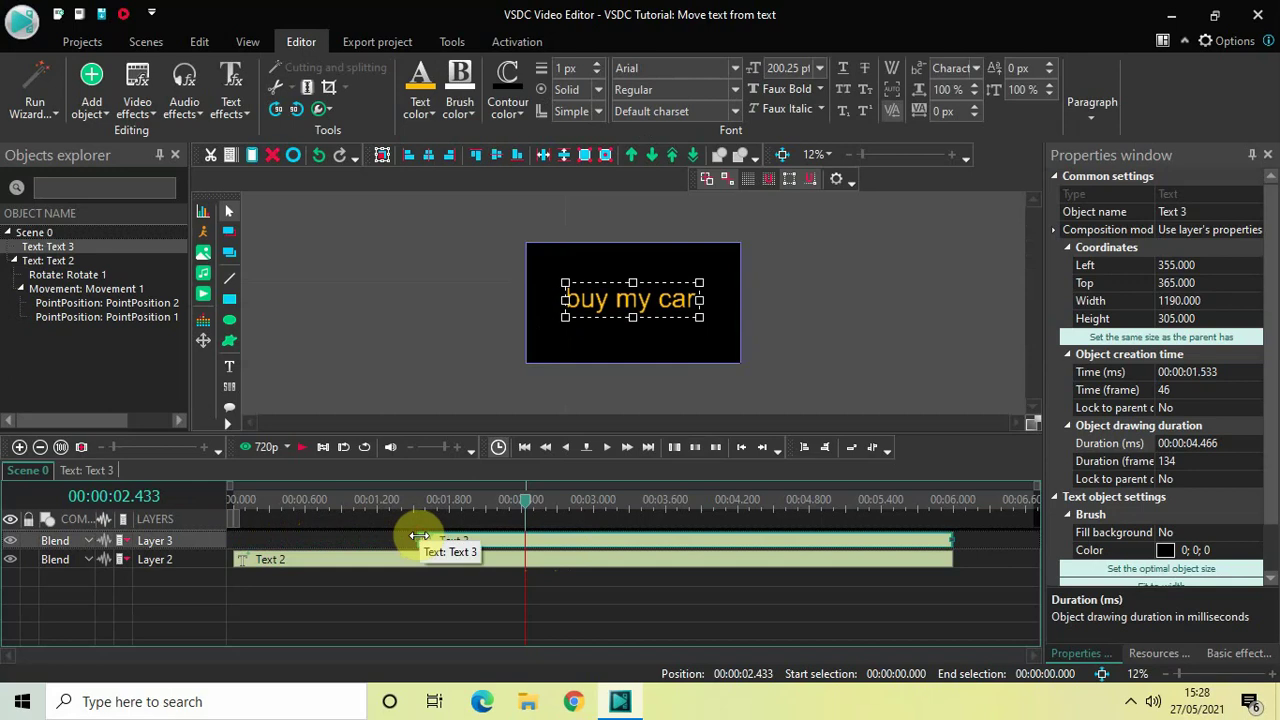
click(1233, 372)
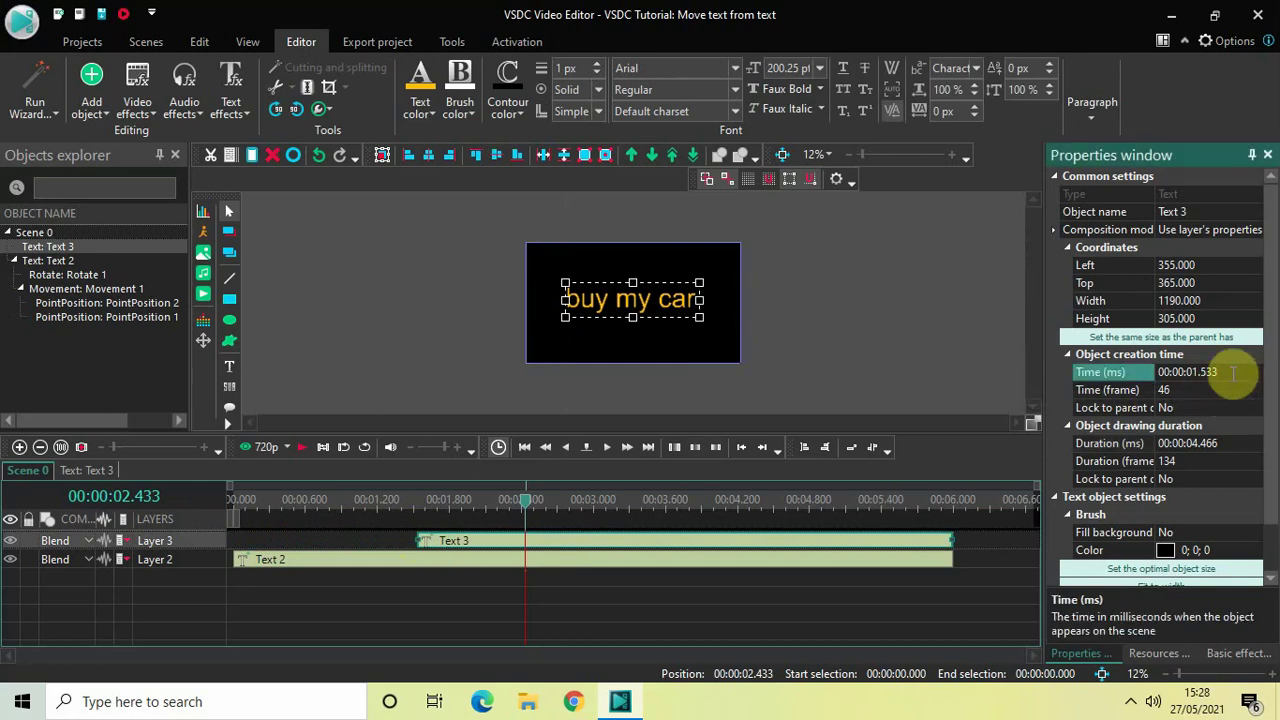
key(BackSpace)
key(BackSpace)
key(Return)
Set Text 3's duration to 00:00:01.500 so the clip ends at 3 seconds.
click(950, 539)
drag(950, 539, 955, 535)
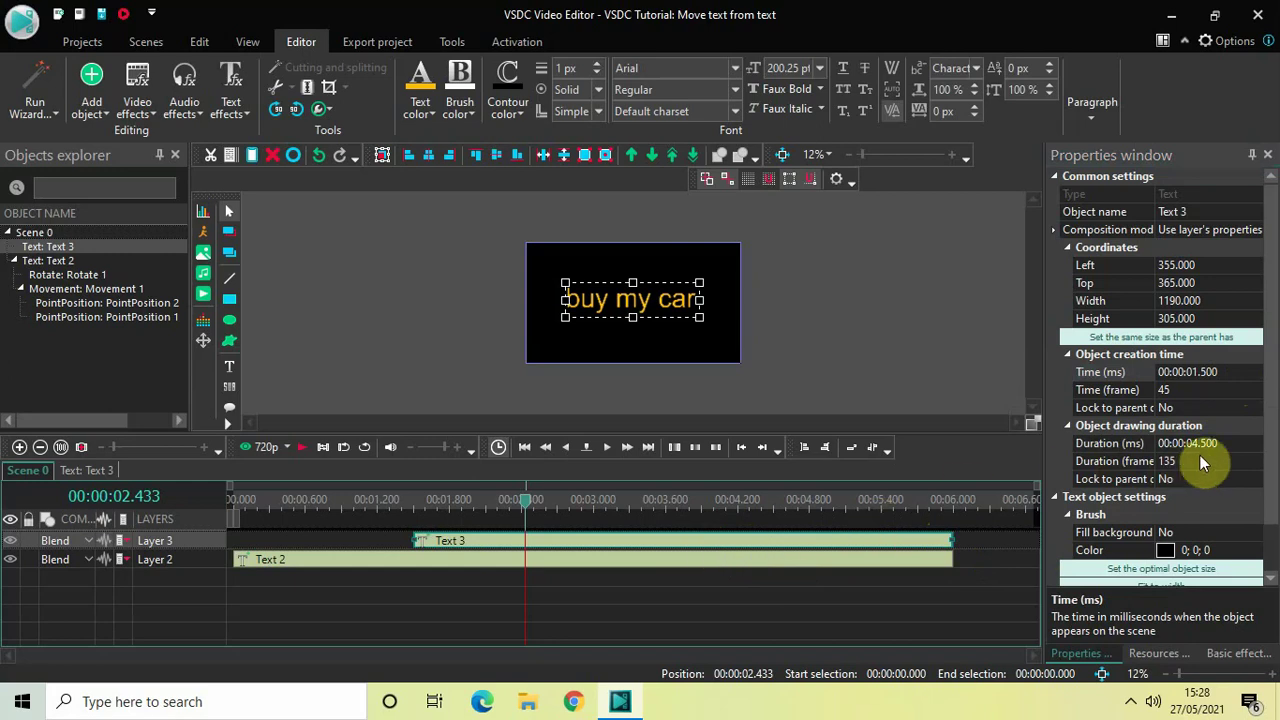
click(1232, 447)
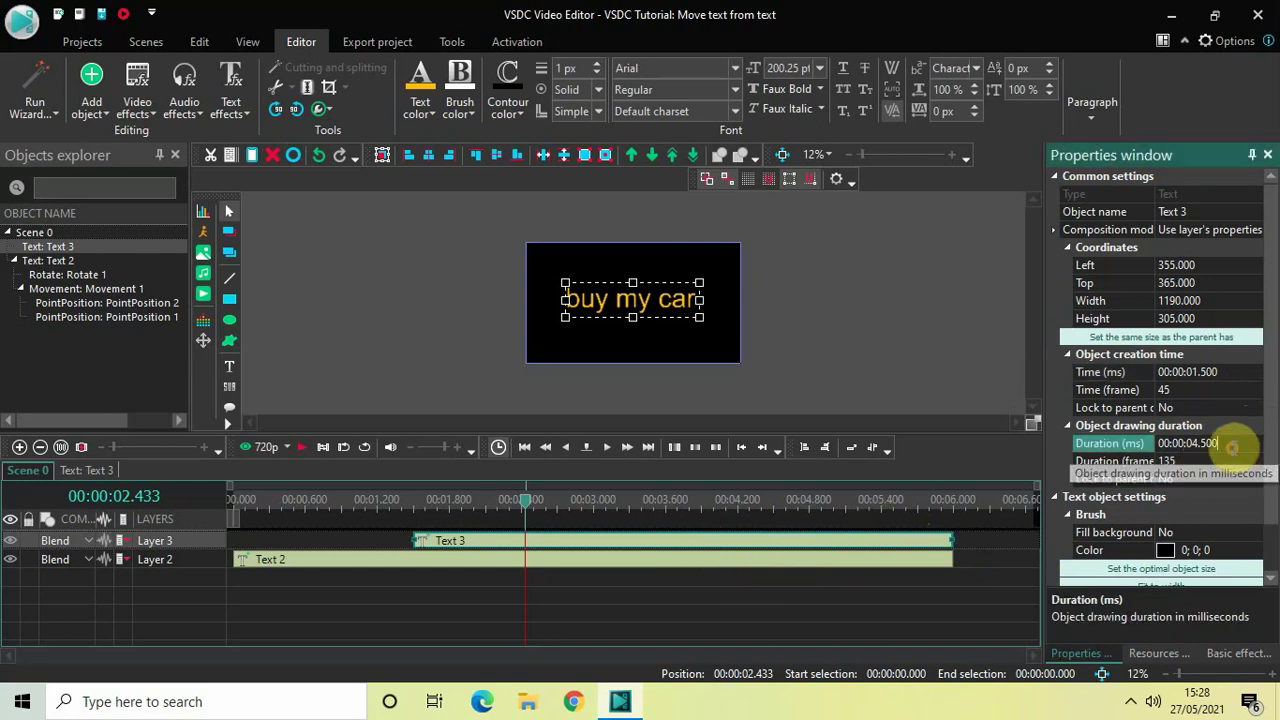
key(BackSpace)
key(BackSpace)
key(BackSpace)
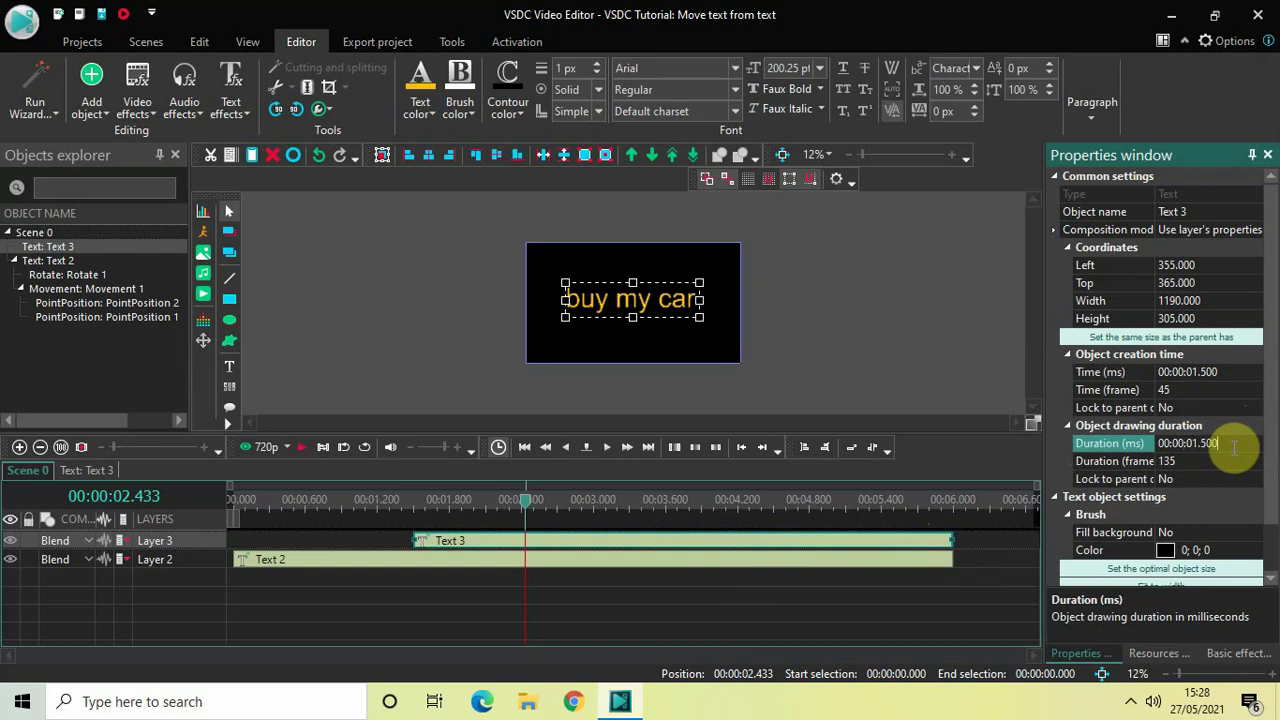
text(1.500)
key(Return)
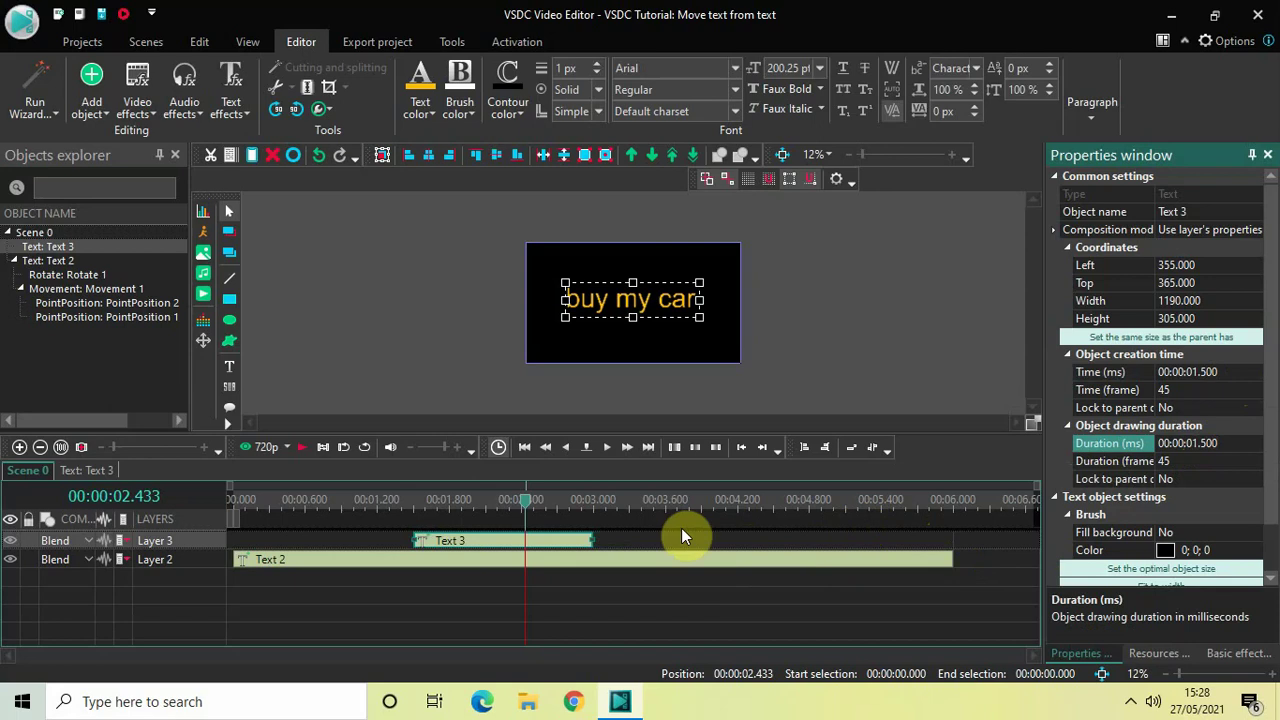
drag(527, 500, 186, 491)
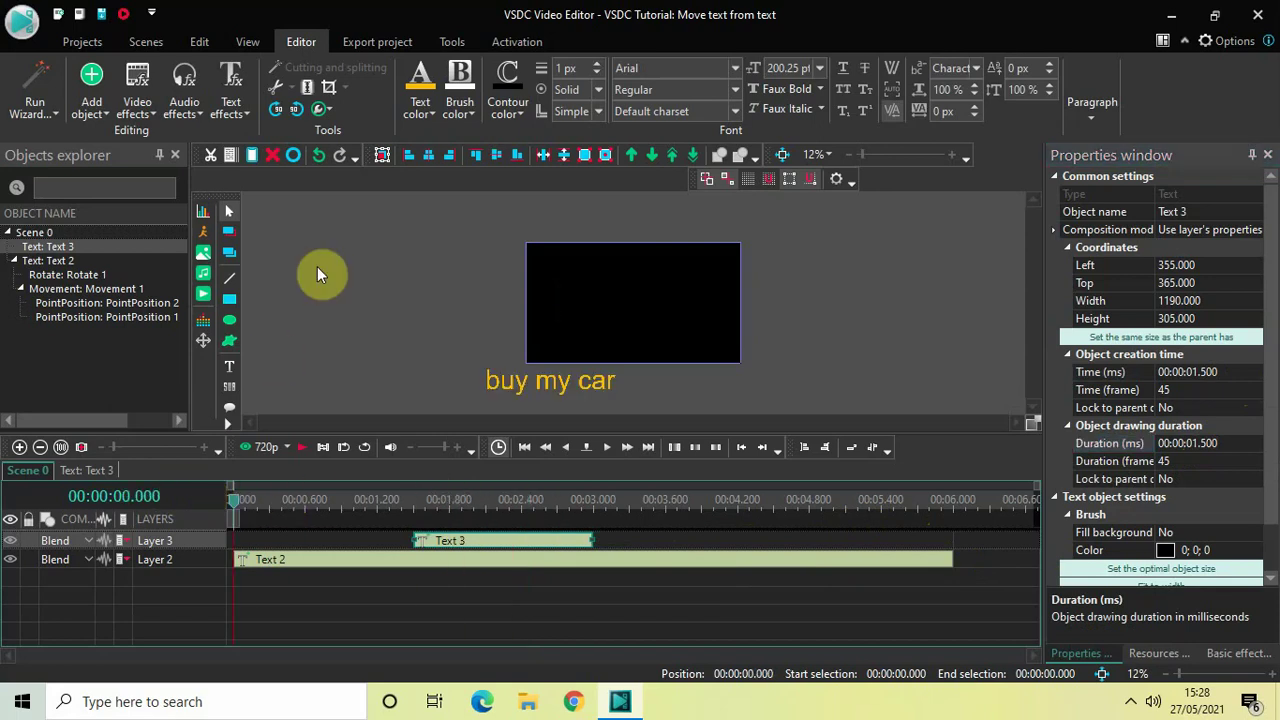
Play and stop a preview of the animation, then open Text 3's own timeline.
key(space)
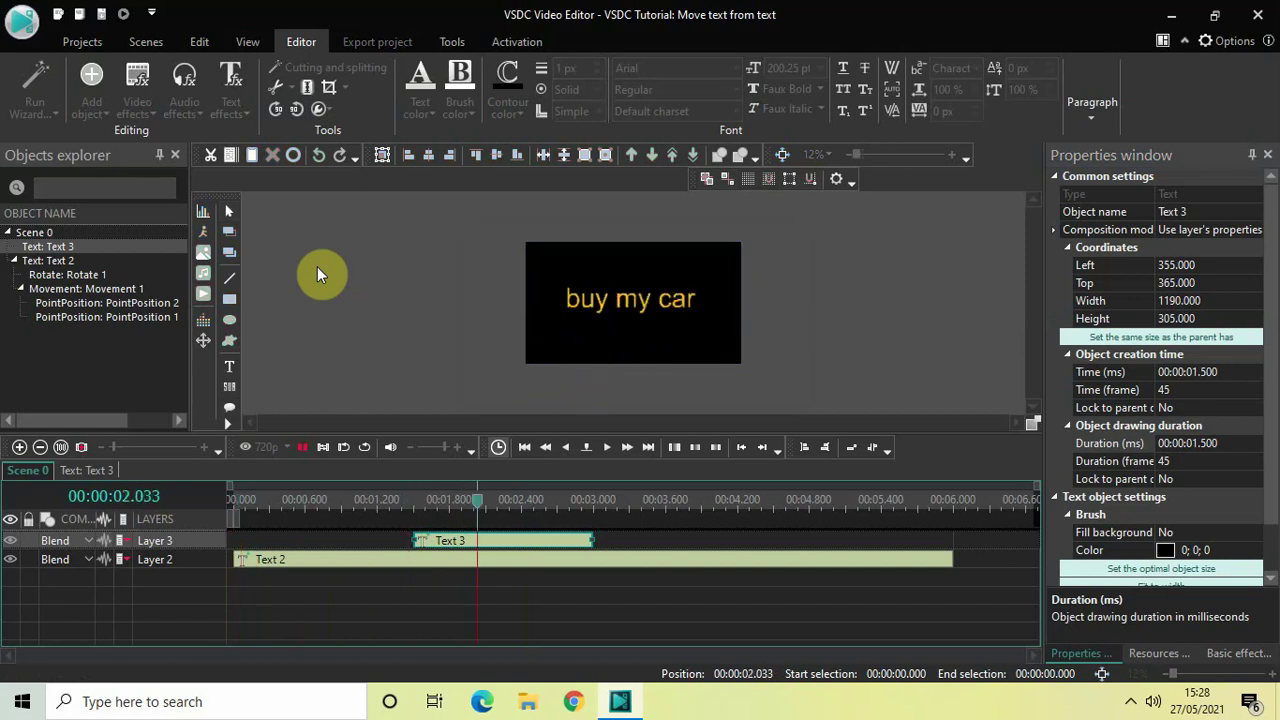
key(space)
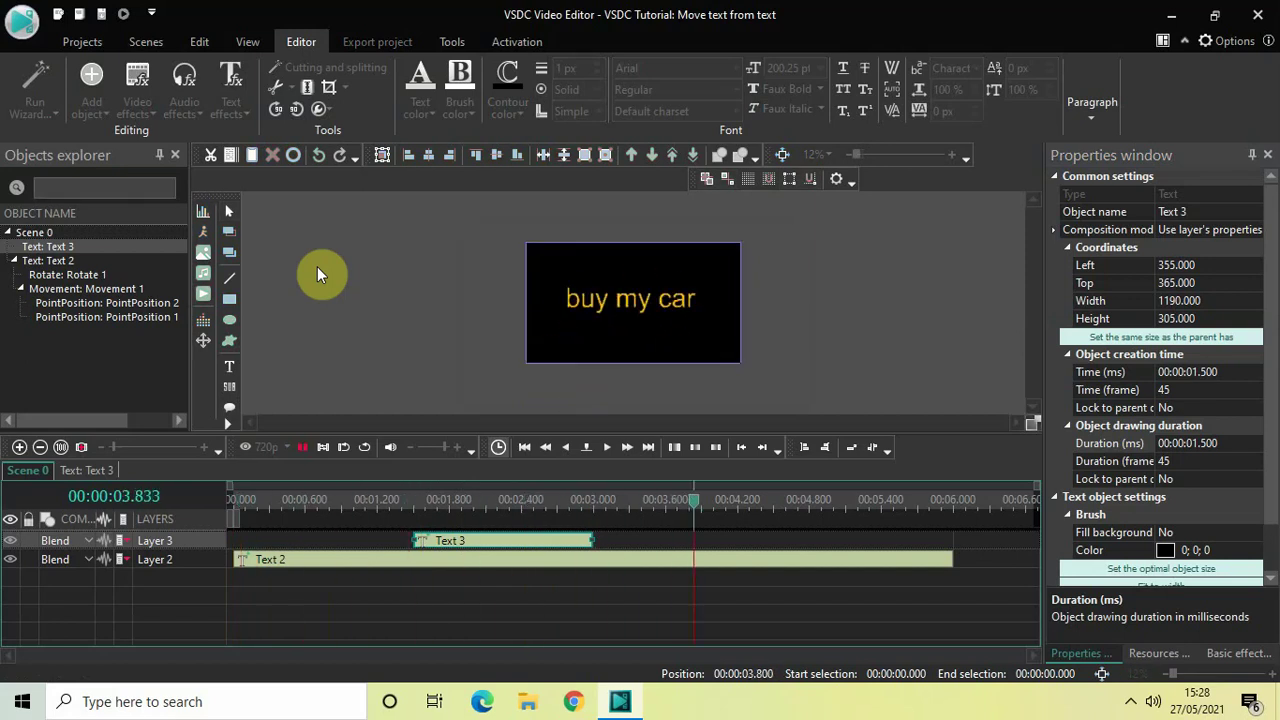
double_click(497, 545)
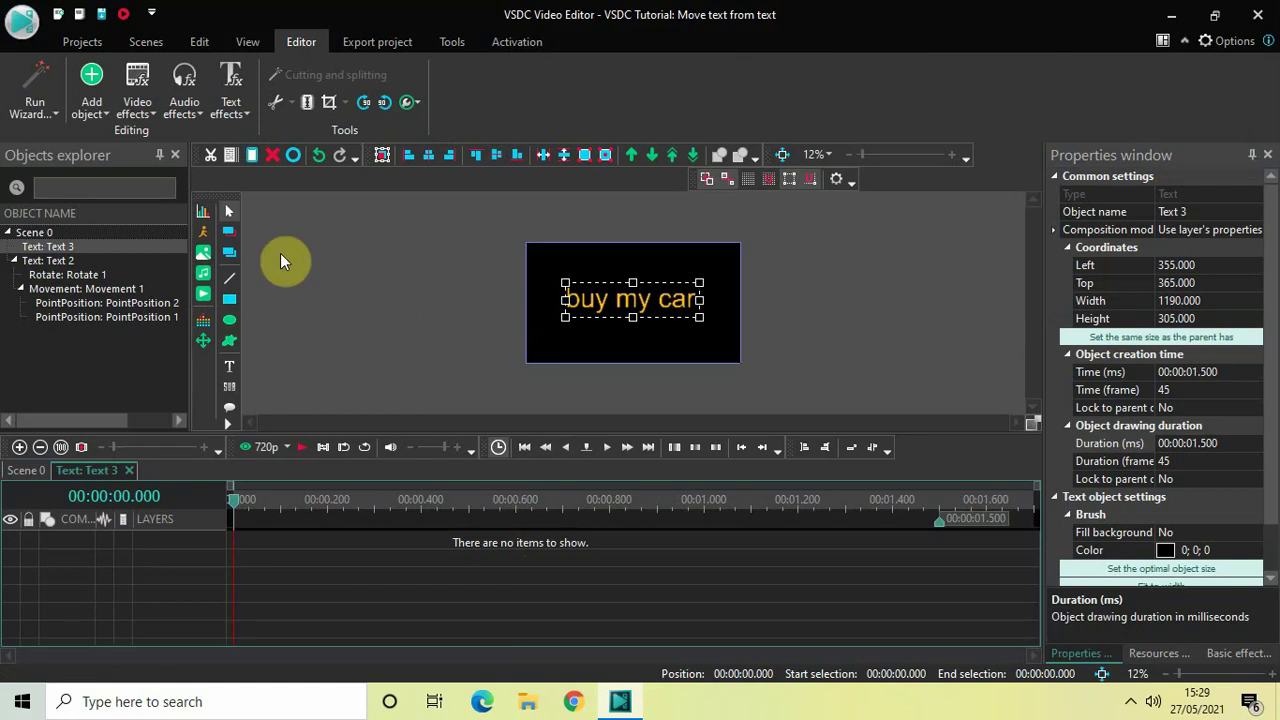
Add a Movement path to Text 3 with its end point up and right at X 1092, Y 300.
click(100, 104)
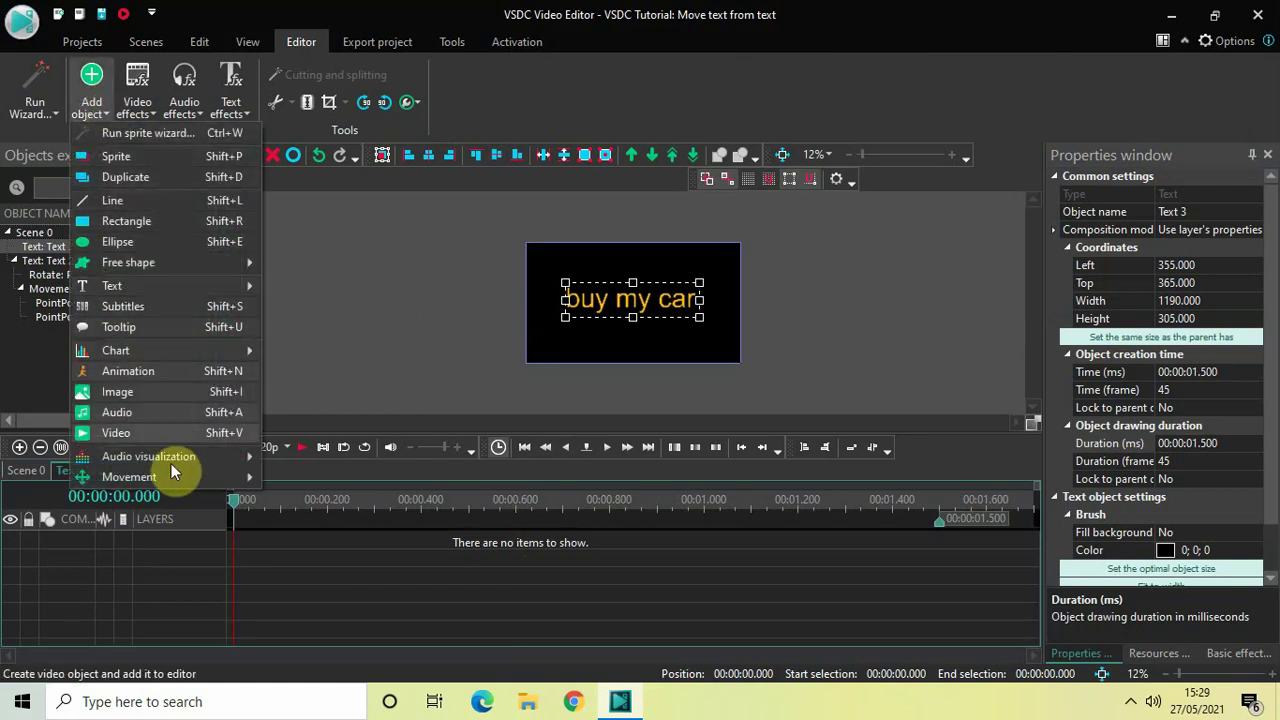
mouse_move(173, 472)
click(320, 479)
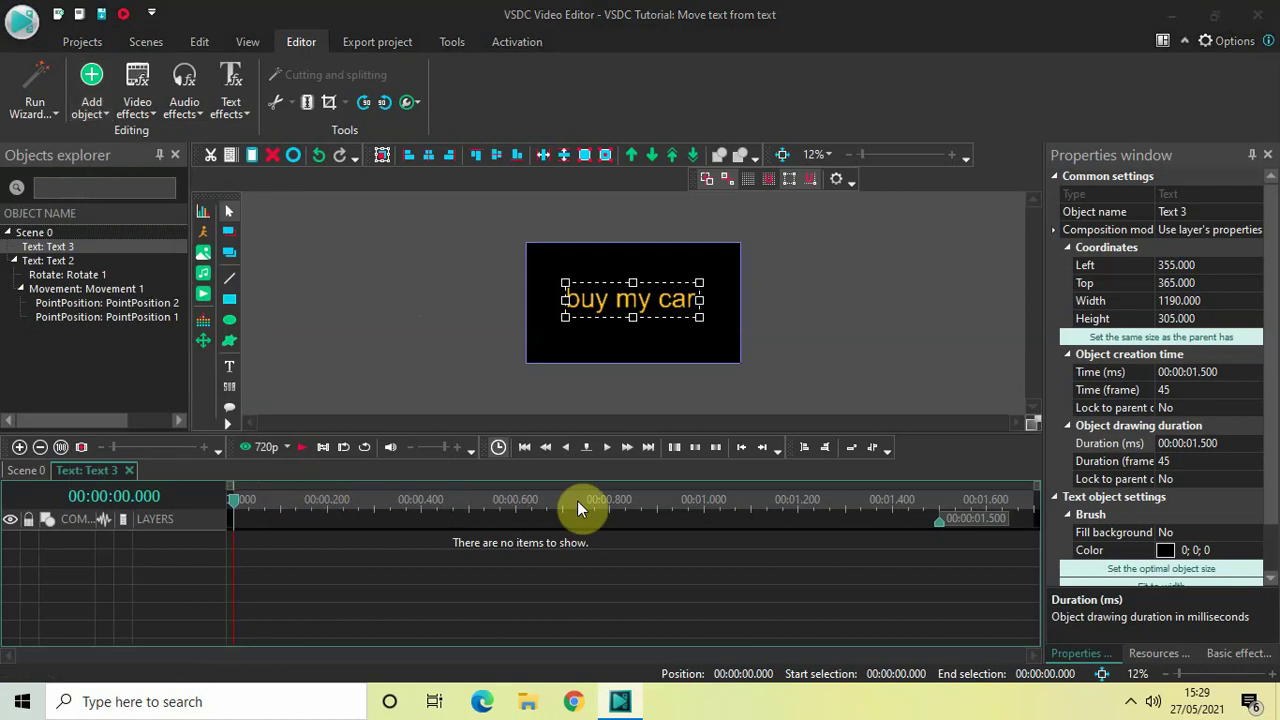
click(741, 424)
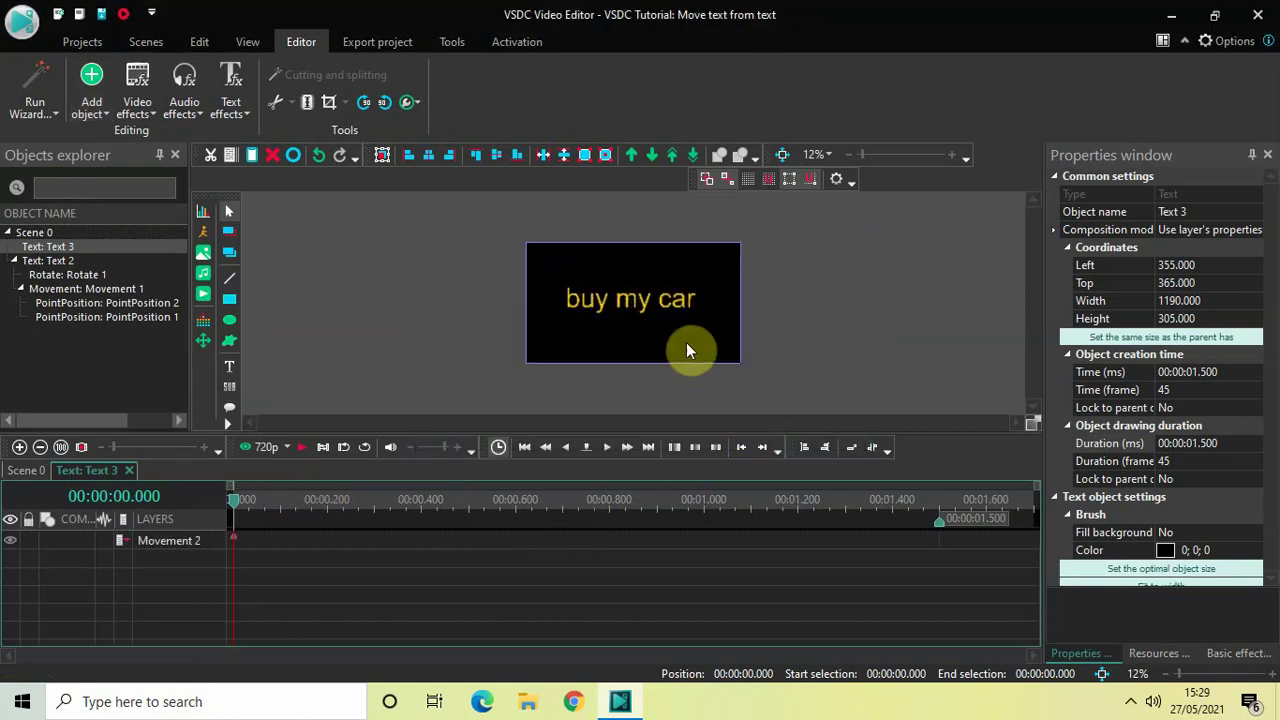
click(632, 300)
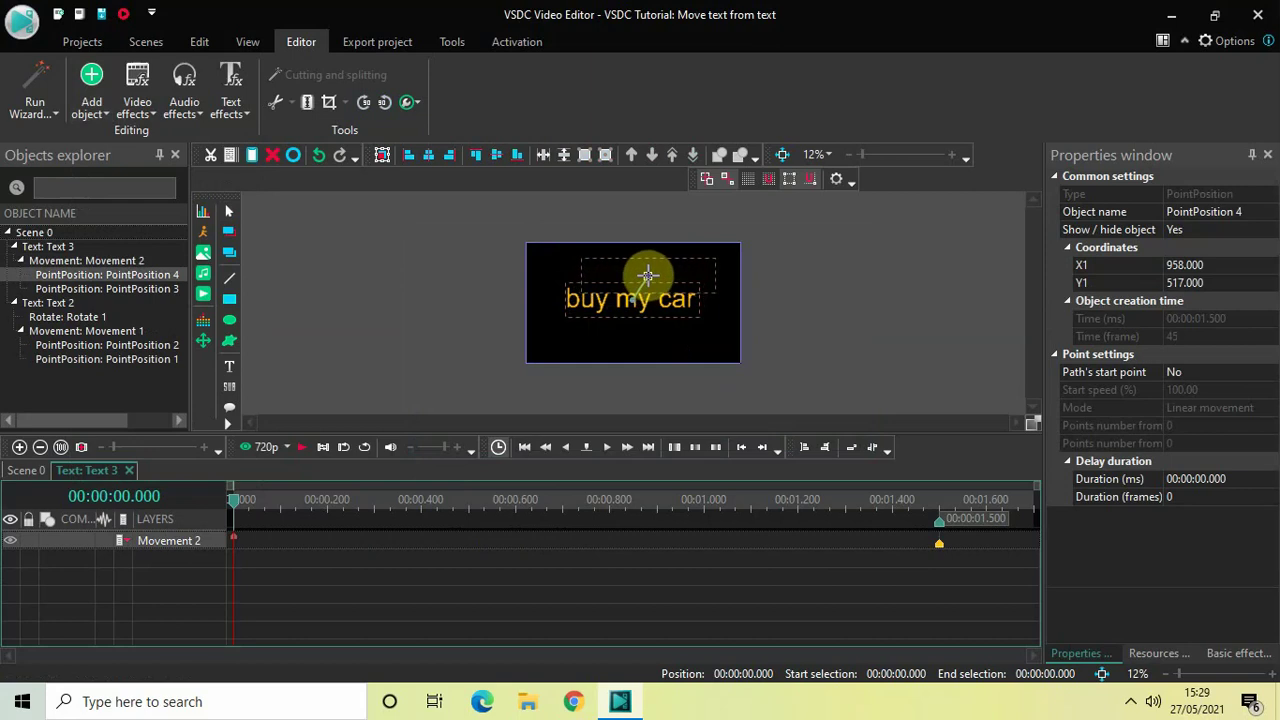
click(648, 275)
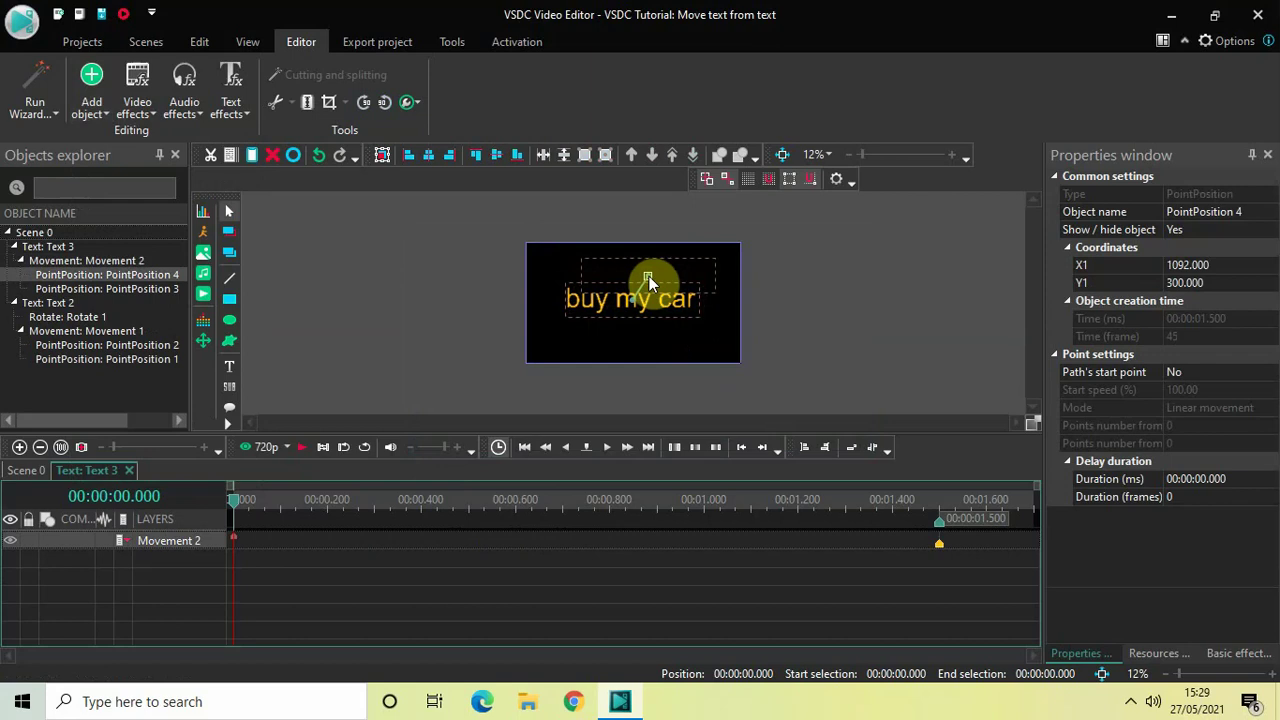
click(476, 578)
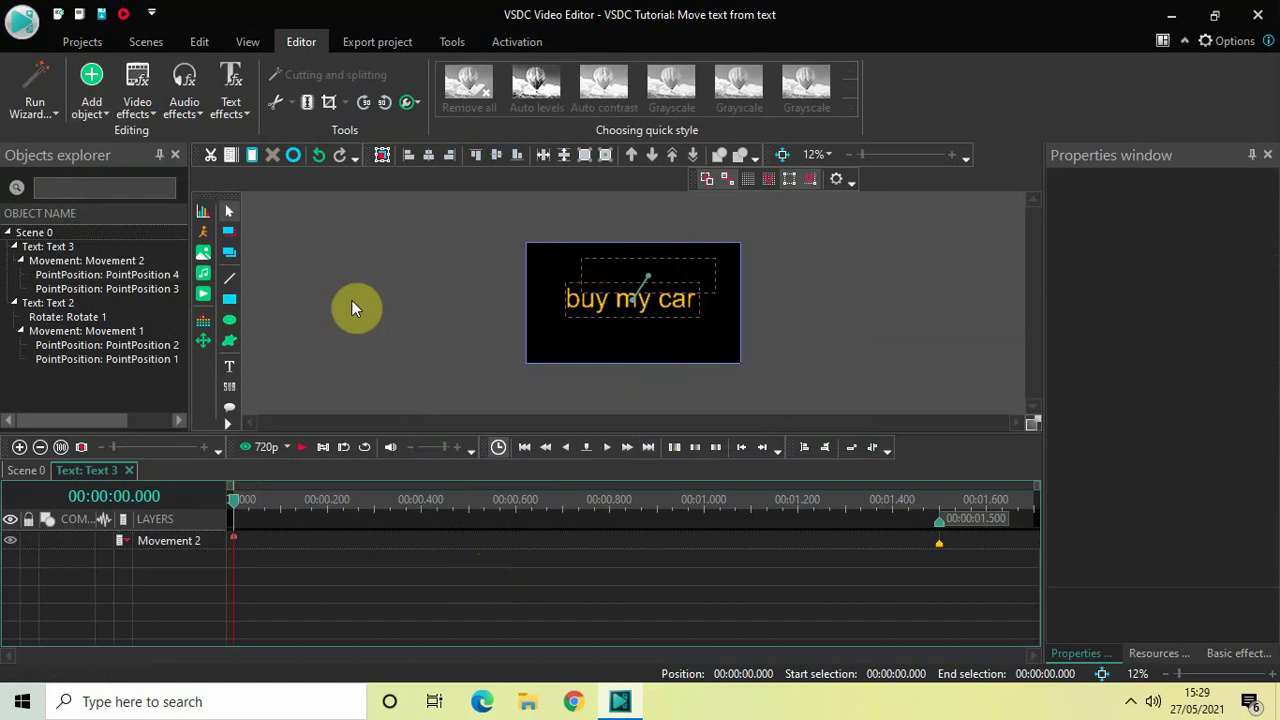
Give Text 3 a one-second Fade out transparency effect, then go back to Scene 0.
click(147, 88)
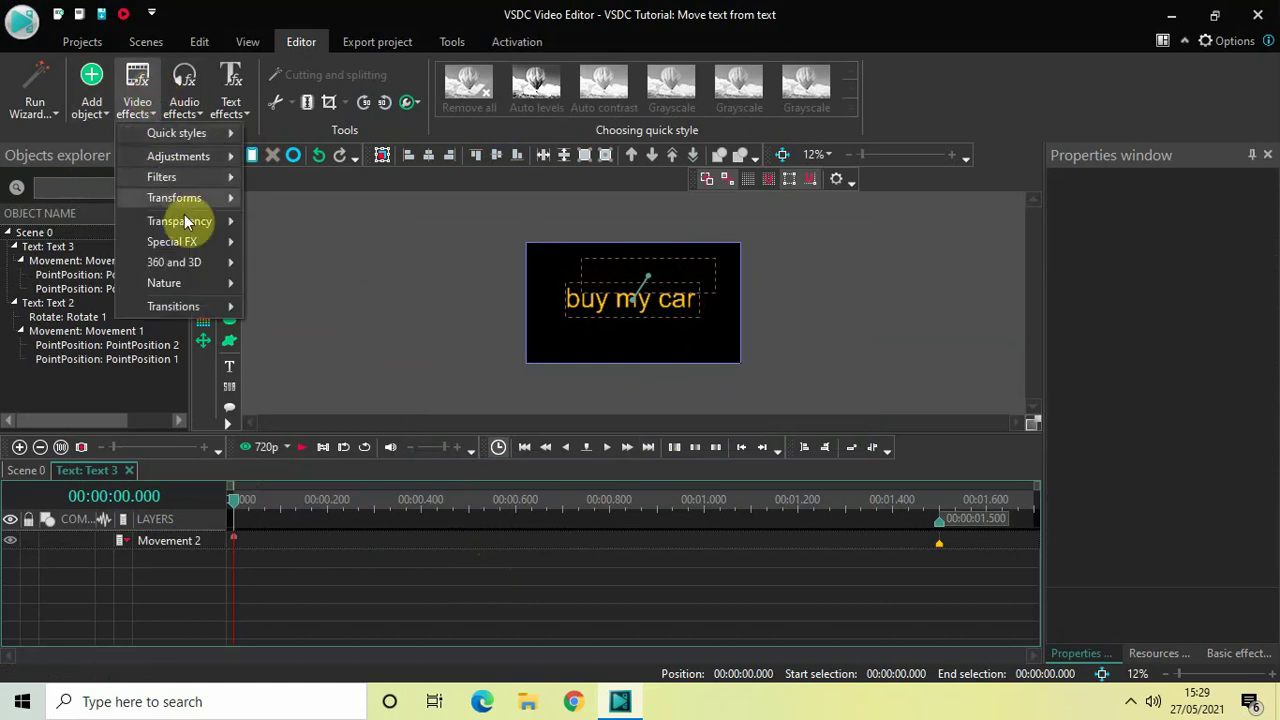
mouse_move(186, 222)
click(315, 245)
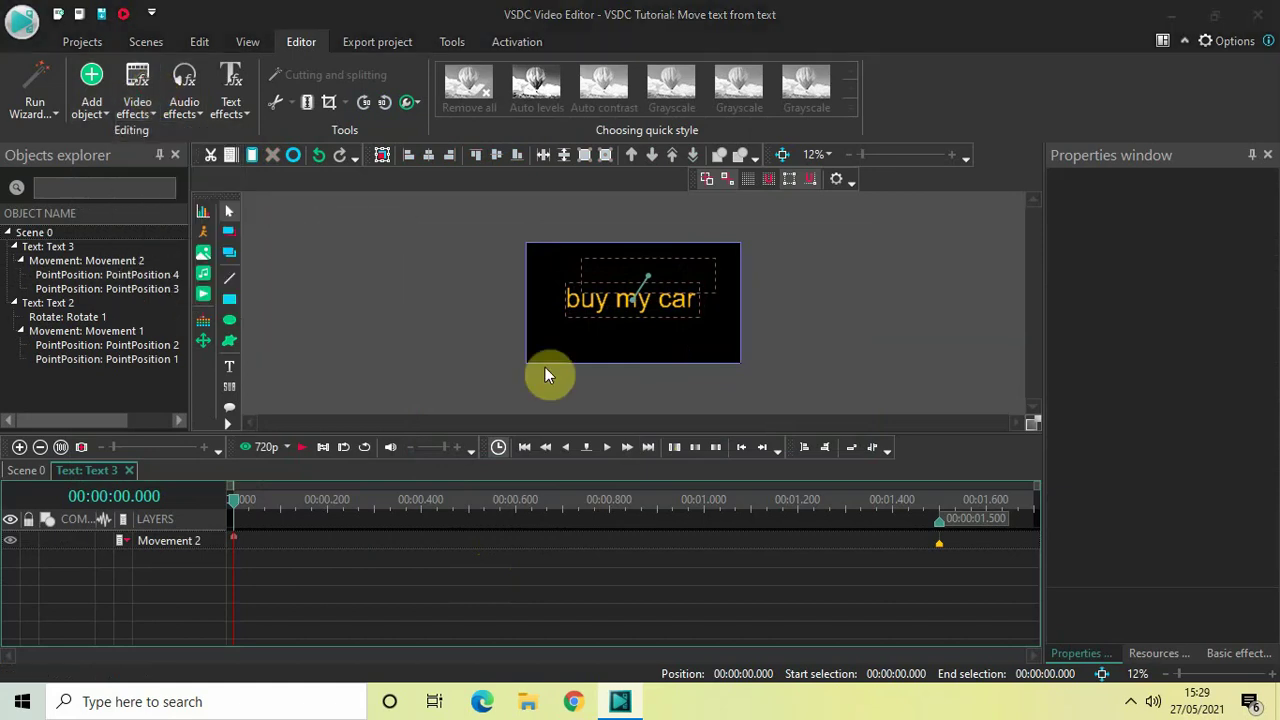
click(797, 439)
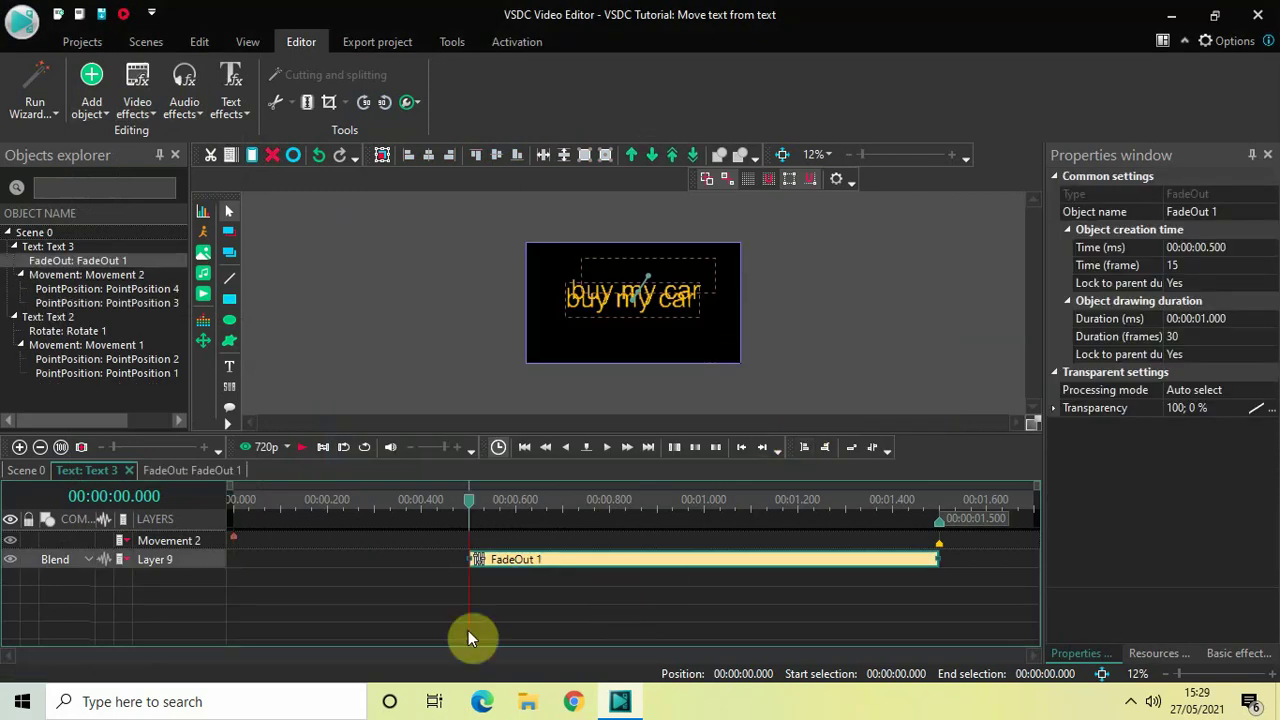
click(27, 472)
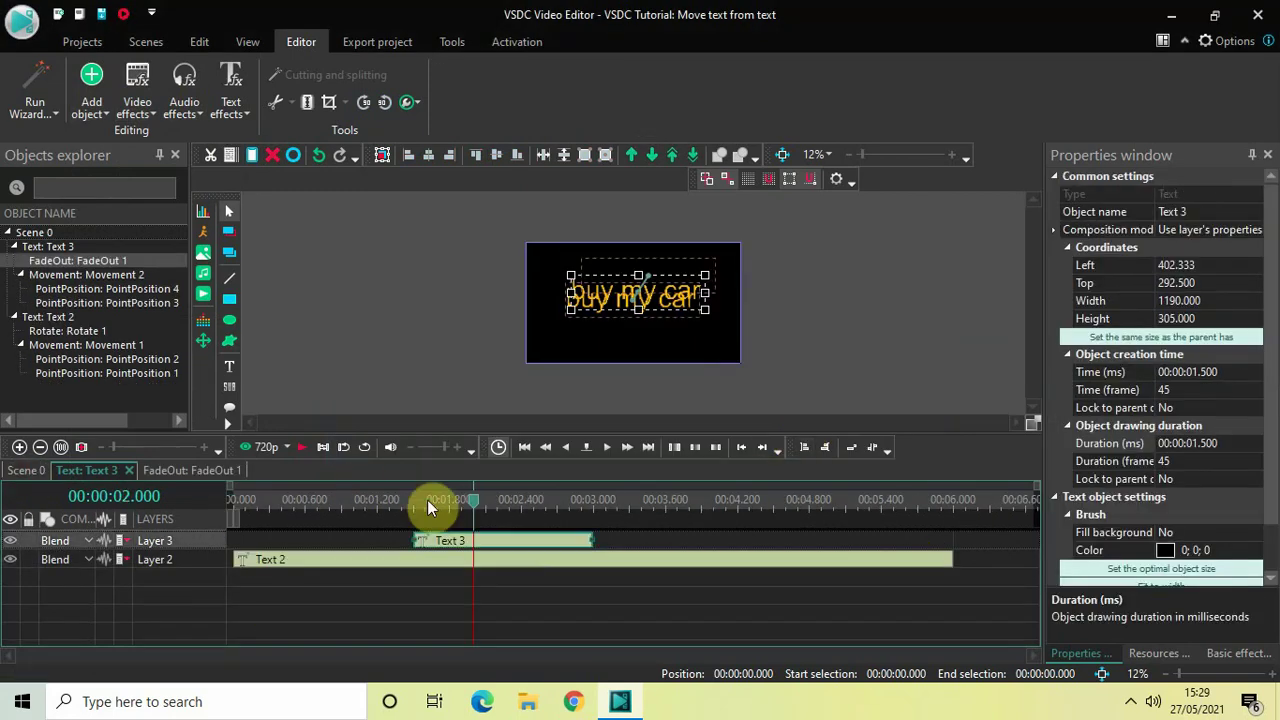
Rewind the playhead, zoom the preview in and enlarge the preview area.
drag(474, 510, 169, 514)
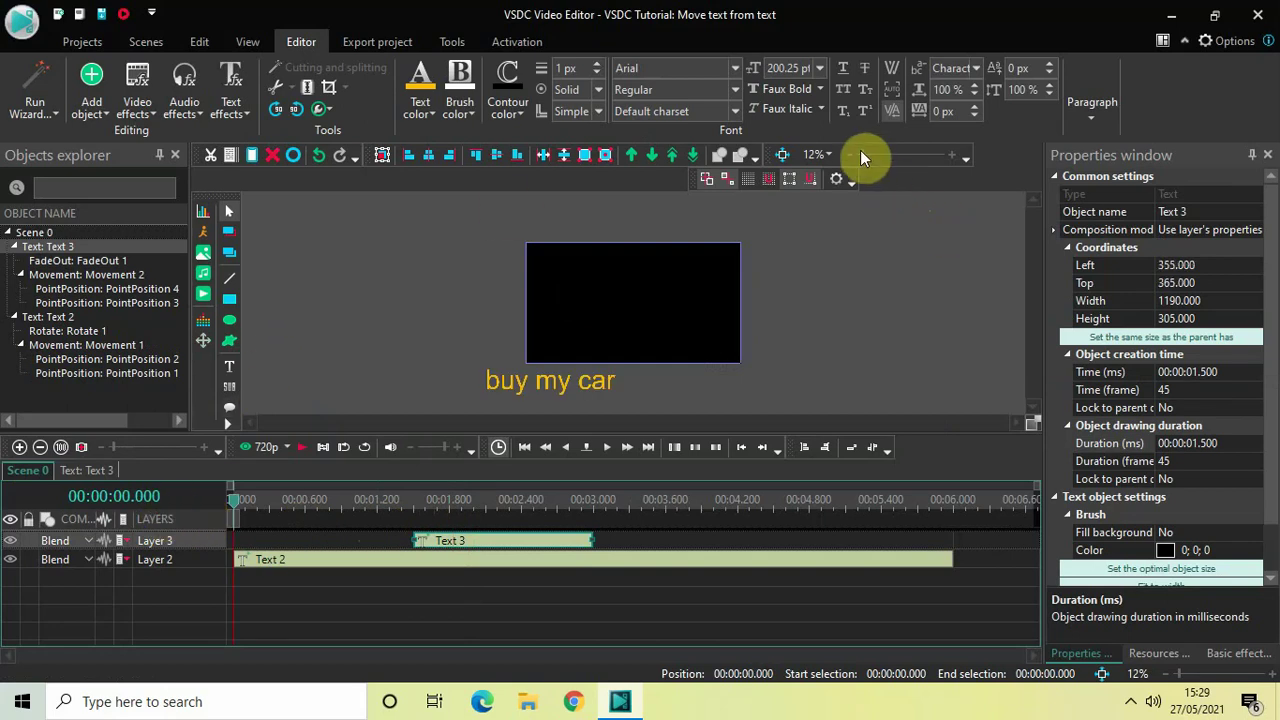
drag(860, 150, 863, 150)
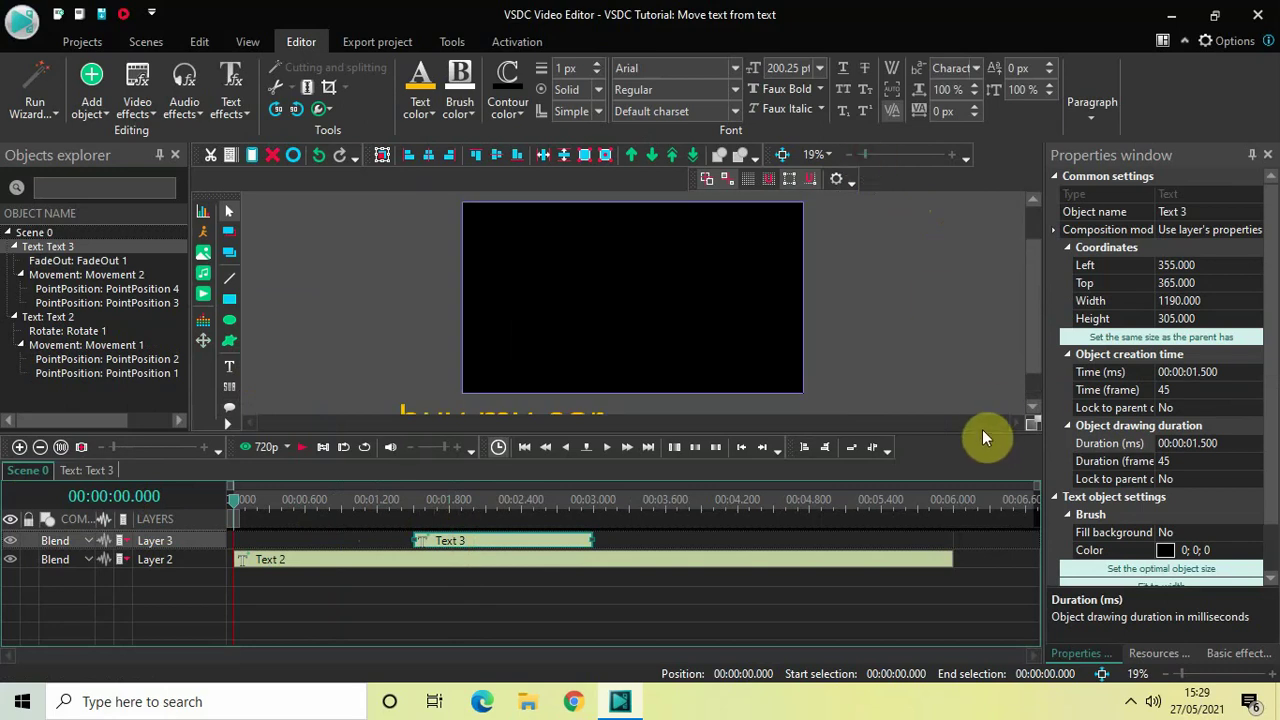
drag(960, 436, 963, 484)
Play the animation twice from the start, then park the playhead near 1.466 s.
key(space)
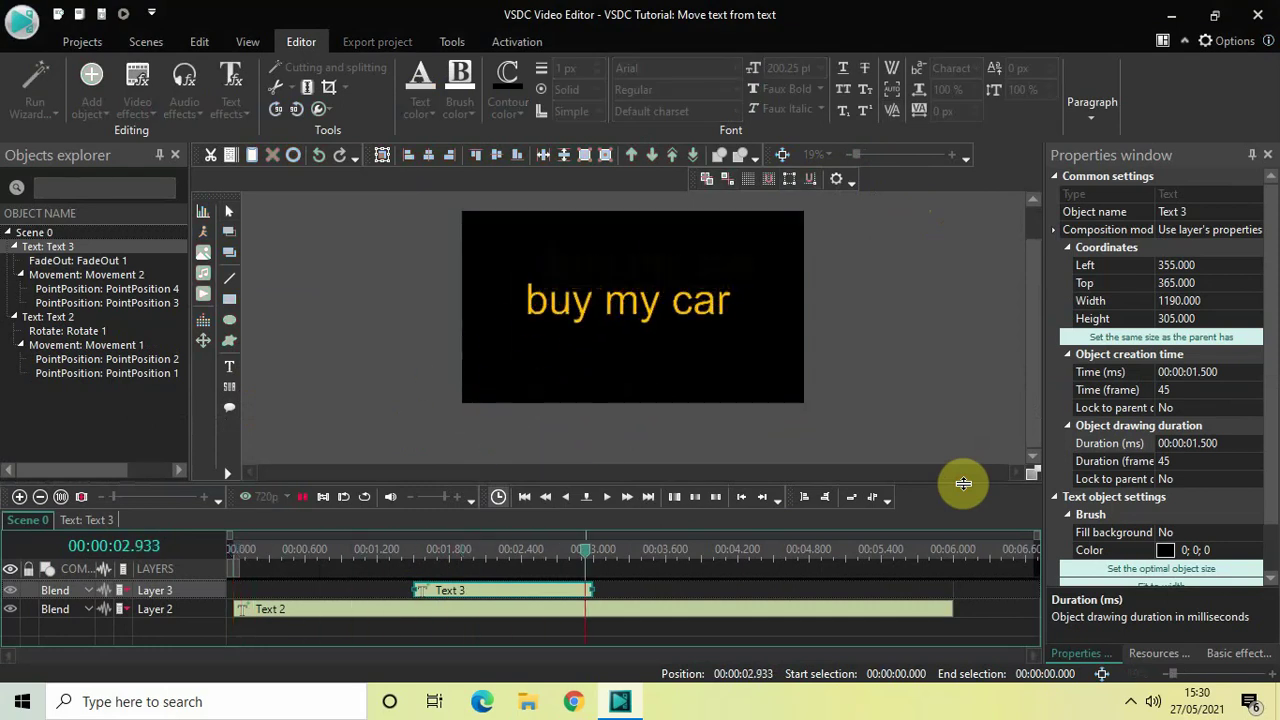
key(space)
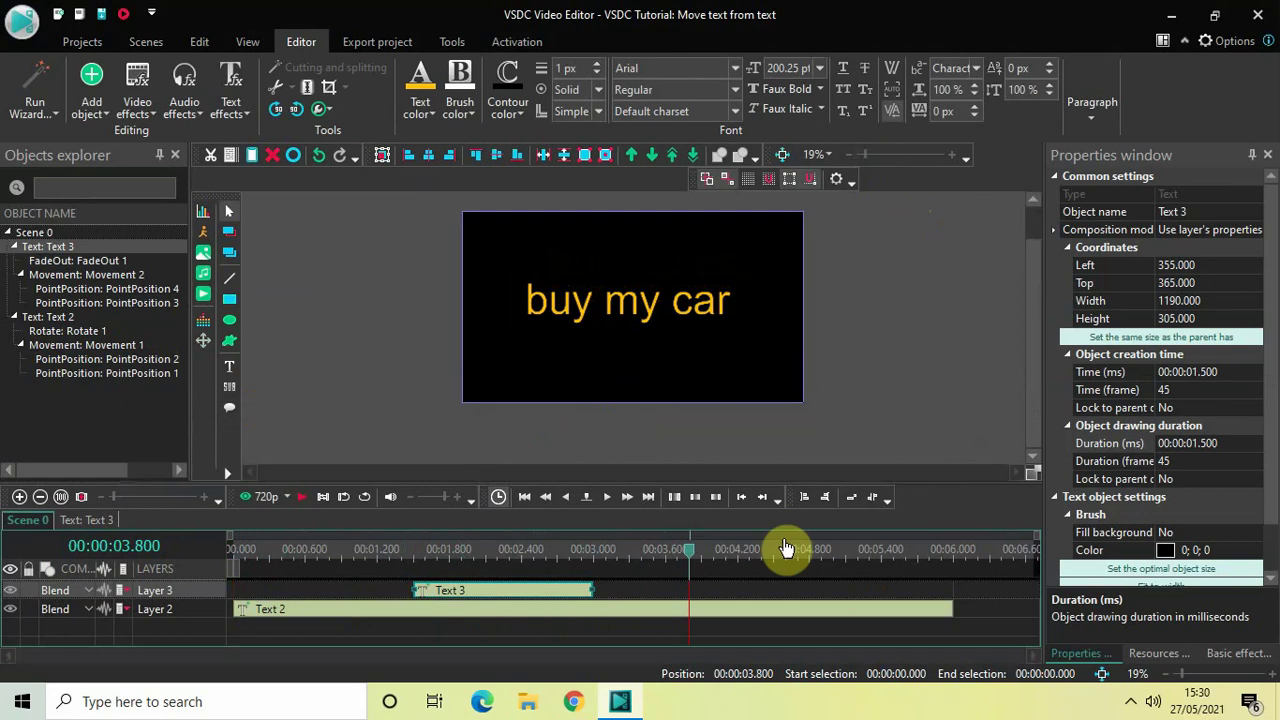
click(233, 558)
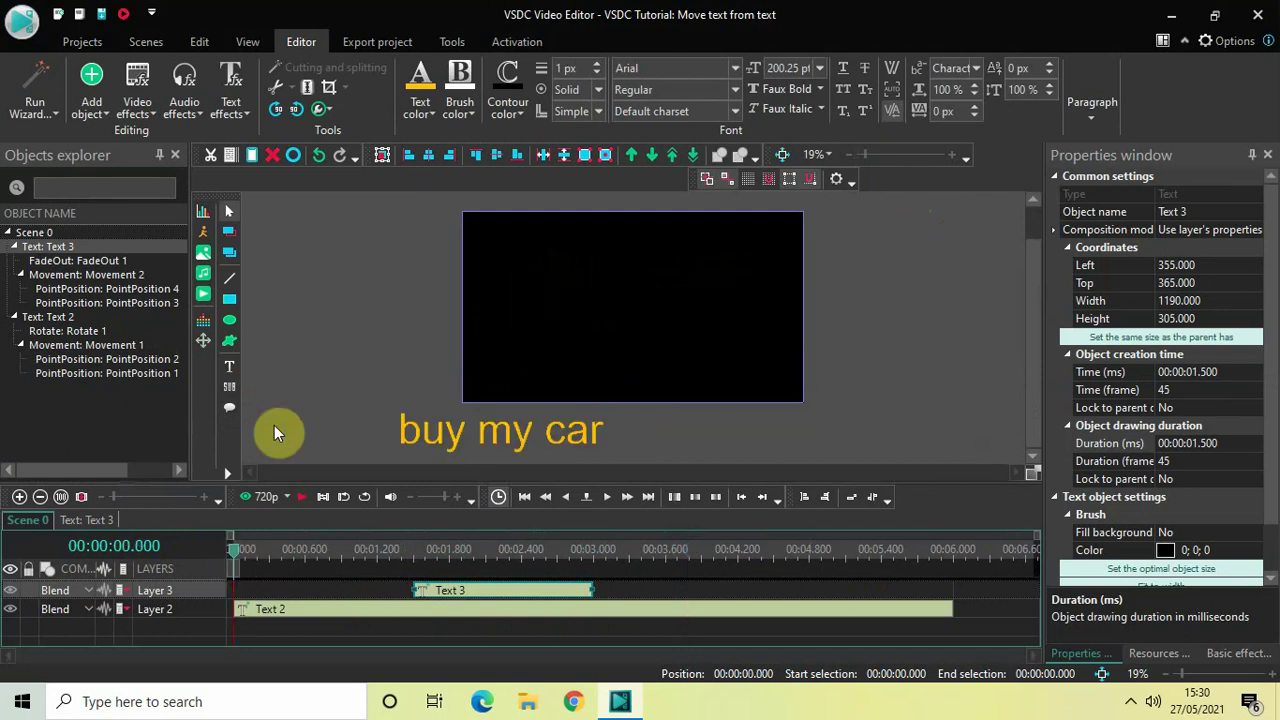
key(space)
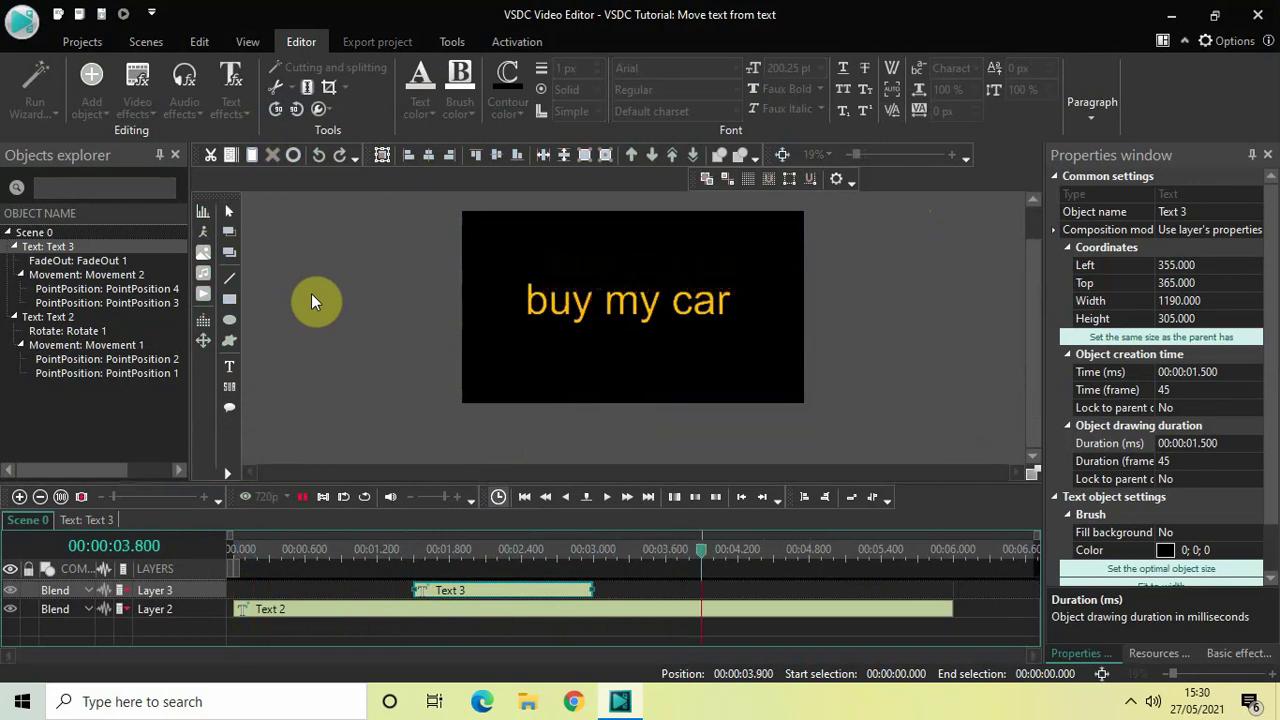
key(space)
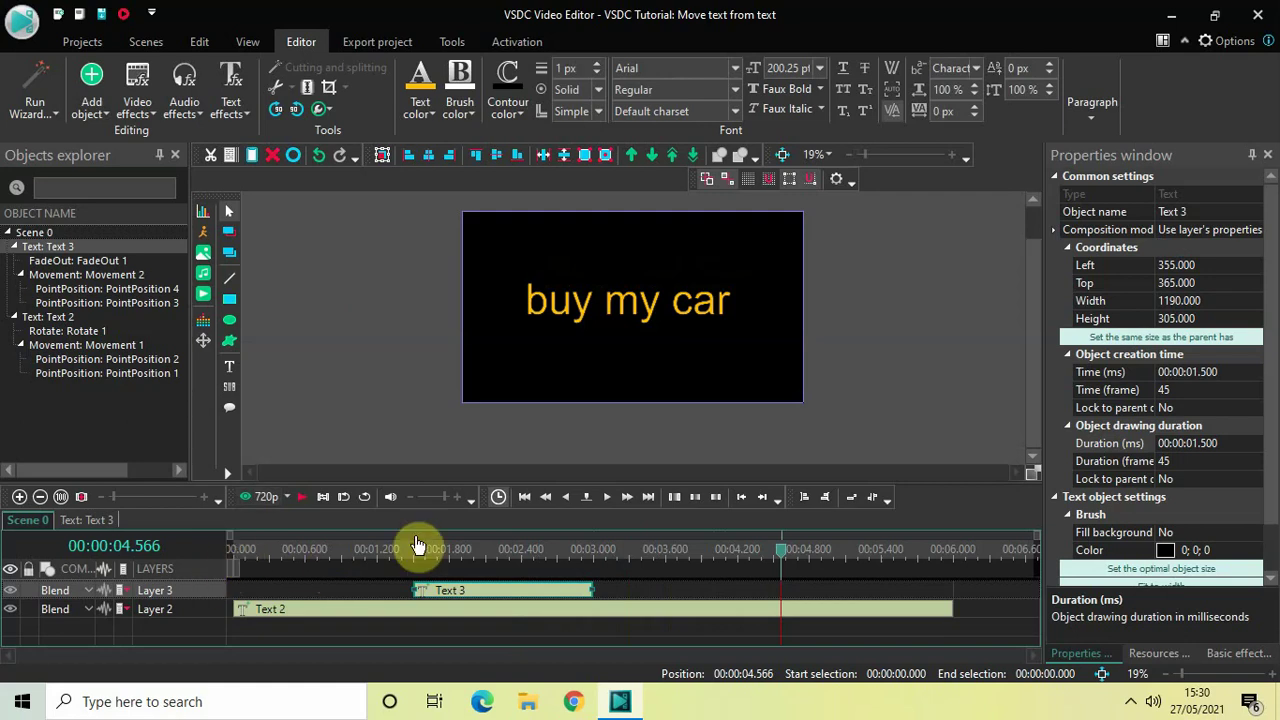
click(411, 552)
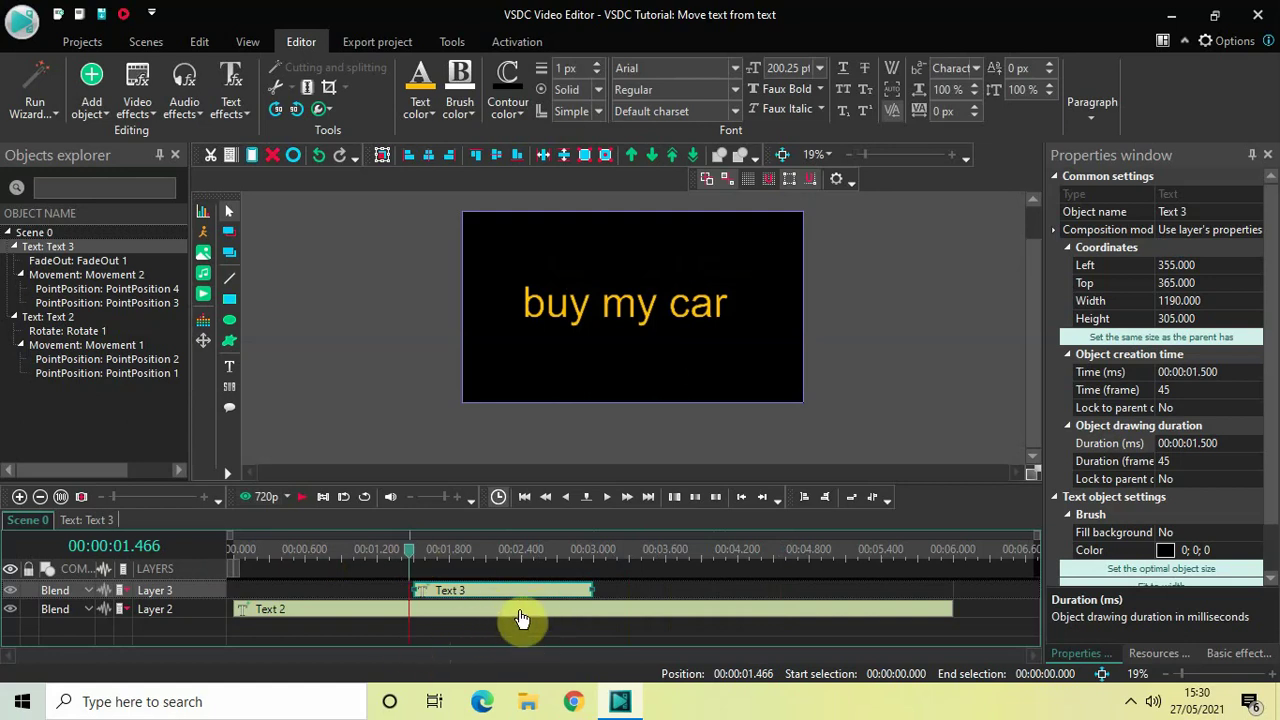
Open Text 2's own timeline and place the playhead at 00:00:01.500.
double_click(519, 612)
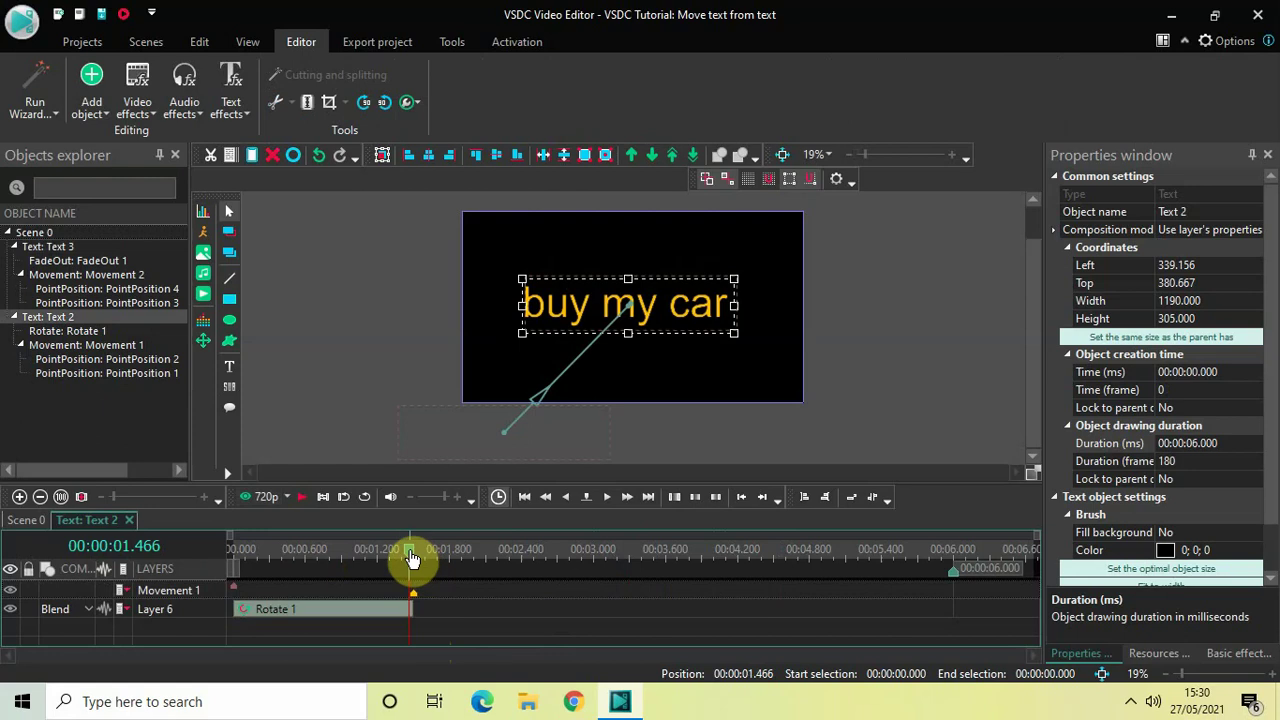
drag(410, 558, 416, 558)
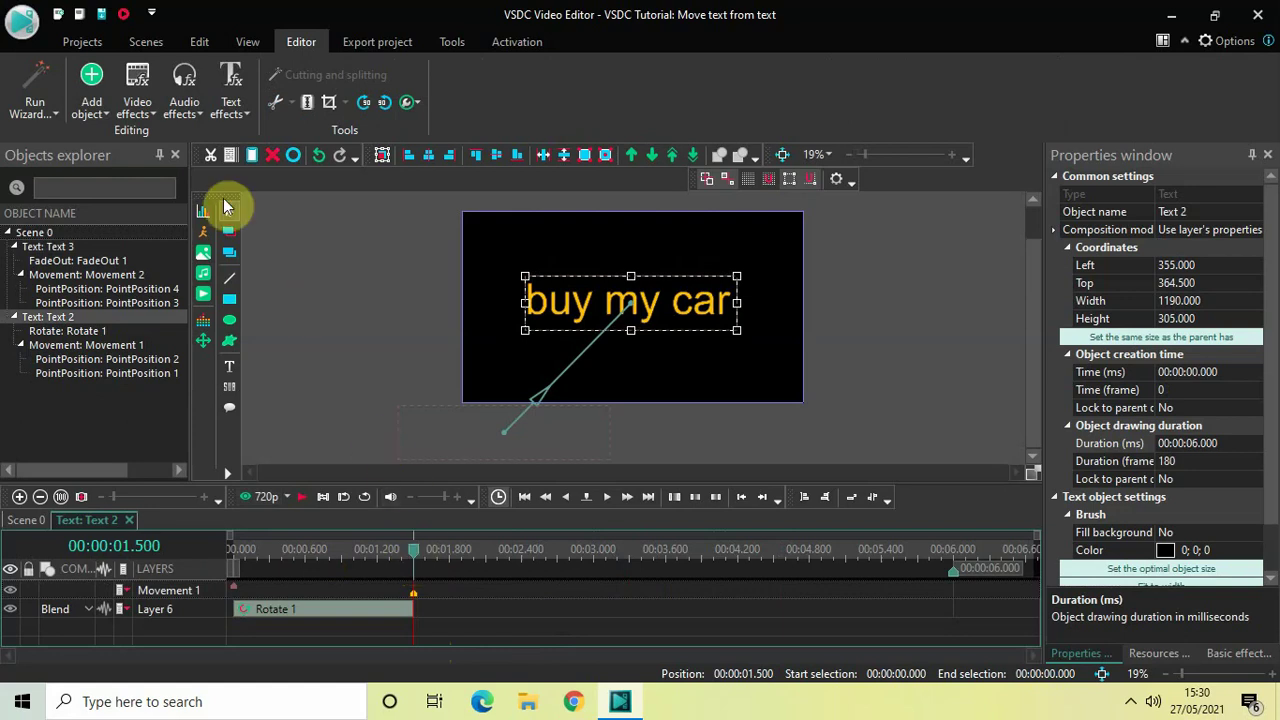
Insert the Concussive Hit Guitar Boing audio from Downloads into Text 2 at 1.5 s on a new layer.
click(91, 88)
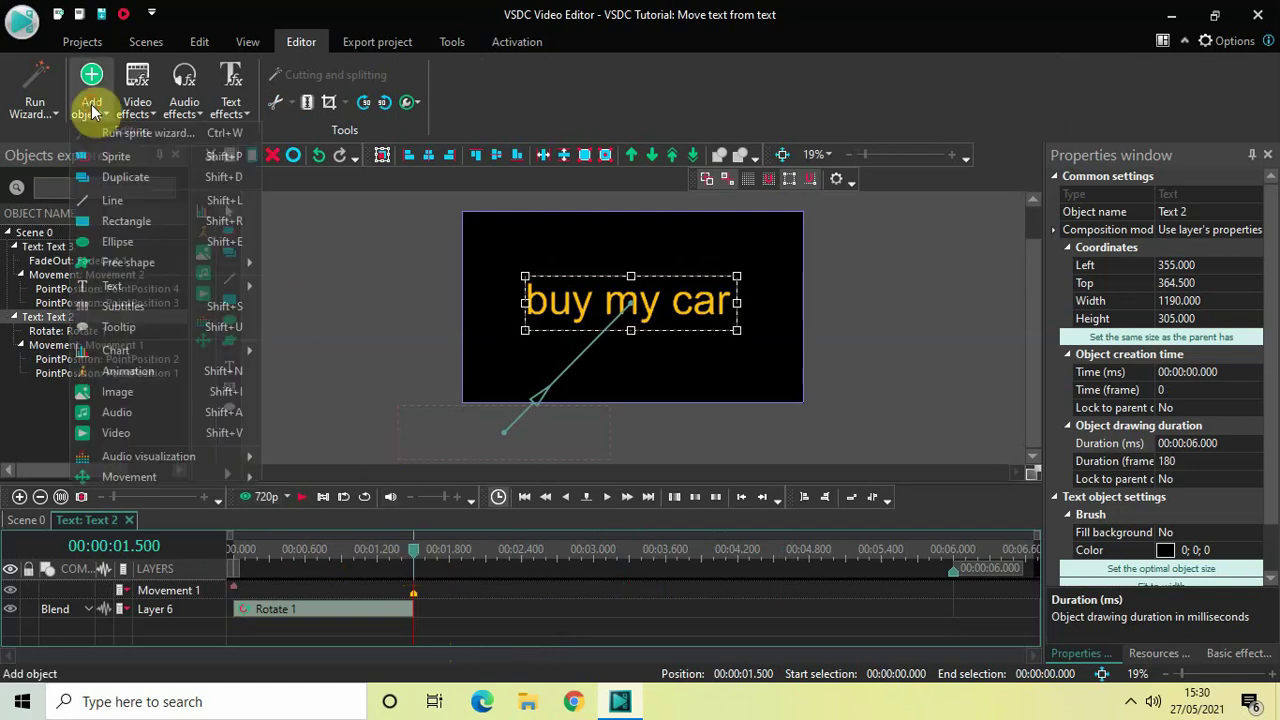
click(148, 414)
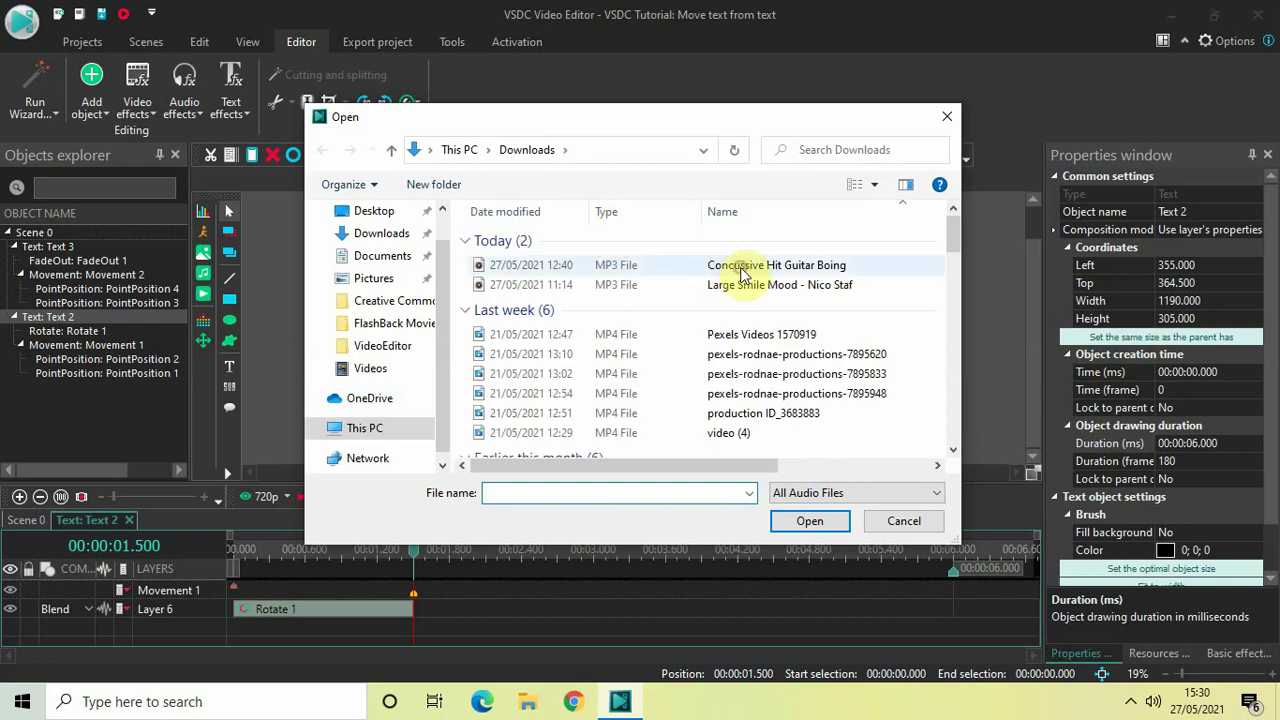
click(742, 272)
click(805, 520)
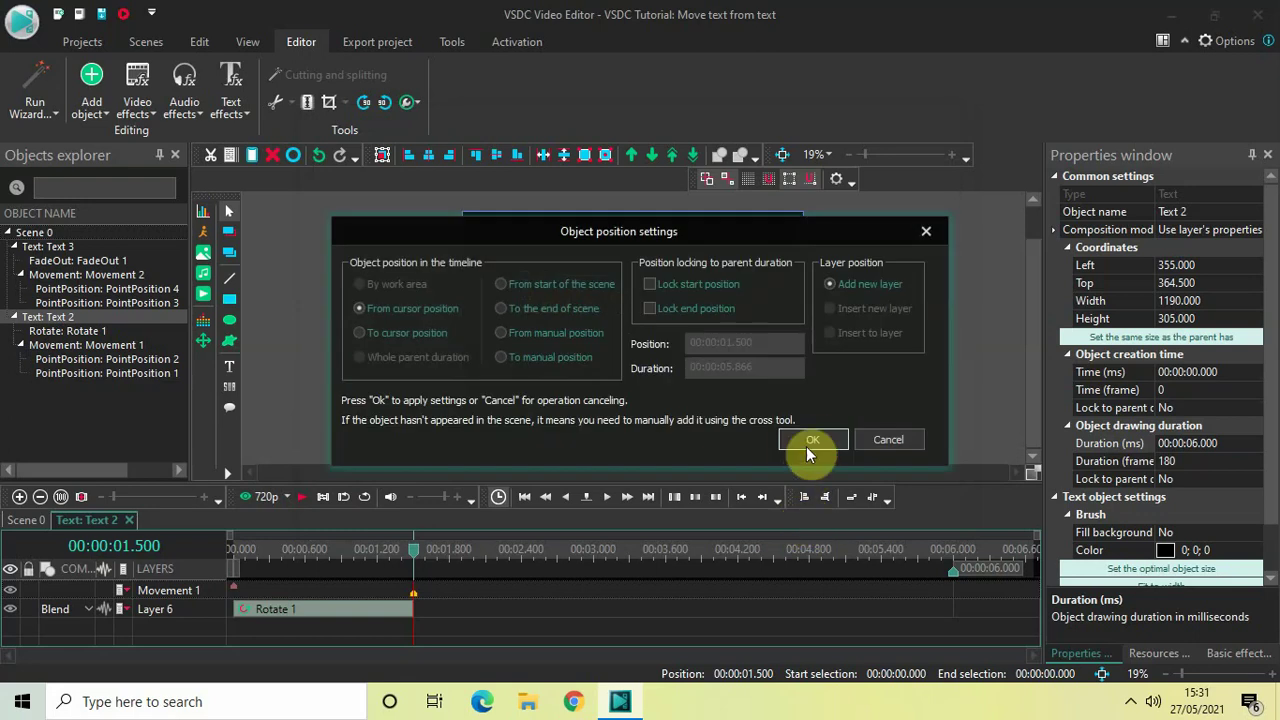
click(811, 440)
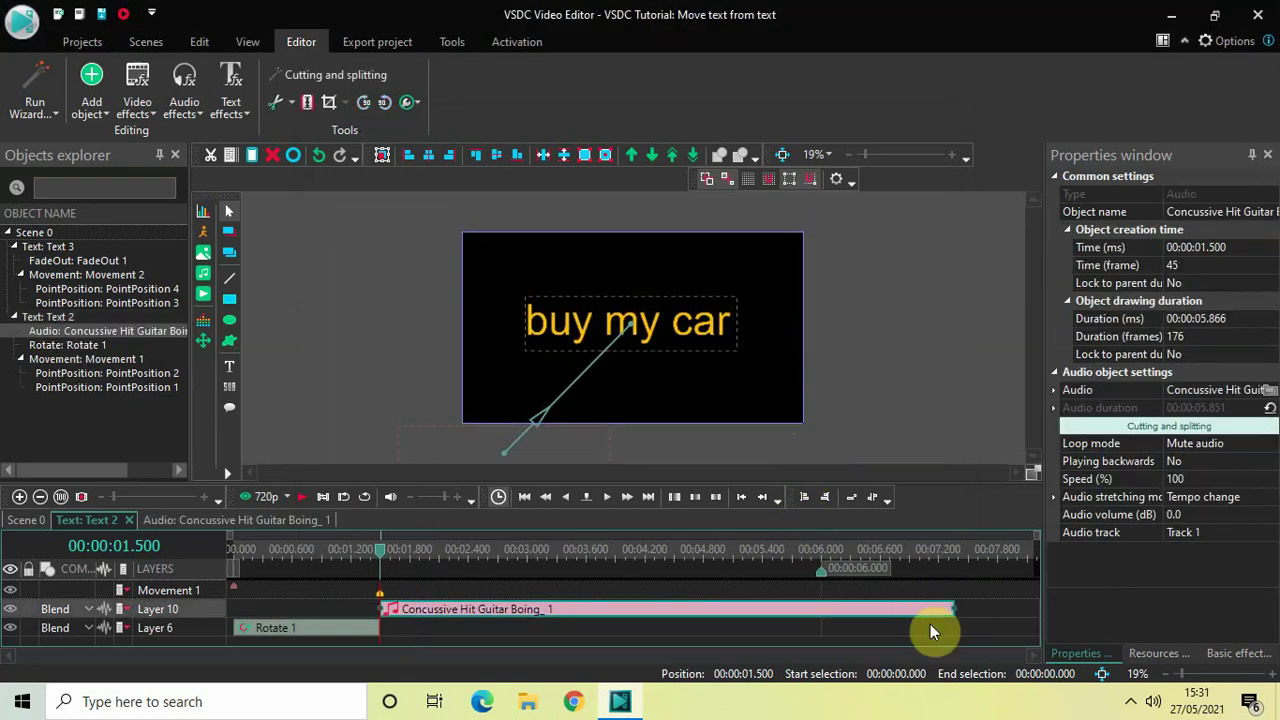
Trim the guitar boing clip to 4.5 seconds and set its audio volume to 10.0 dB.
drag(954, 609, 813, 628)
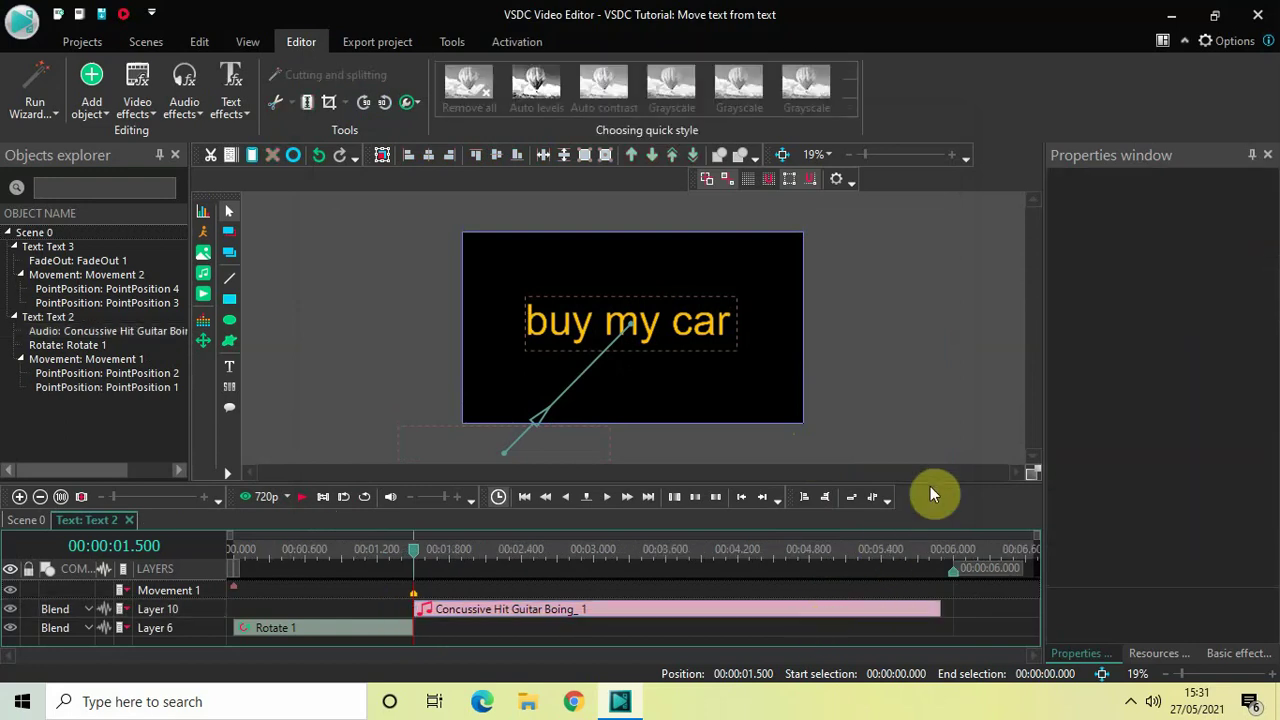
drag(951, 483, 934, 317)
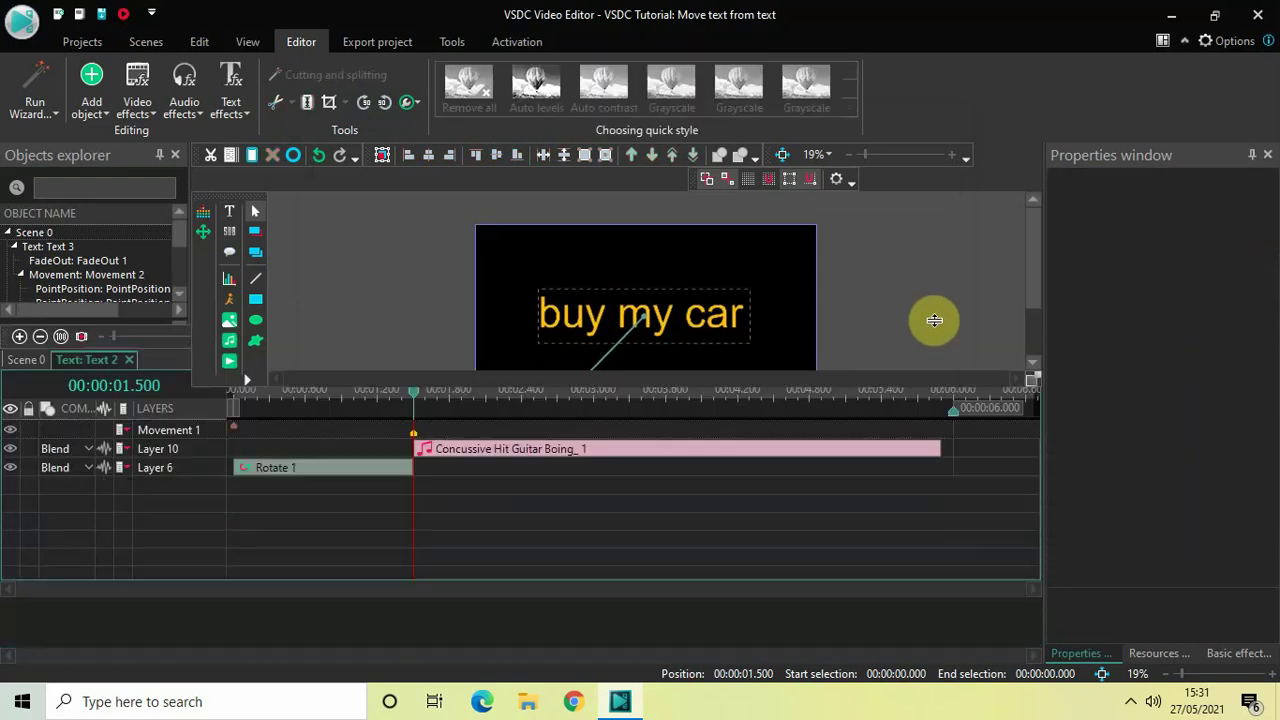
click(929, 450)
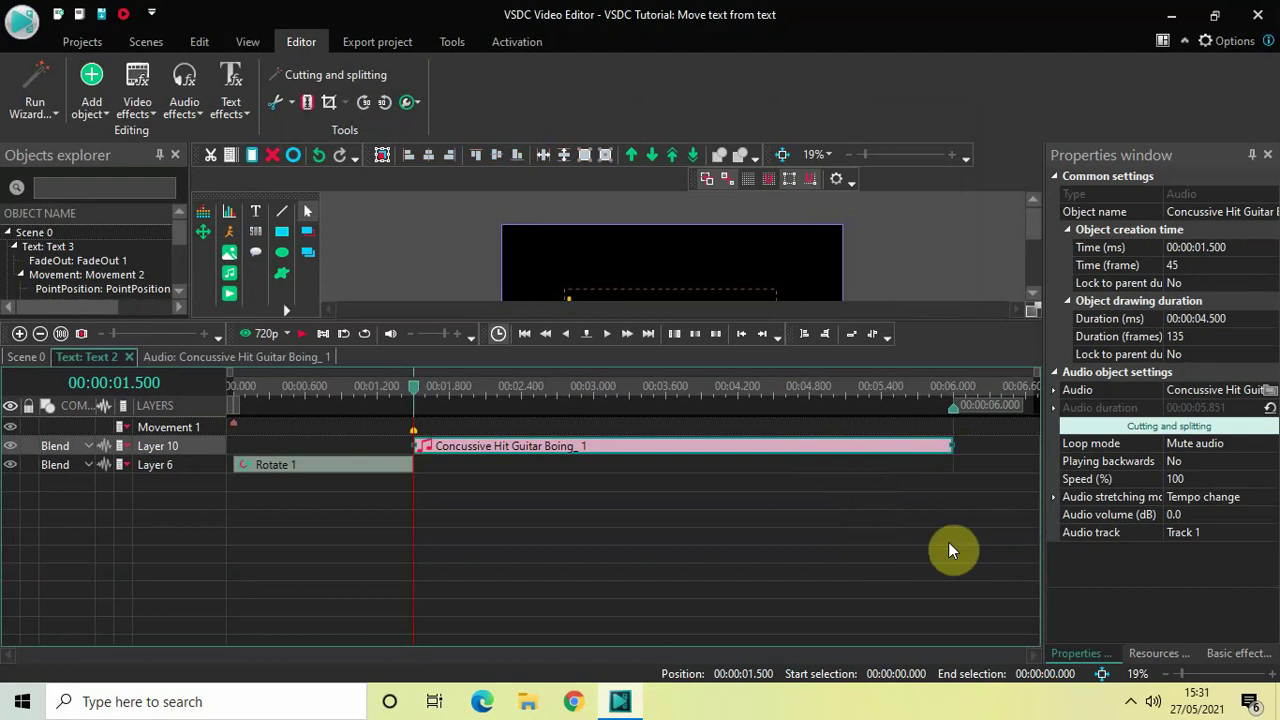
click(1271, 514)
click(1271, 514)
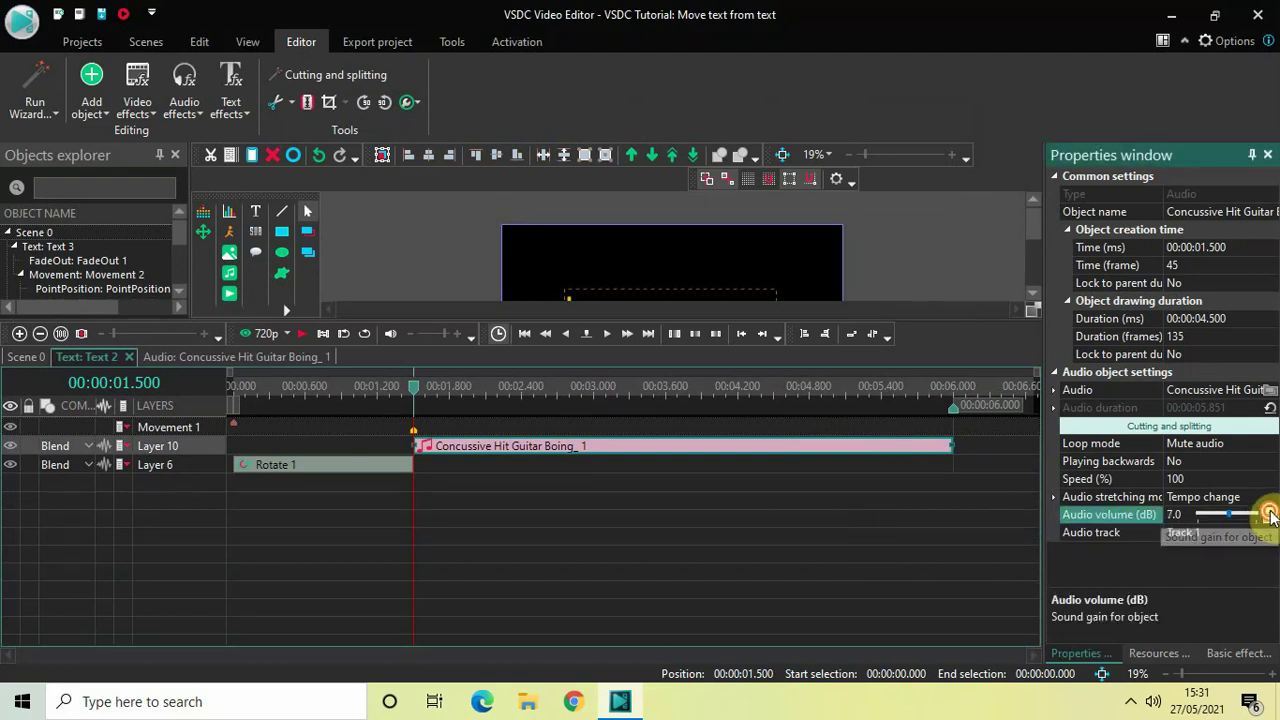
click(1271, 514)
click(1271, 514)
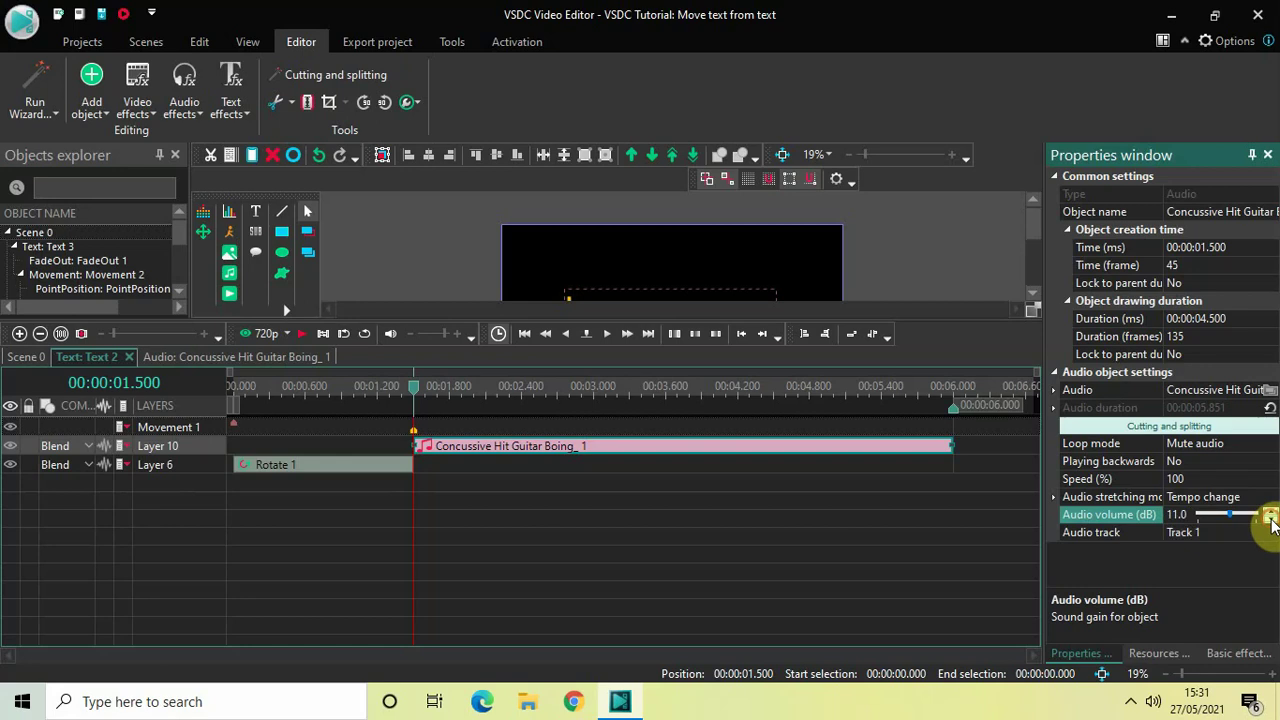
click(1271, 519)
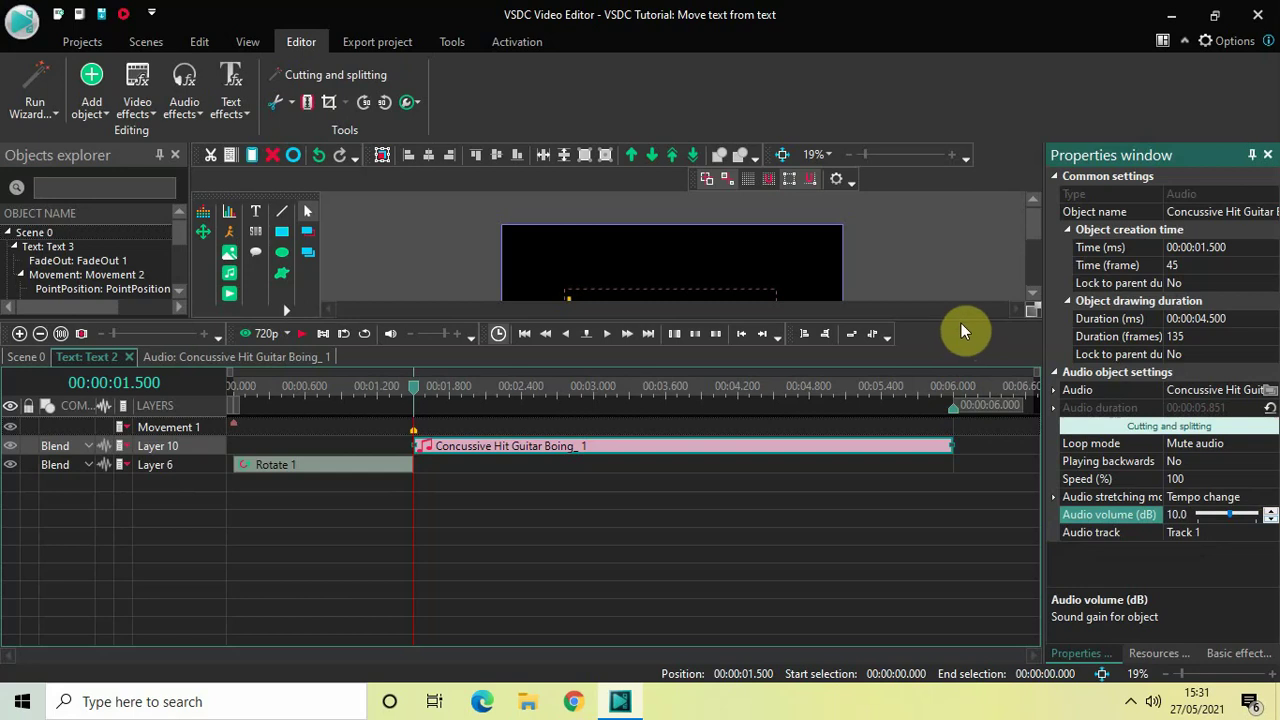
Enlarge the preview area, zoom it to 32%, and rewind the playhead to 00:00:00.000.
drag(960, 316, 957, 460)
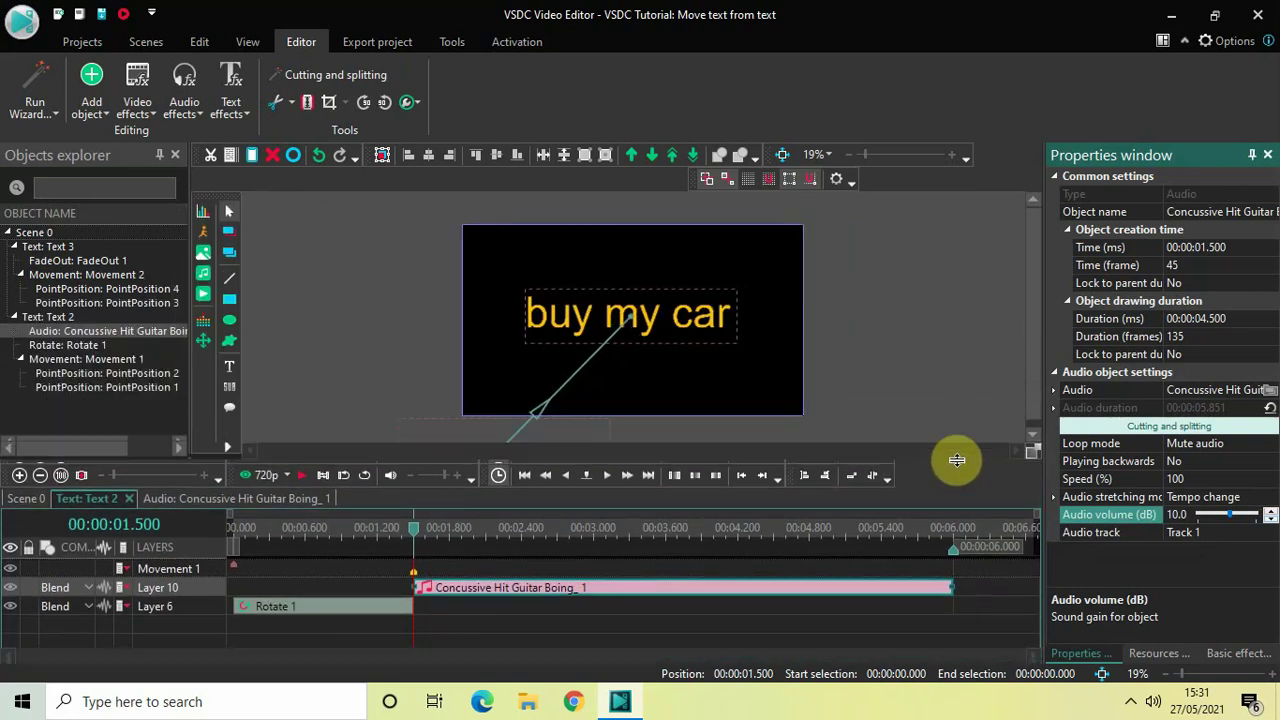
drag(866, 157, 872, 157)
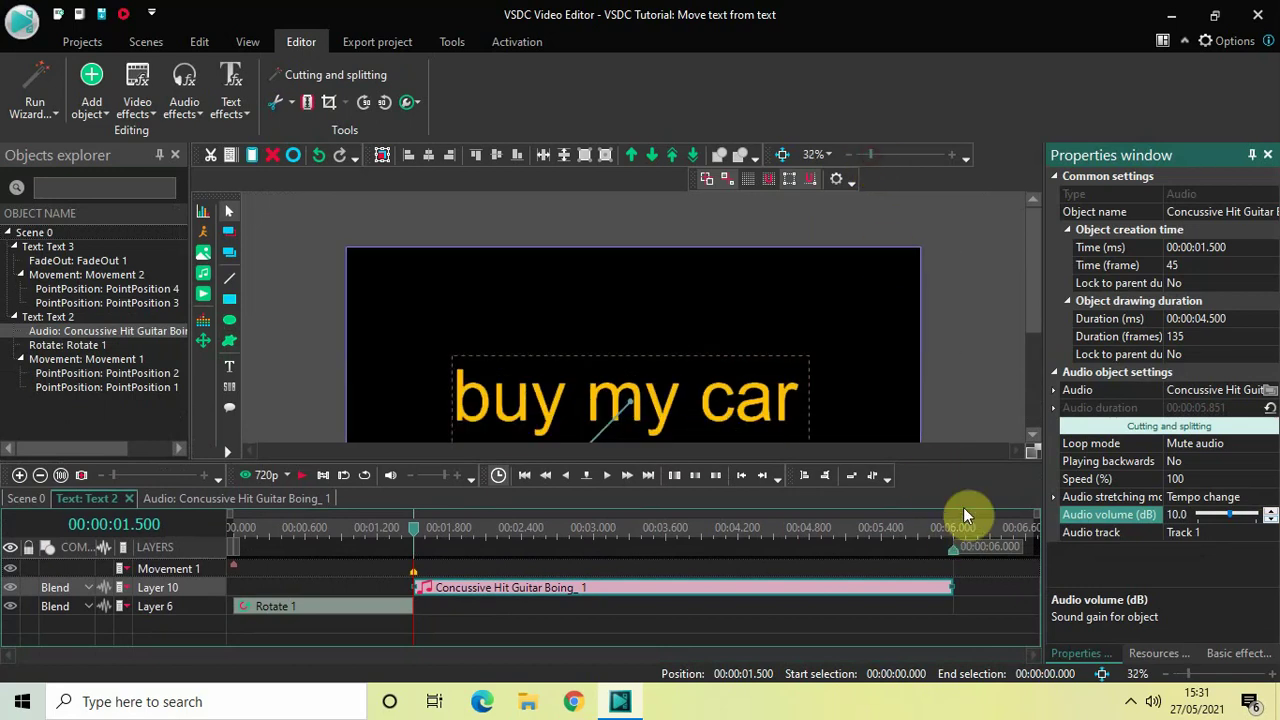
drag(982, 461, 977, 506)
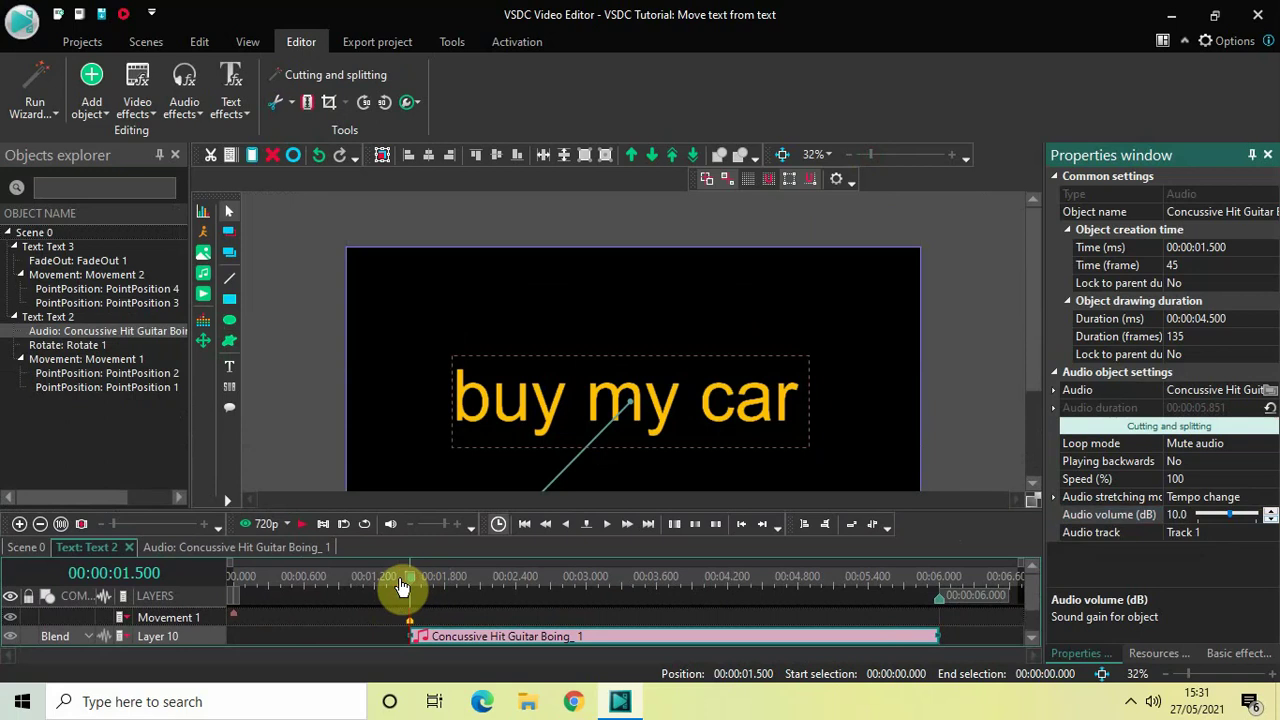
drag(400, 586, 214, 594)
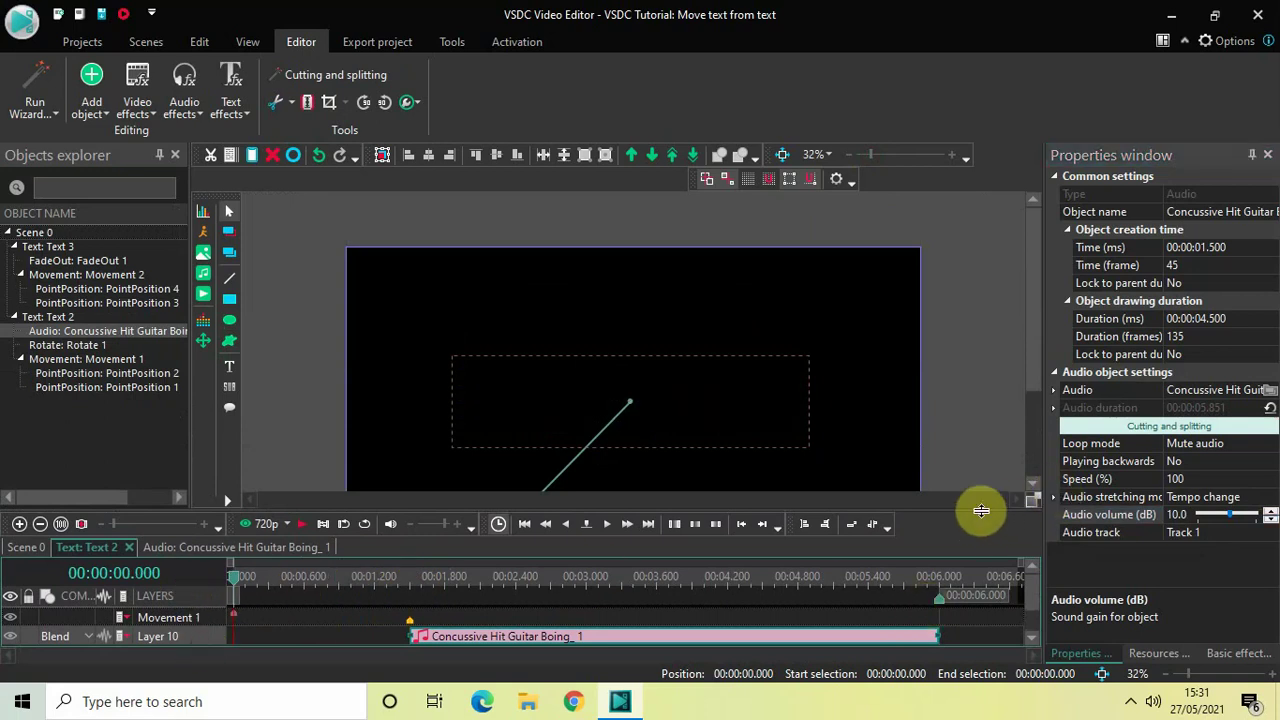
drag(981, 511, 998, 629)
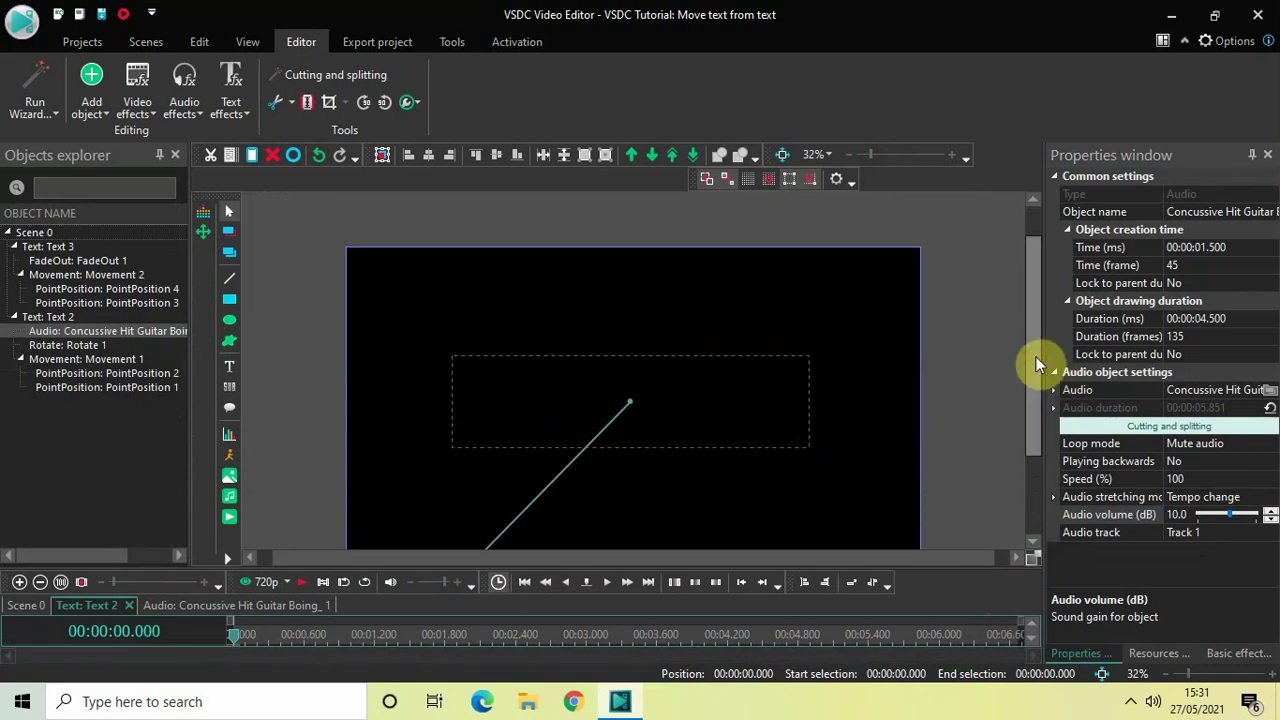
drag(1035, 356, 1035, 382)
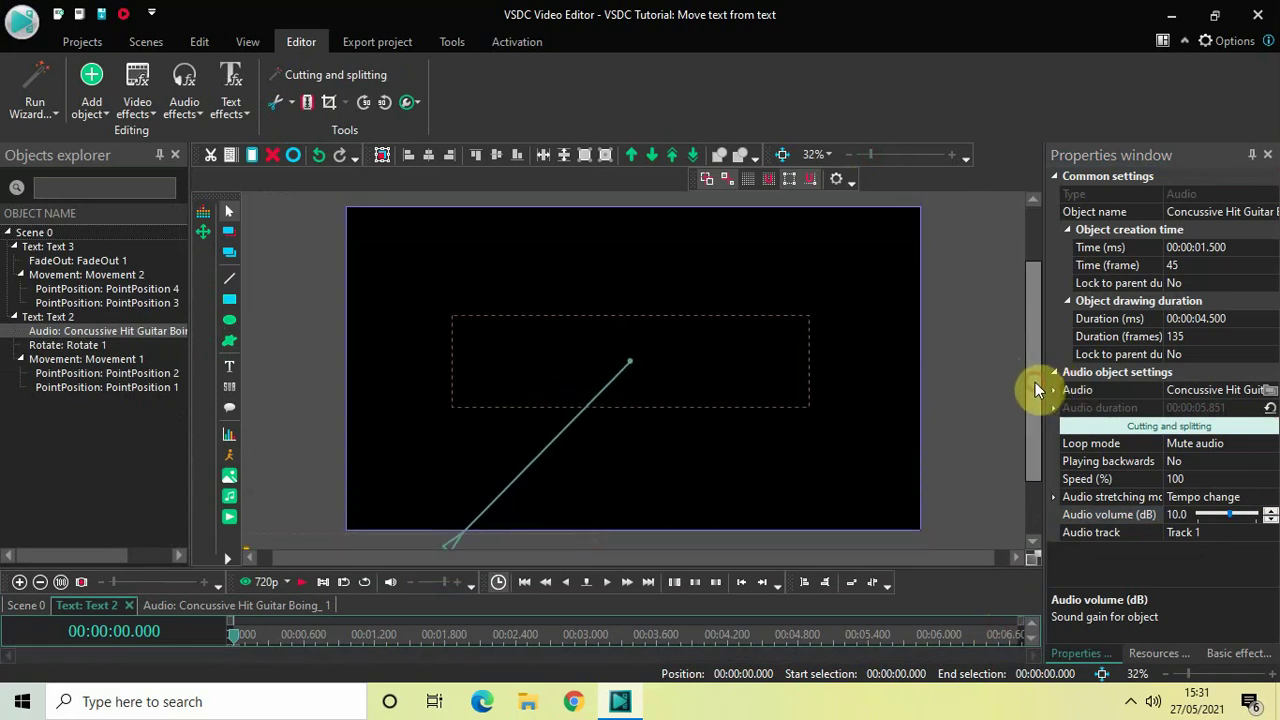
Replay the animation three times from 0 s to check the text motion and boing, then restore the timeline.
key(space)
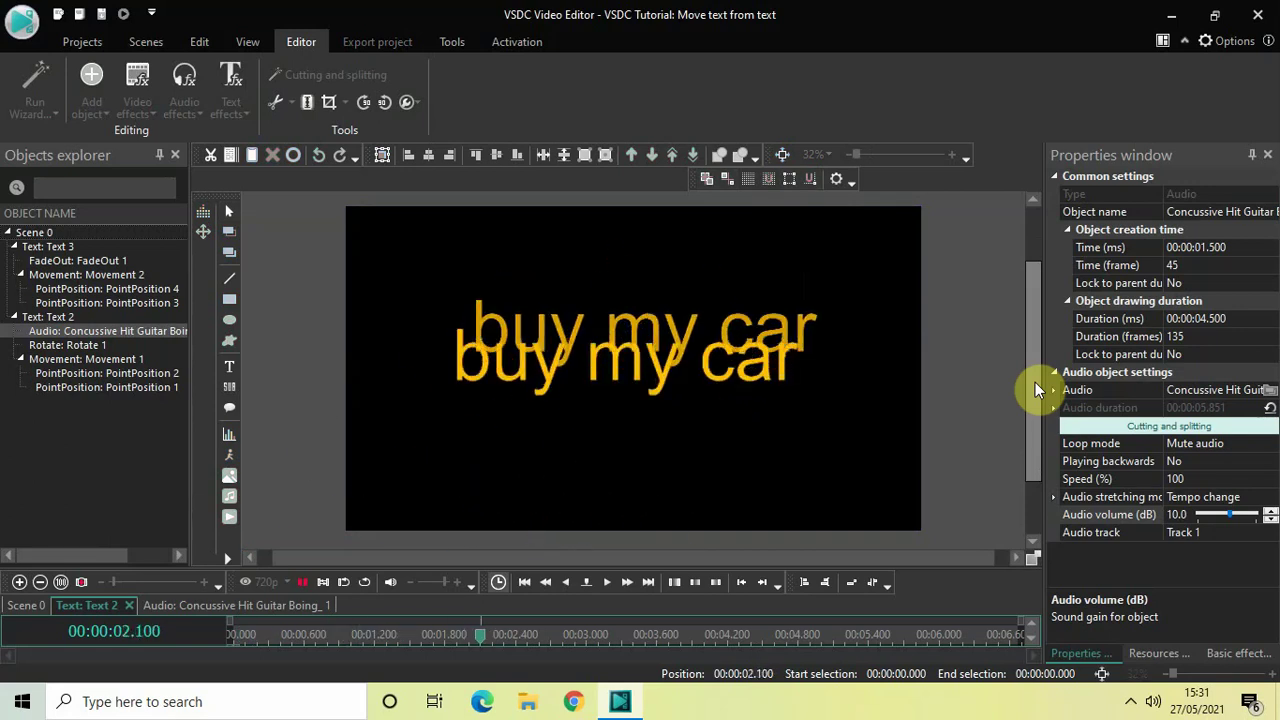
key(space)
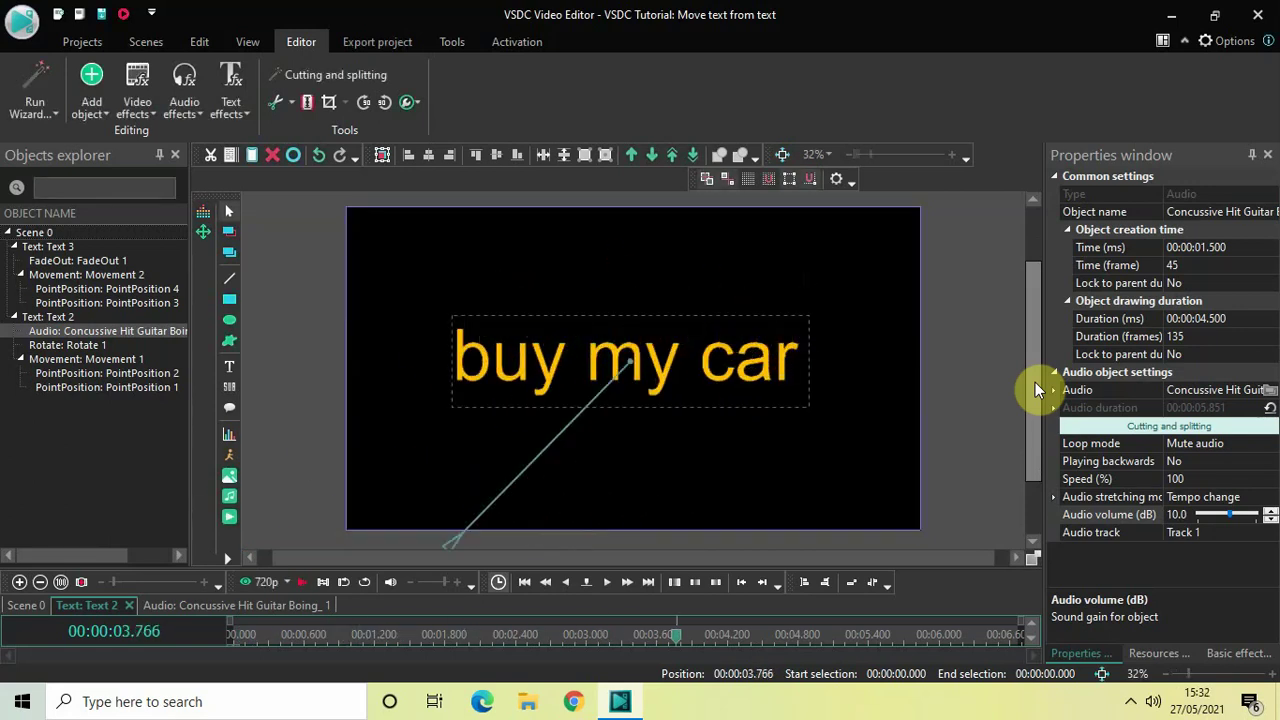
click(233, 632)
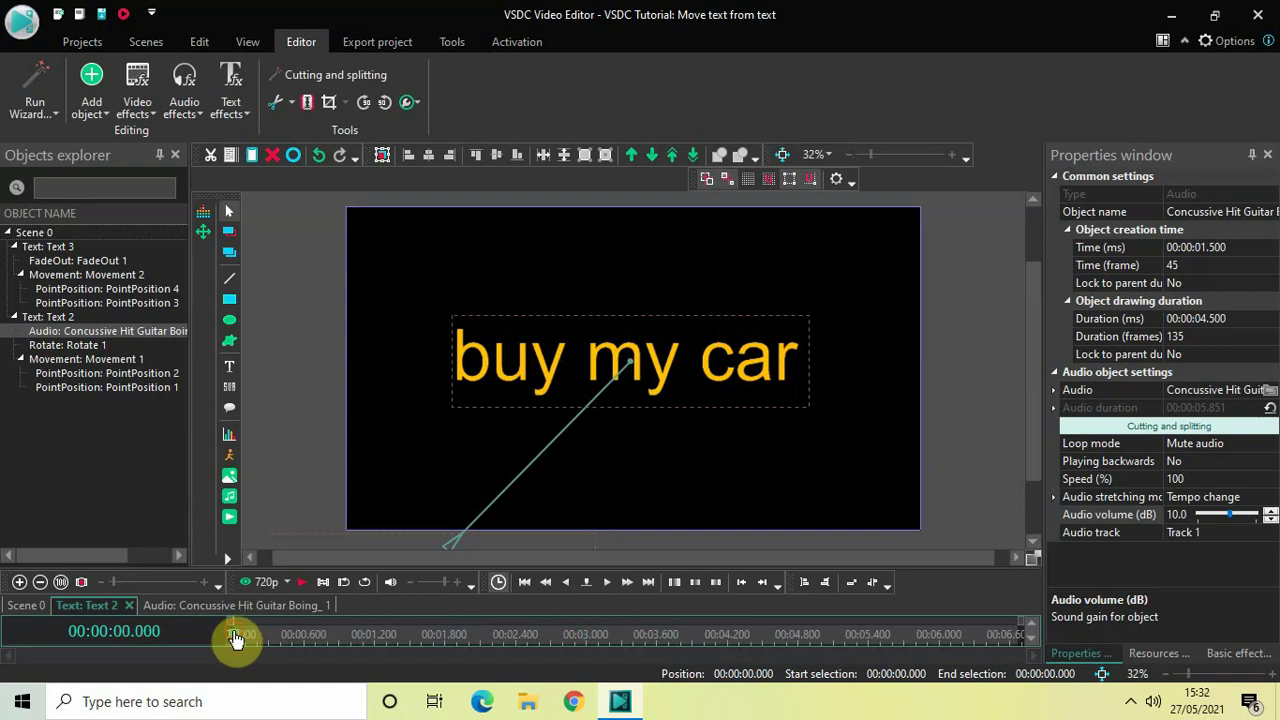
key(space)
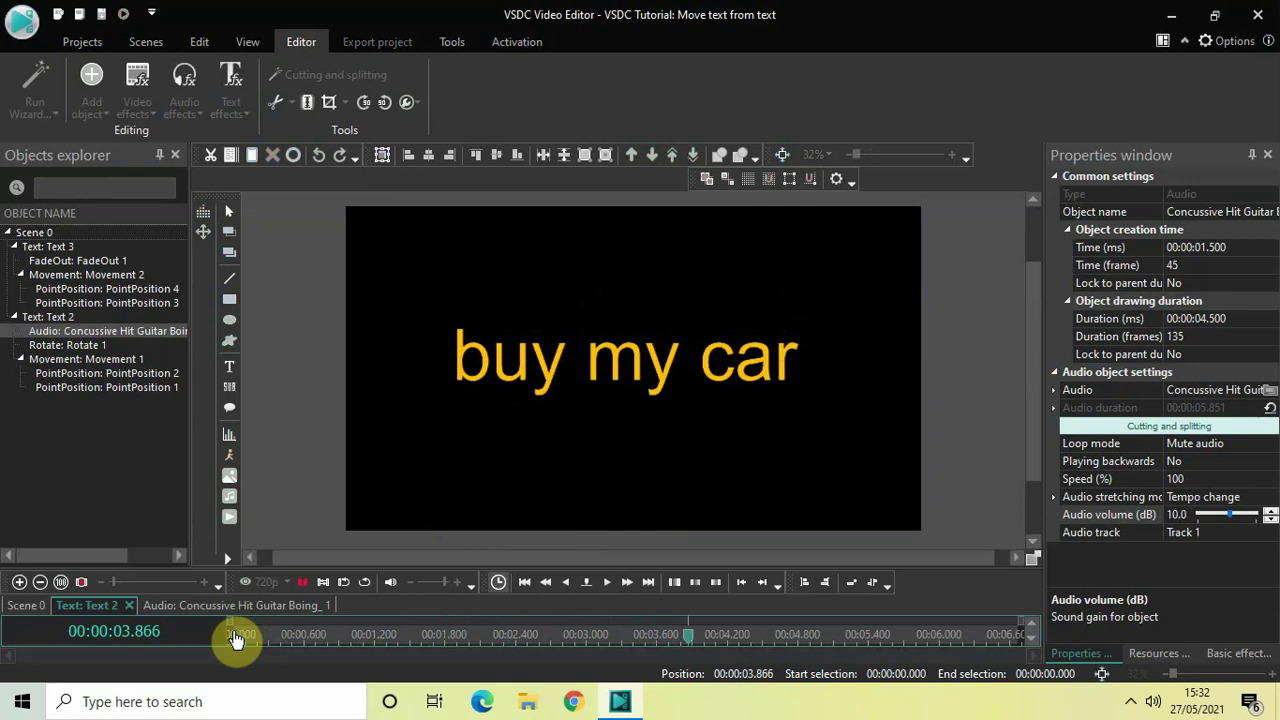
key(space)
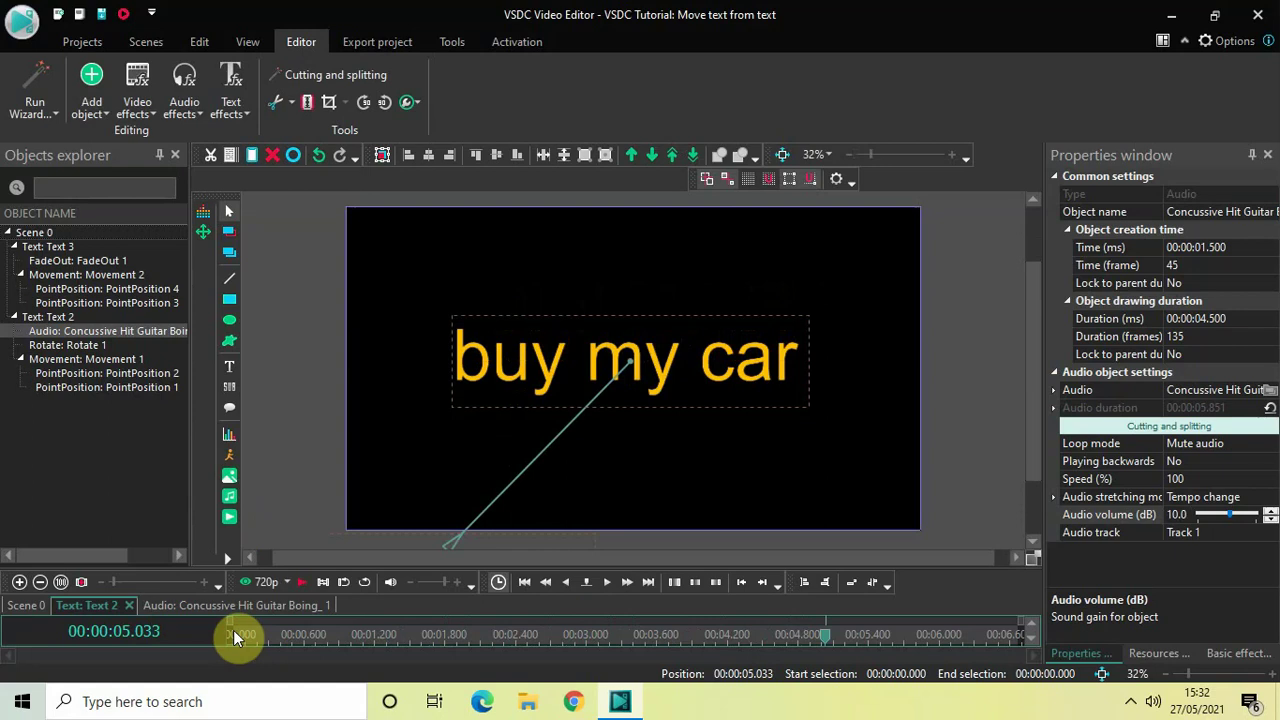
click(234, 634)
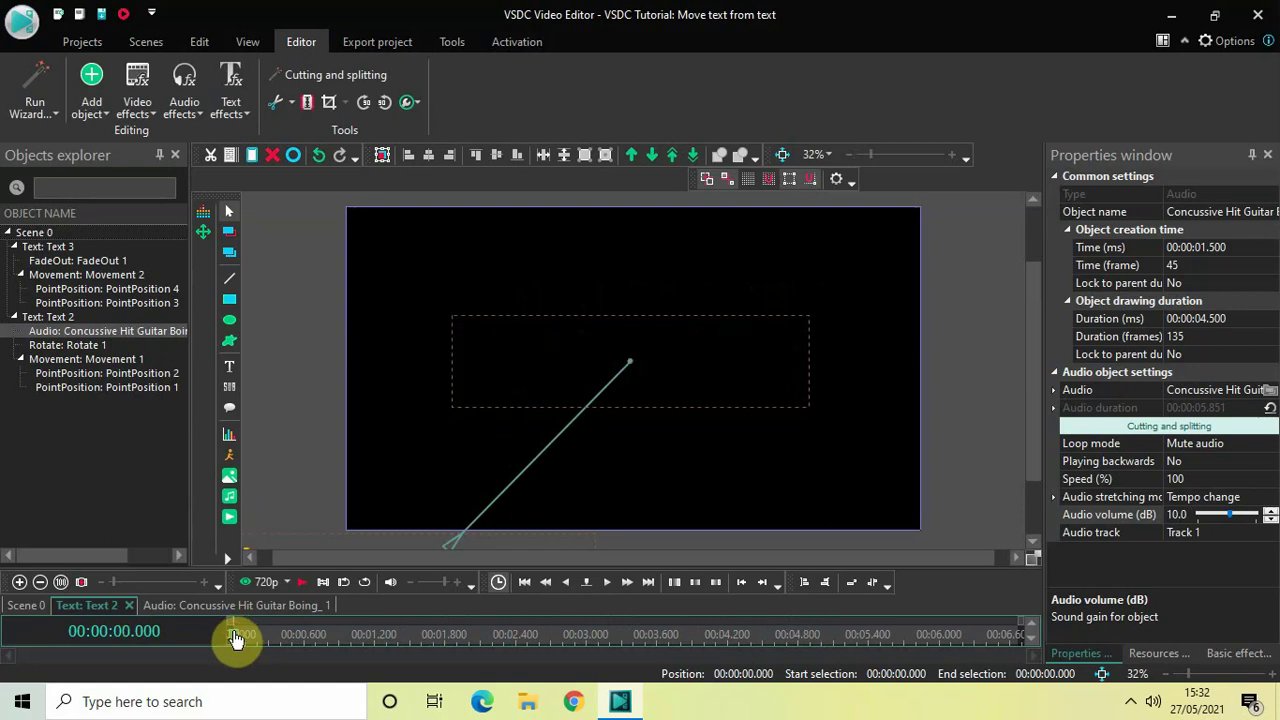
key(space)
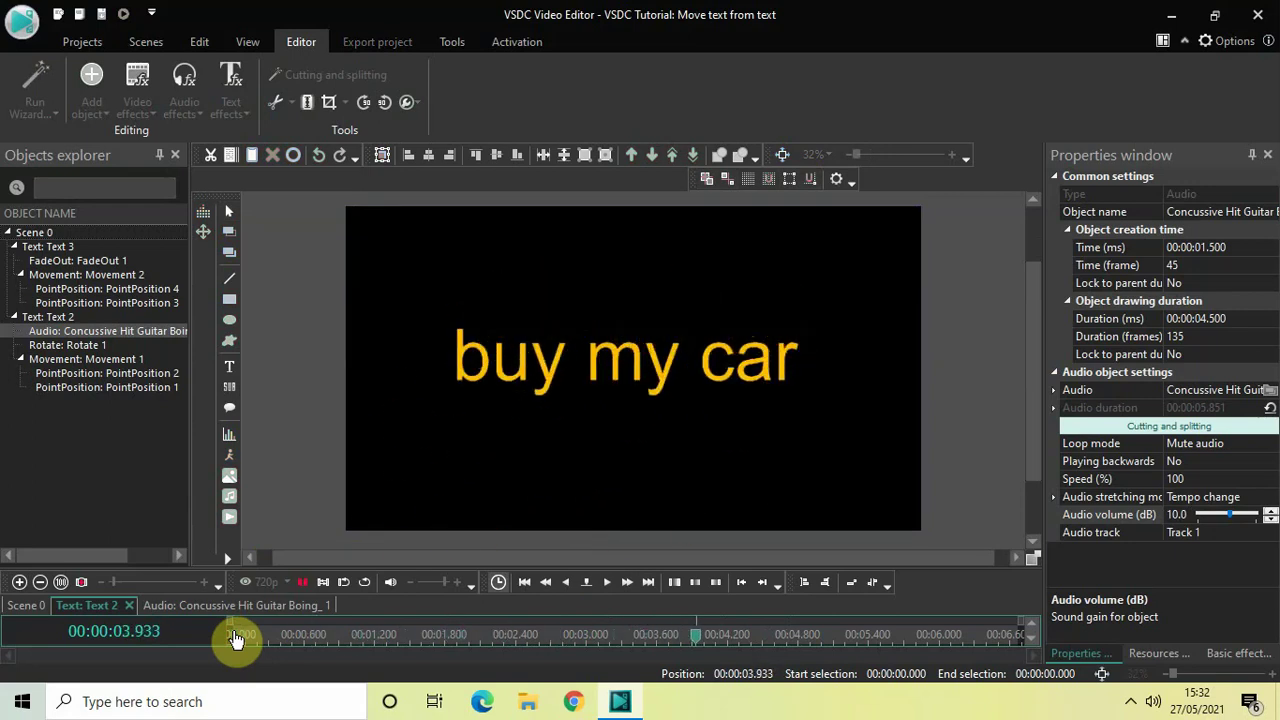
key(space)
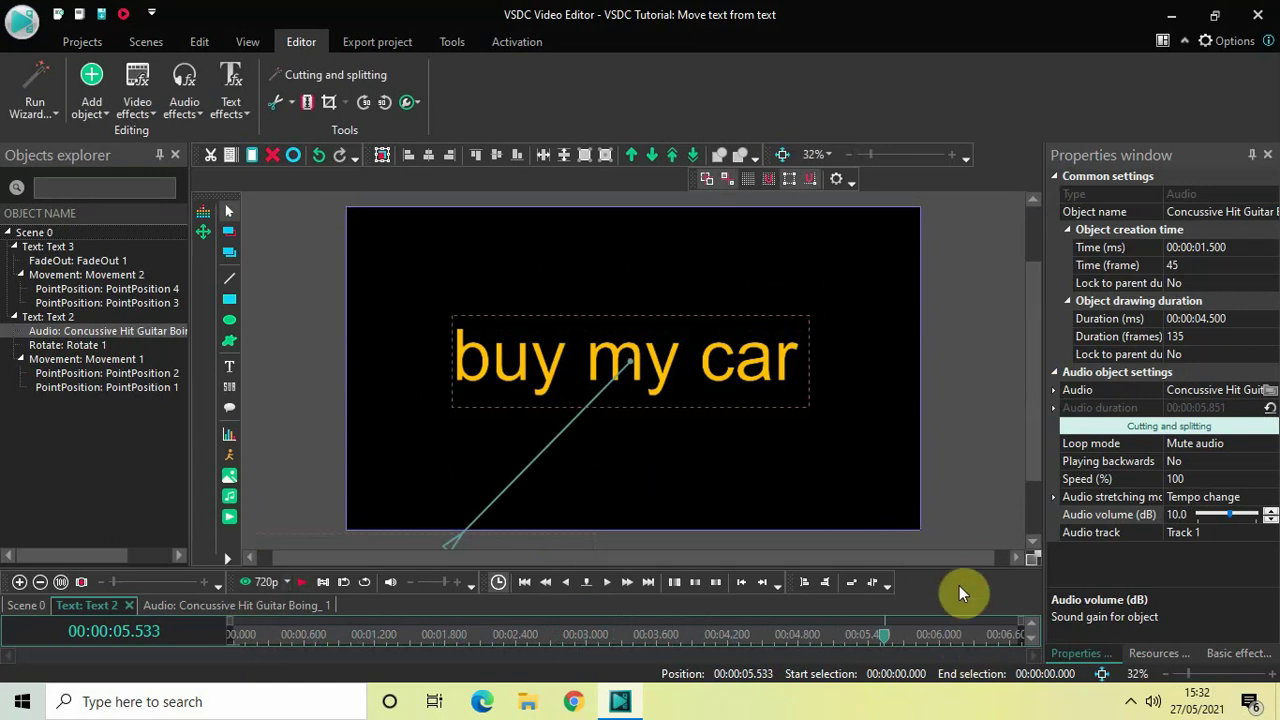
drag(968, 570, 960, 399)
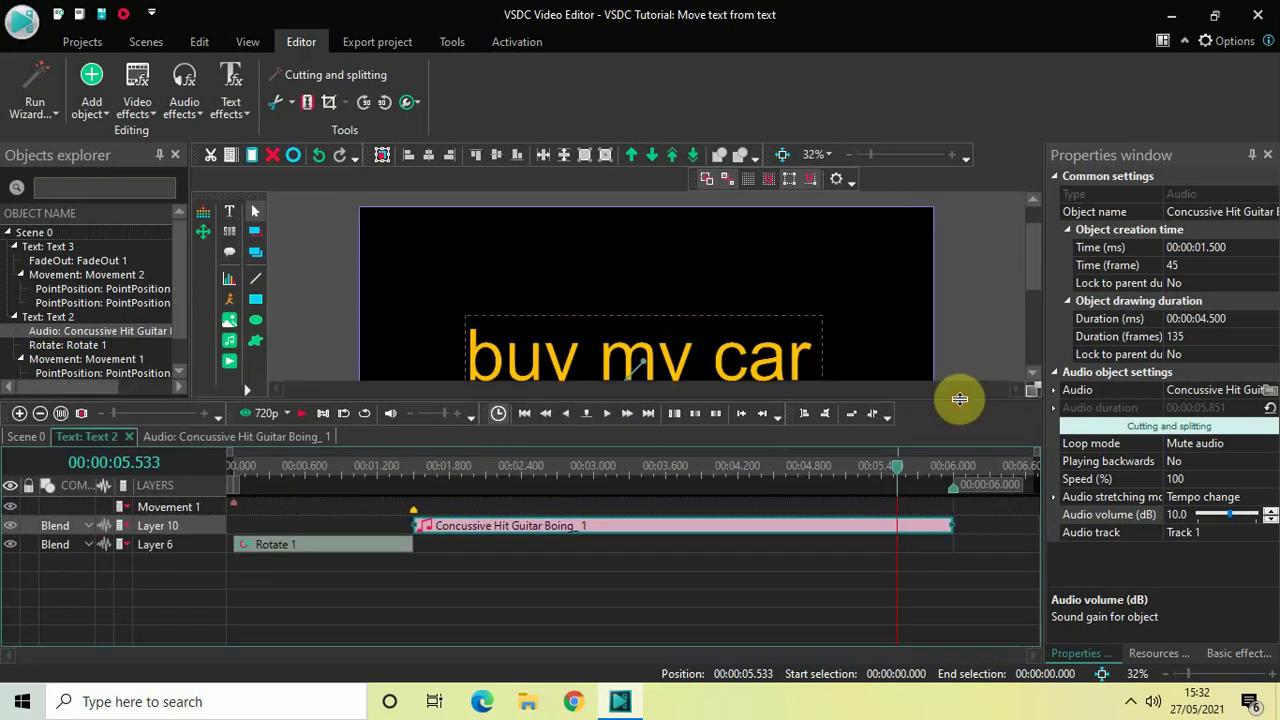